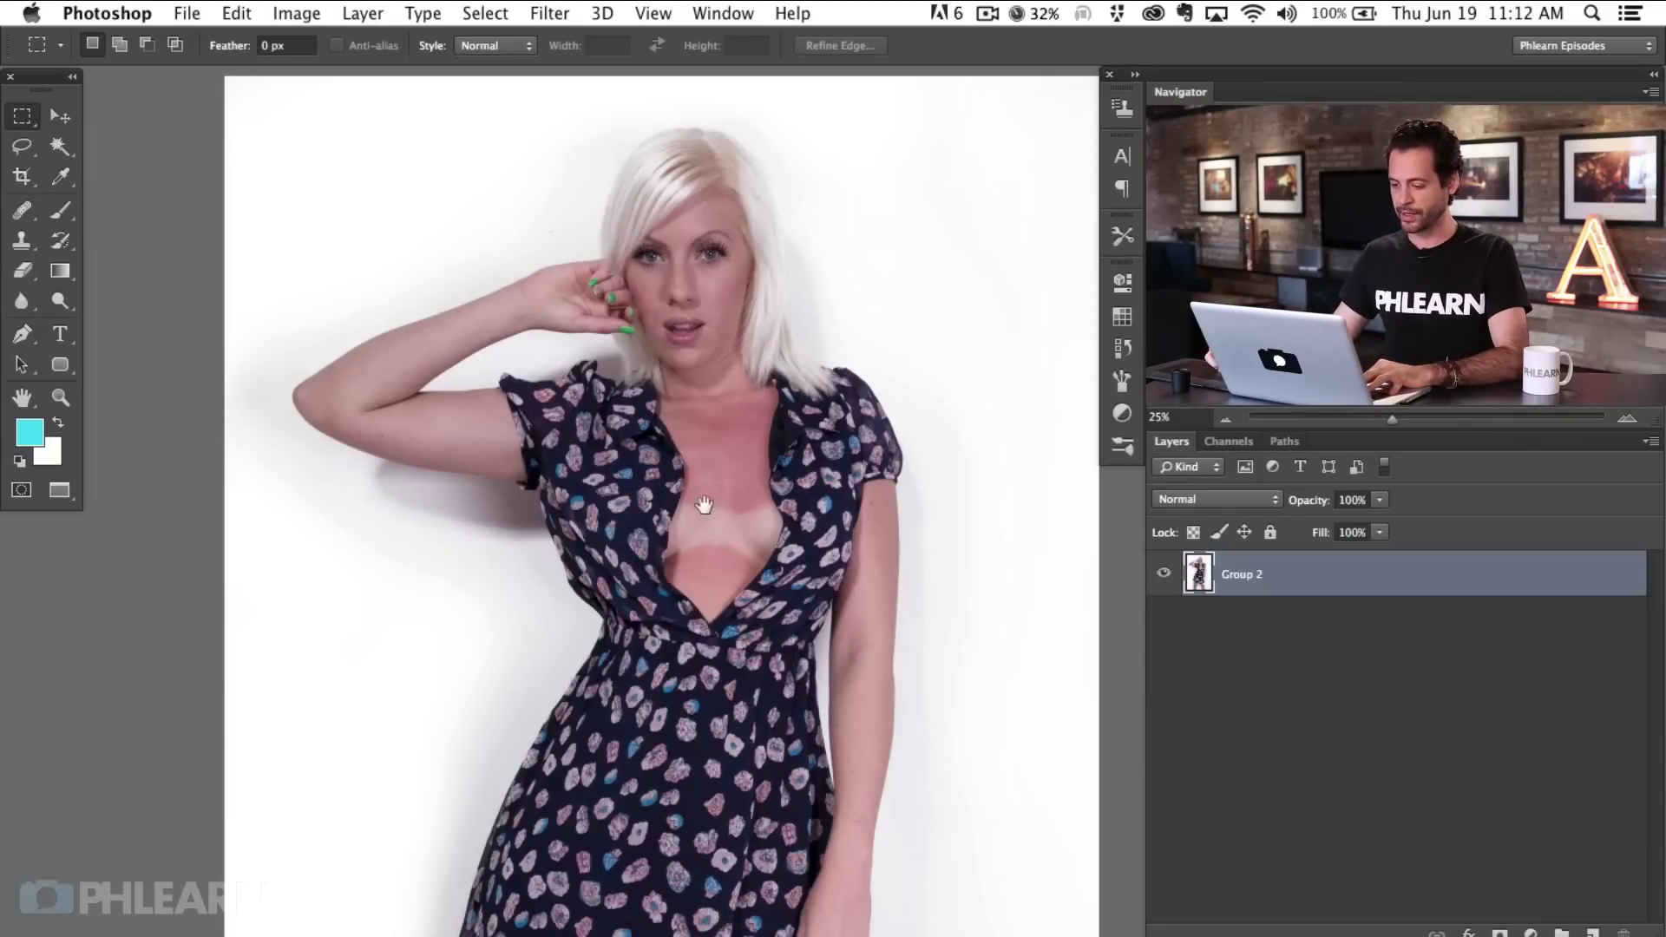
# - Sketch circles and arrows linking the red chest skin and the pale strip on a new layer, and delete that layer
pyautogui.press('super+equal')
pyautogui.press('super+equal')
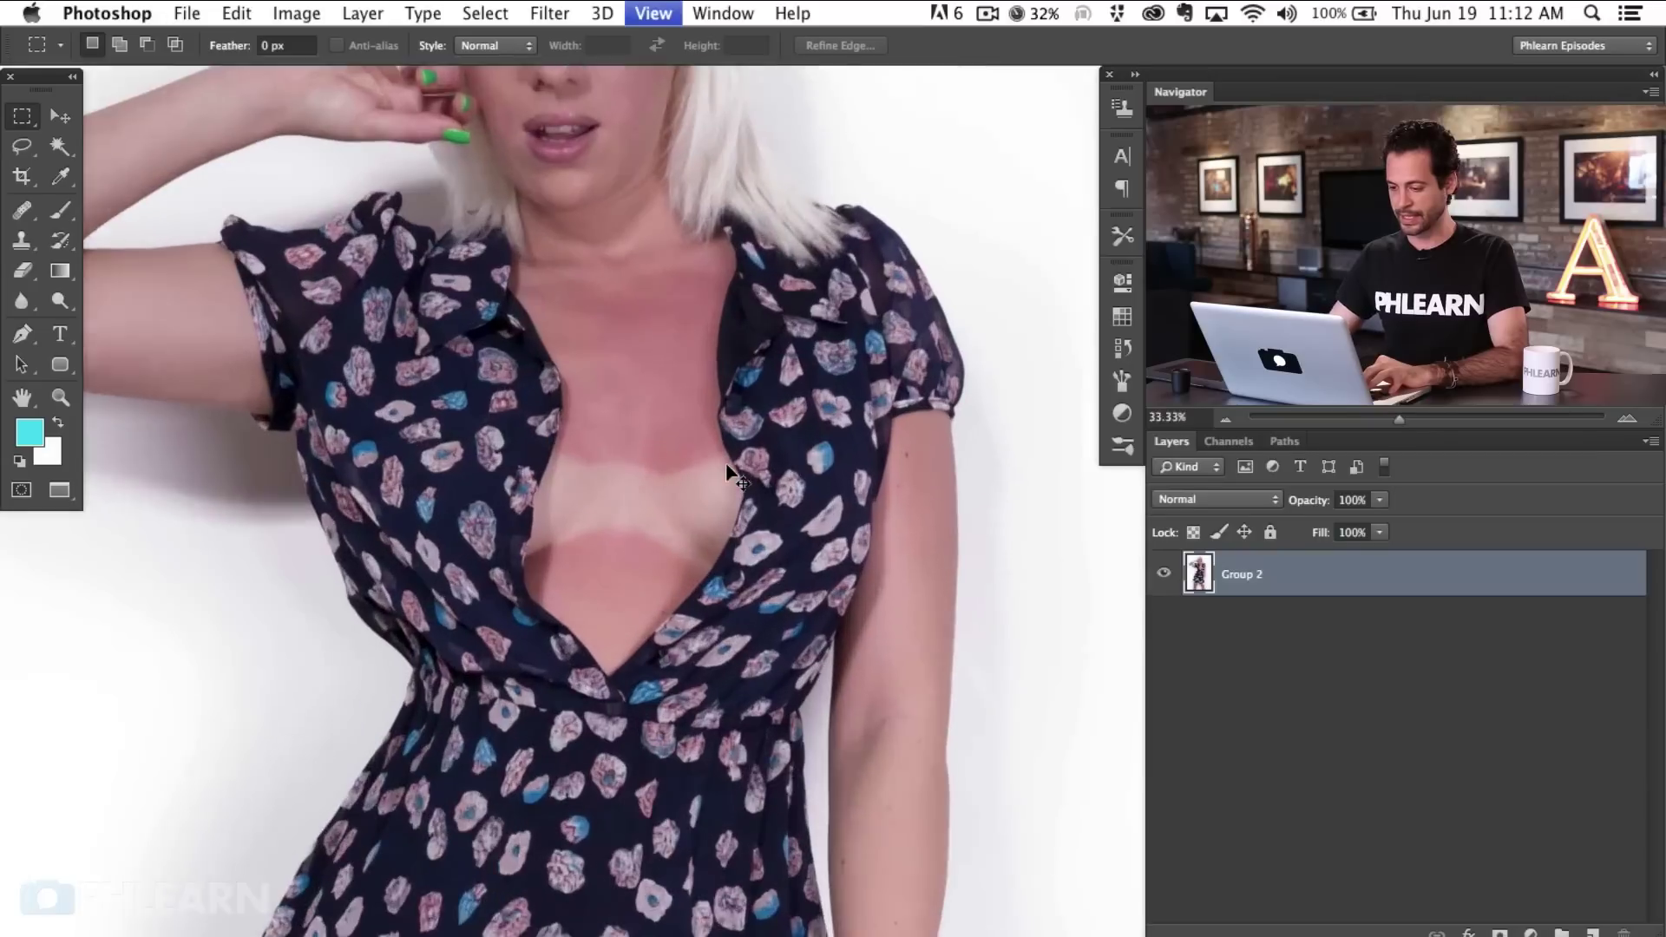
pyautogui.press('super+shift+alt+n')
pyautogui.press('b')
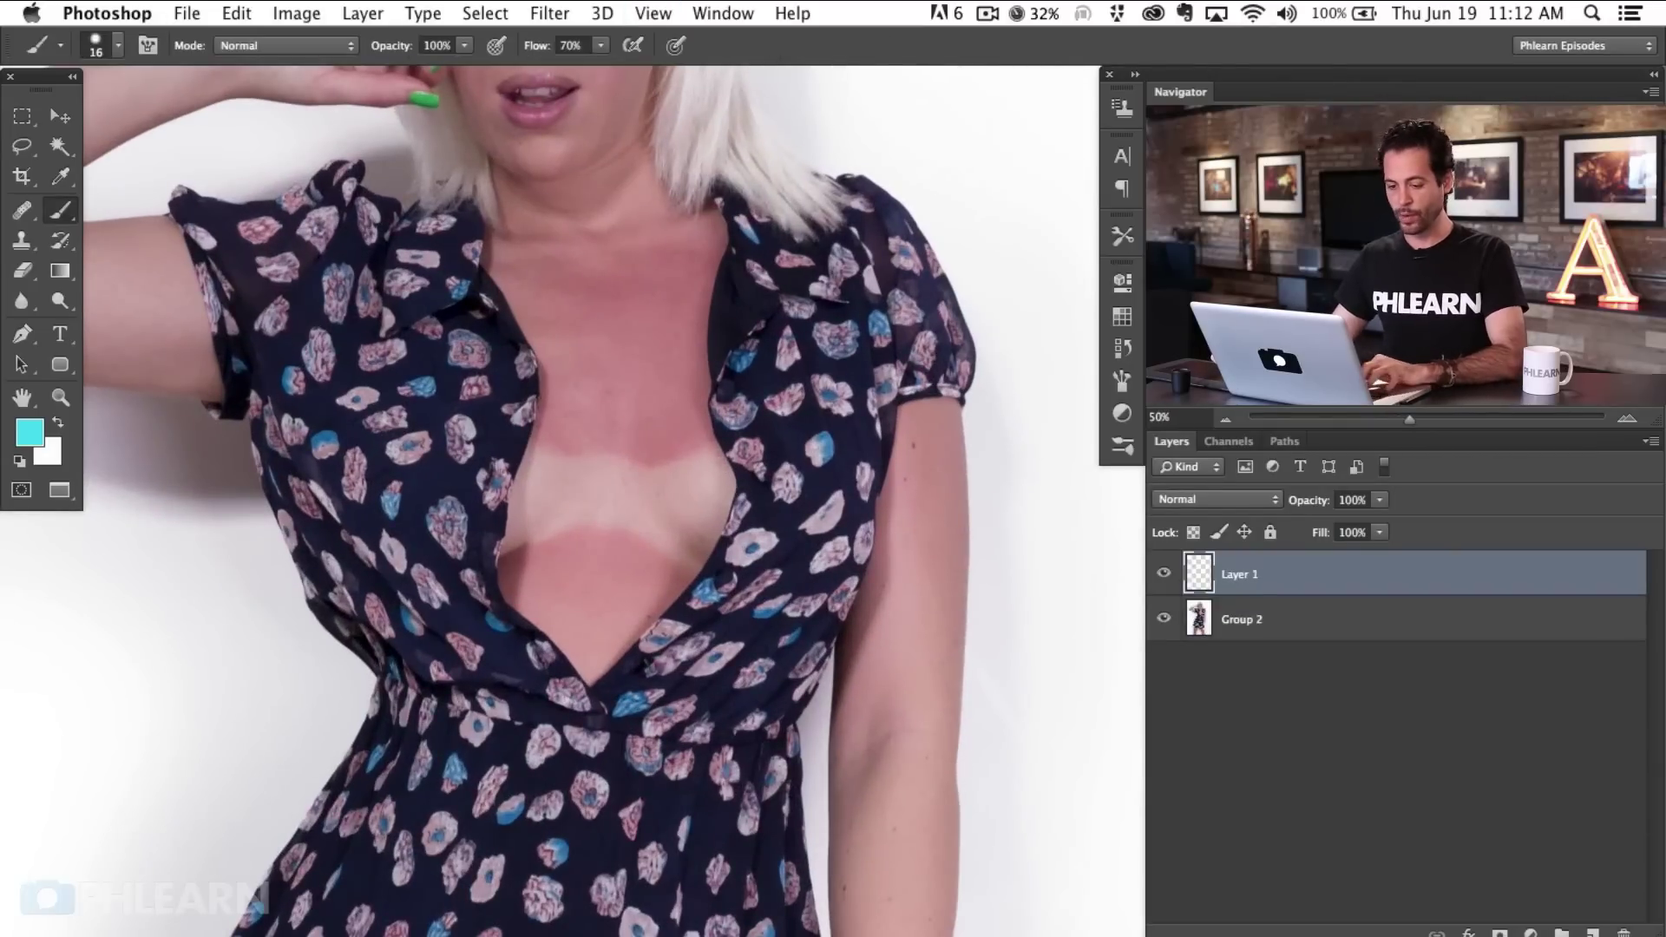
pyautogui.scroll(3, 627, 399)
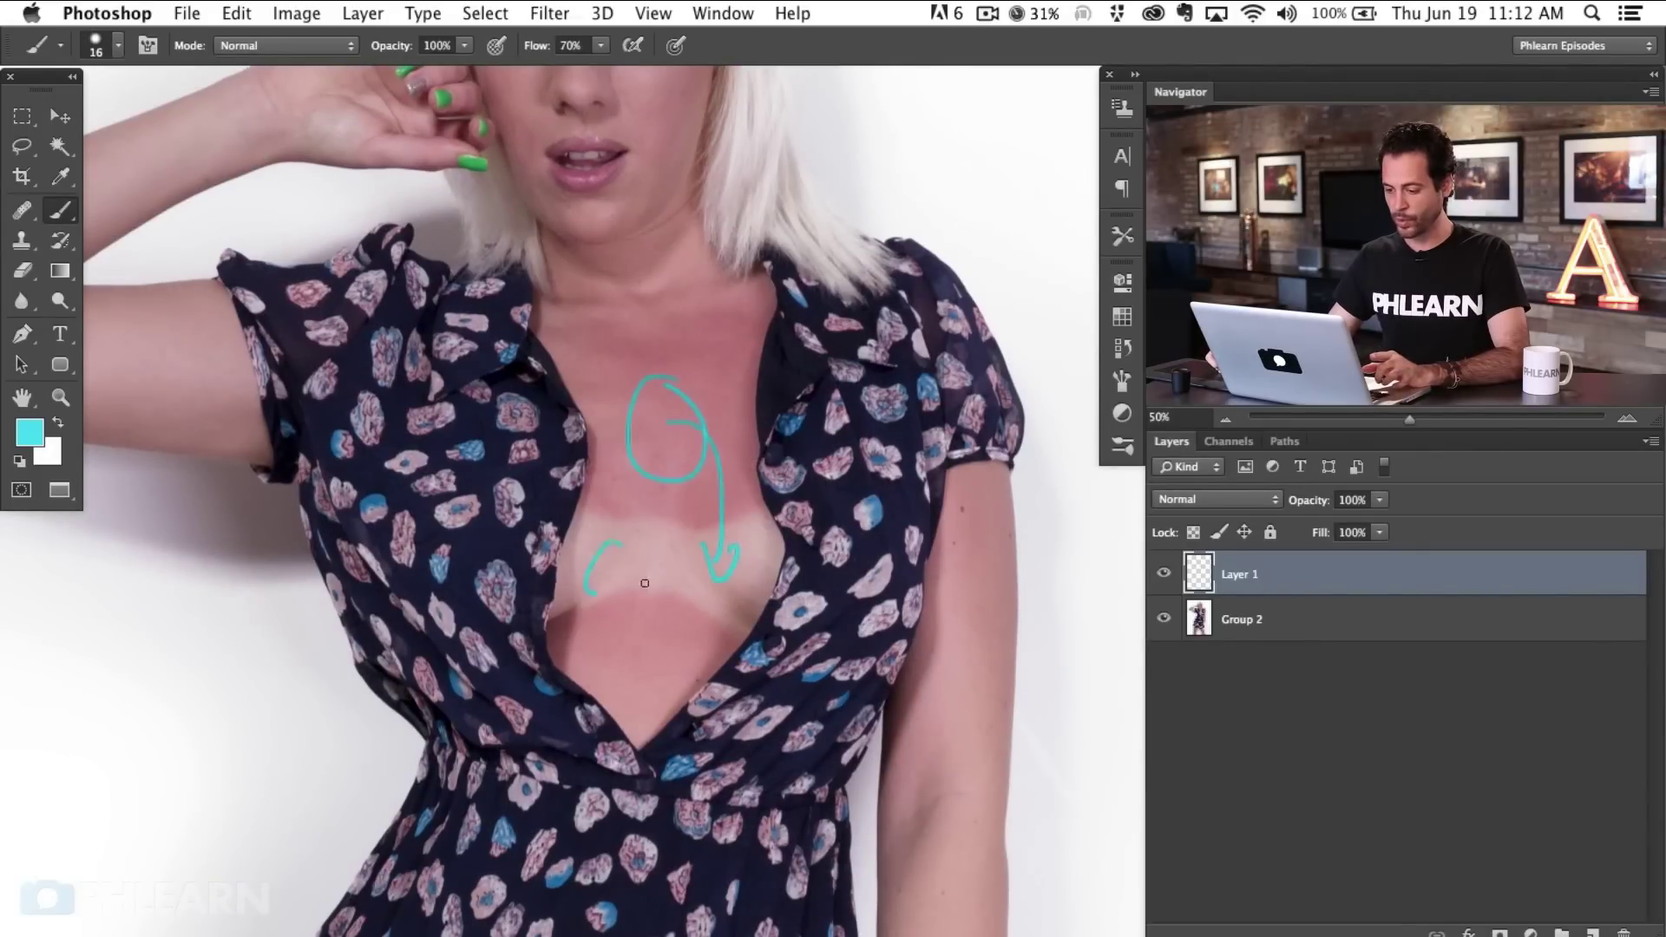
pyautogui.moveTo(642, 568); pyautogui.dragTo(609, 360)
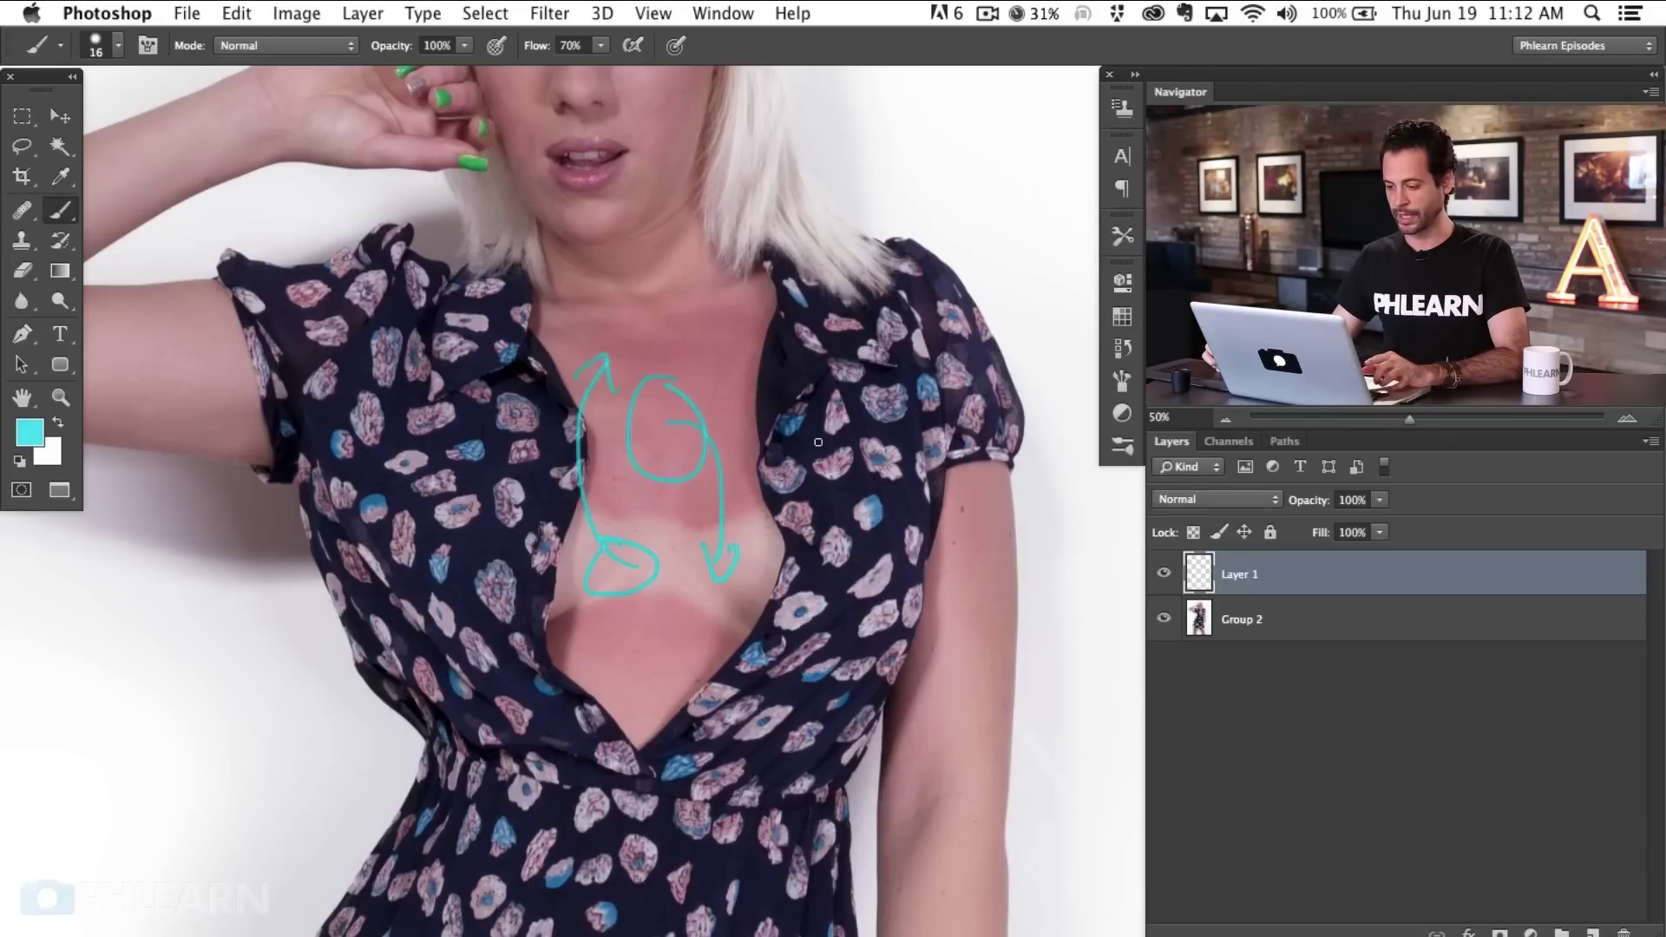
pyautogui.press('Delete')
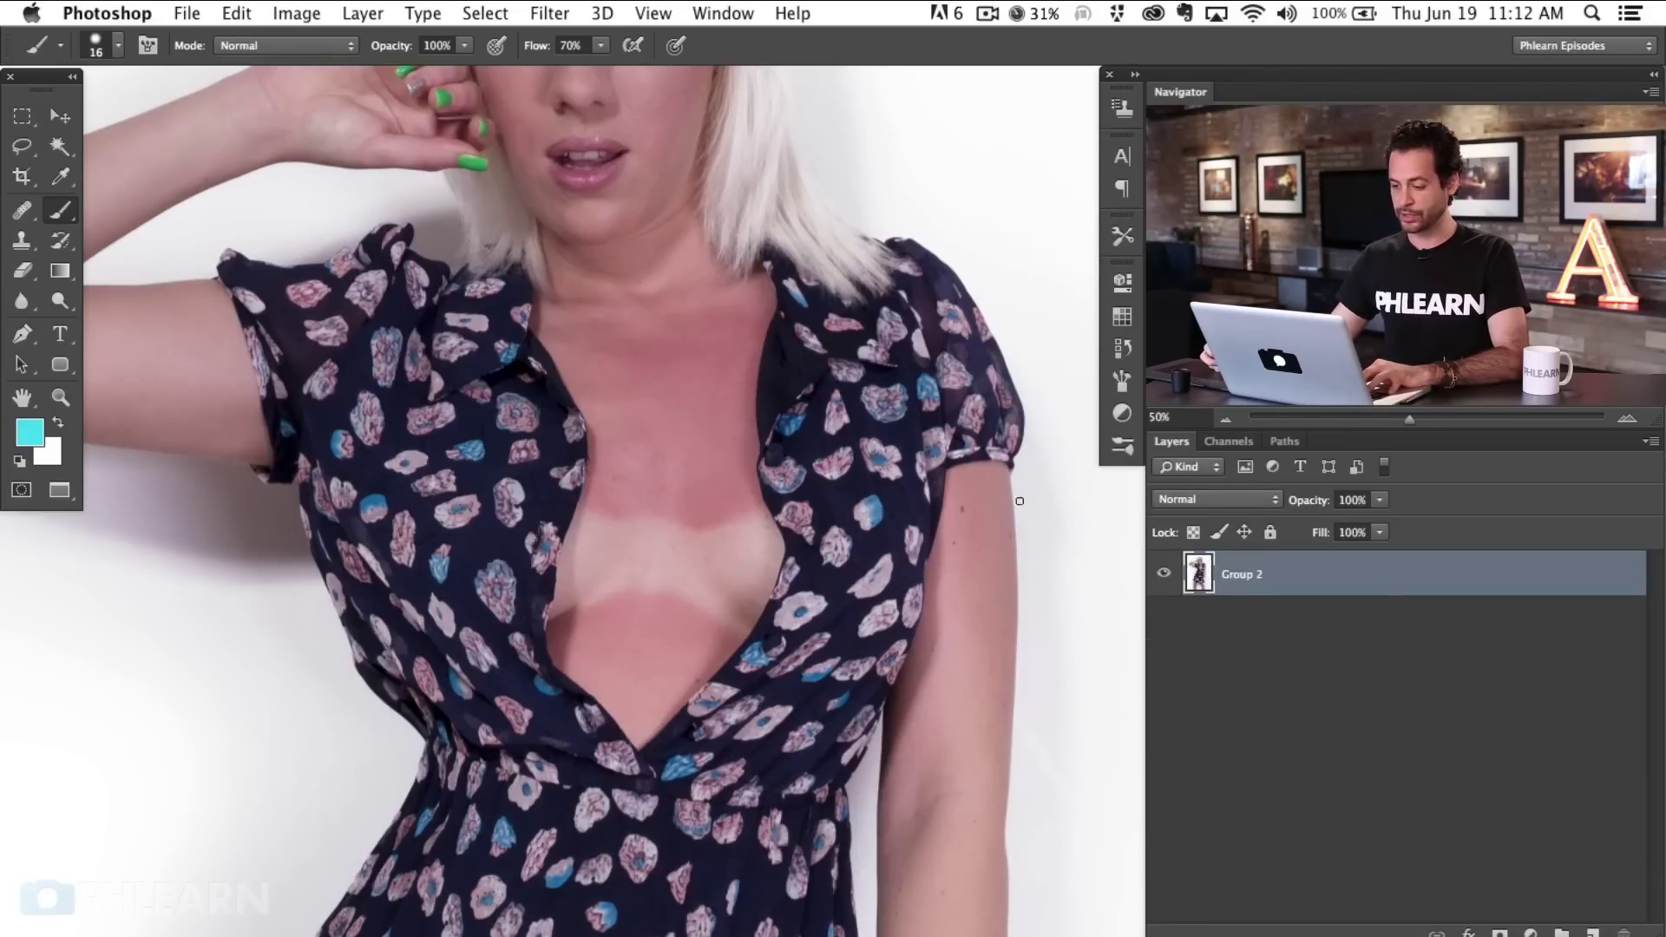
# - Sketch an arrow from the red skin to the pale strip and an oval around the chest, and undo the strokes
pyautogui.hscroll(-3, 624, 382)
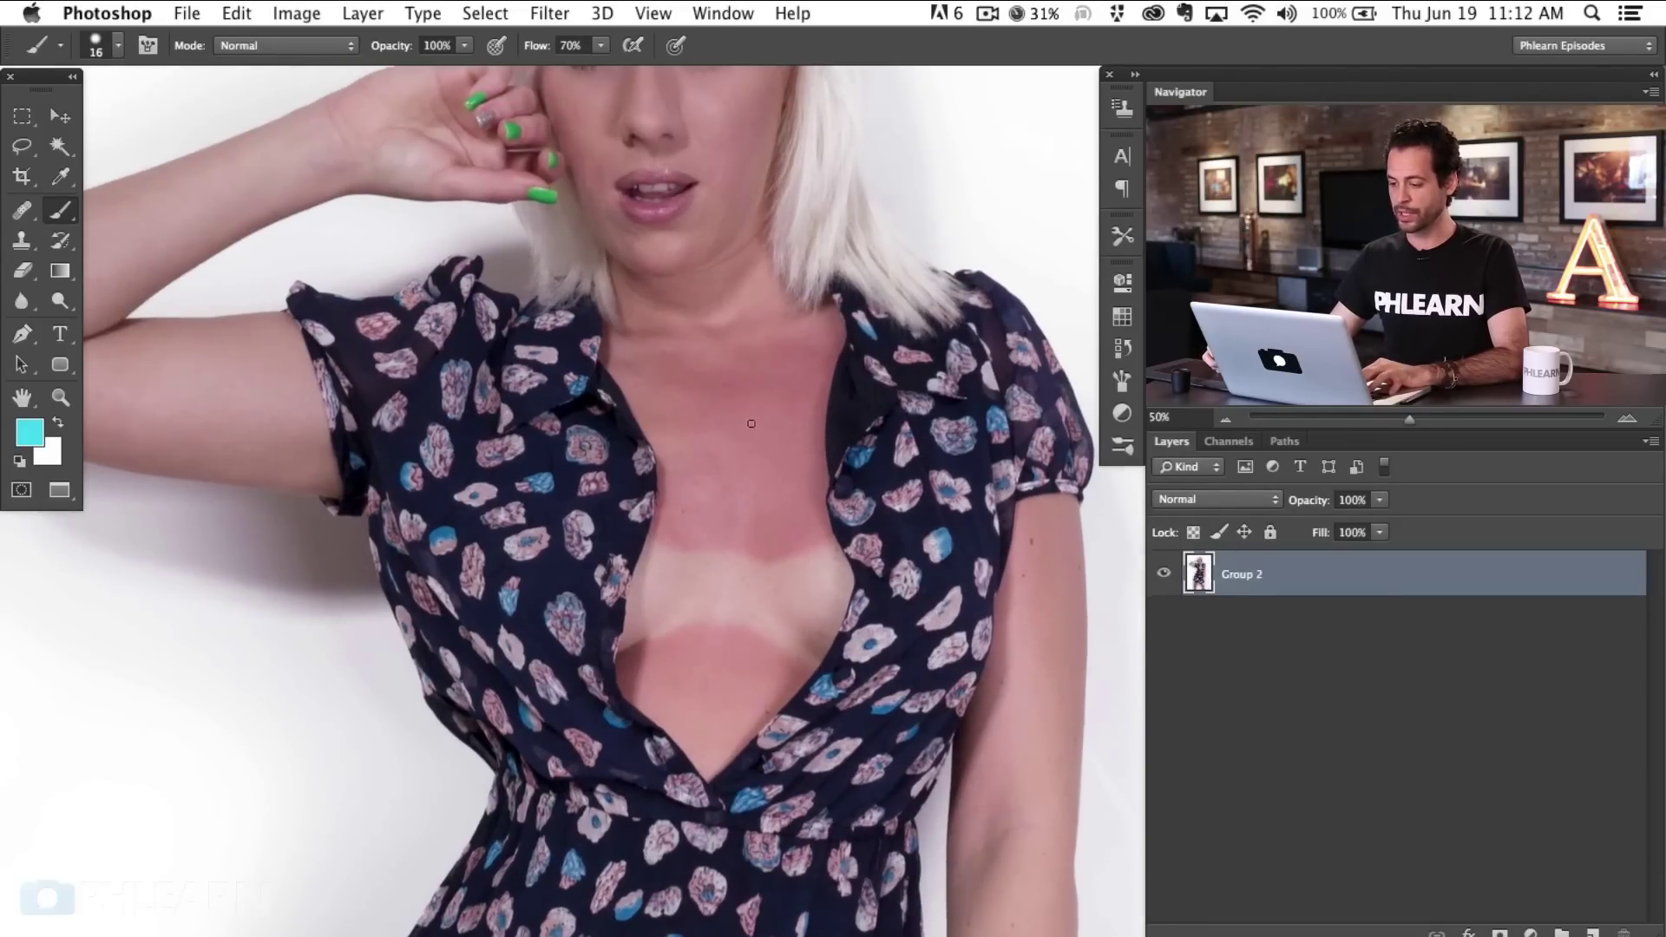
pyautogui.scroll(3, 747, 502)
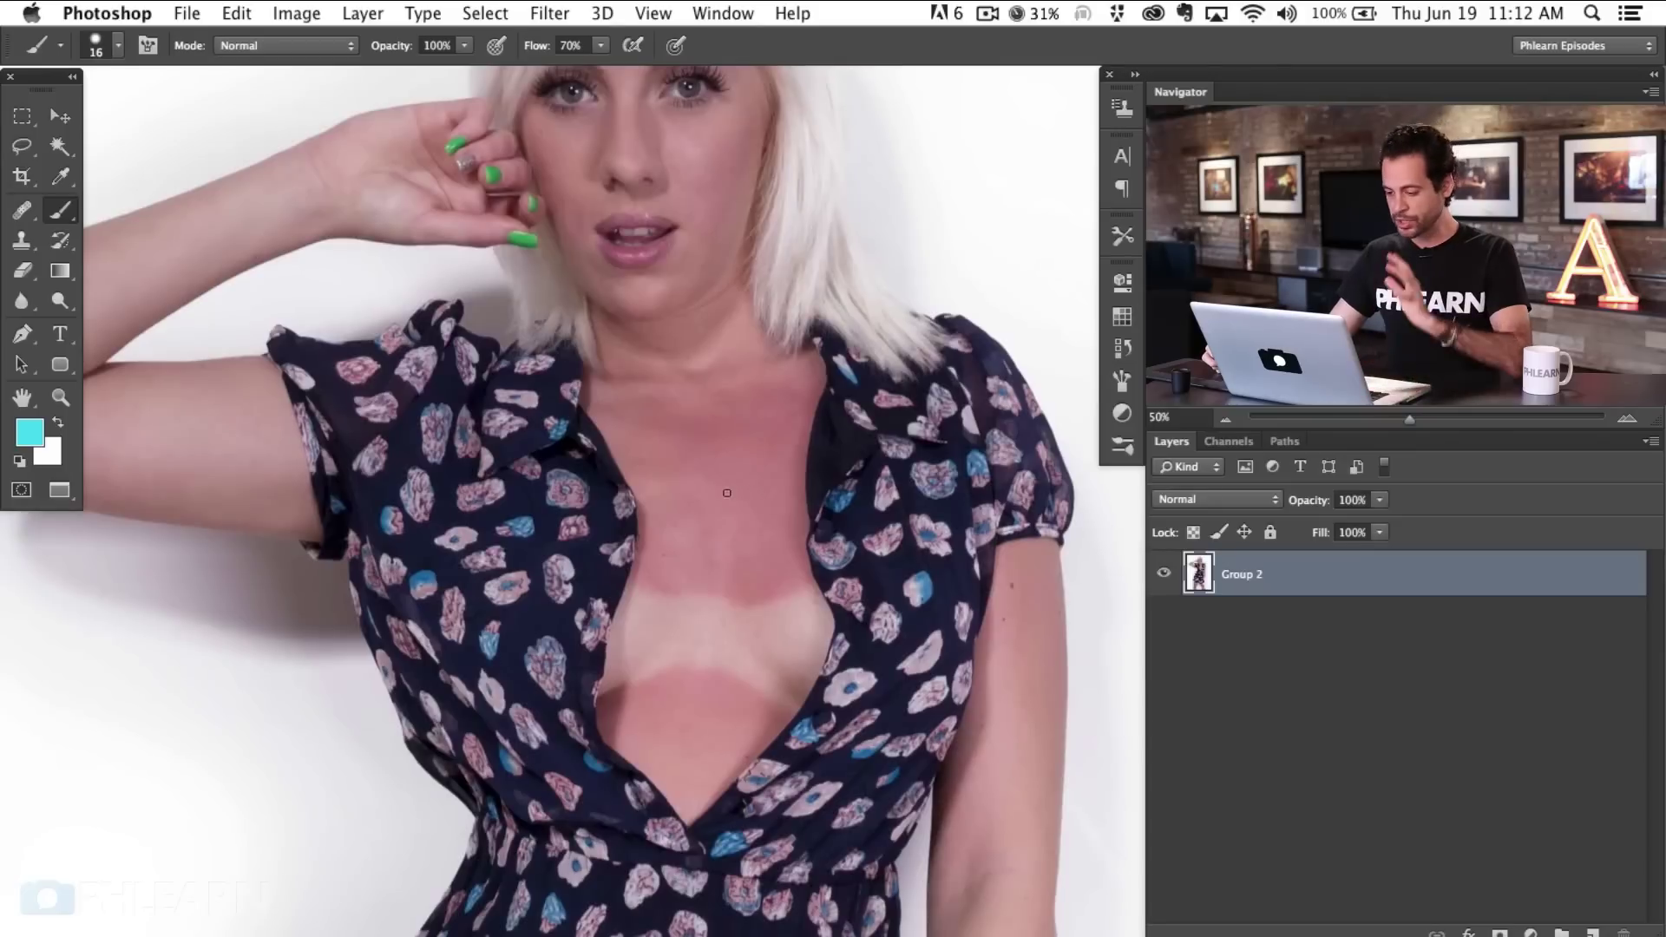
pyautogui.moveTo(733, 482); pyautogui.dragTo(755, 506)
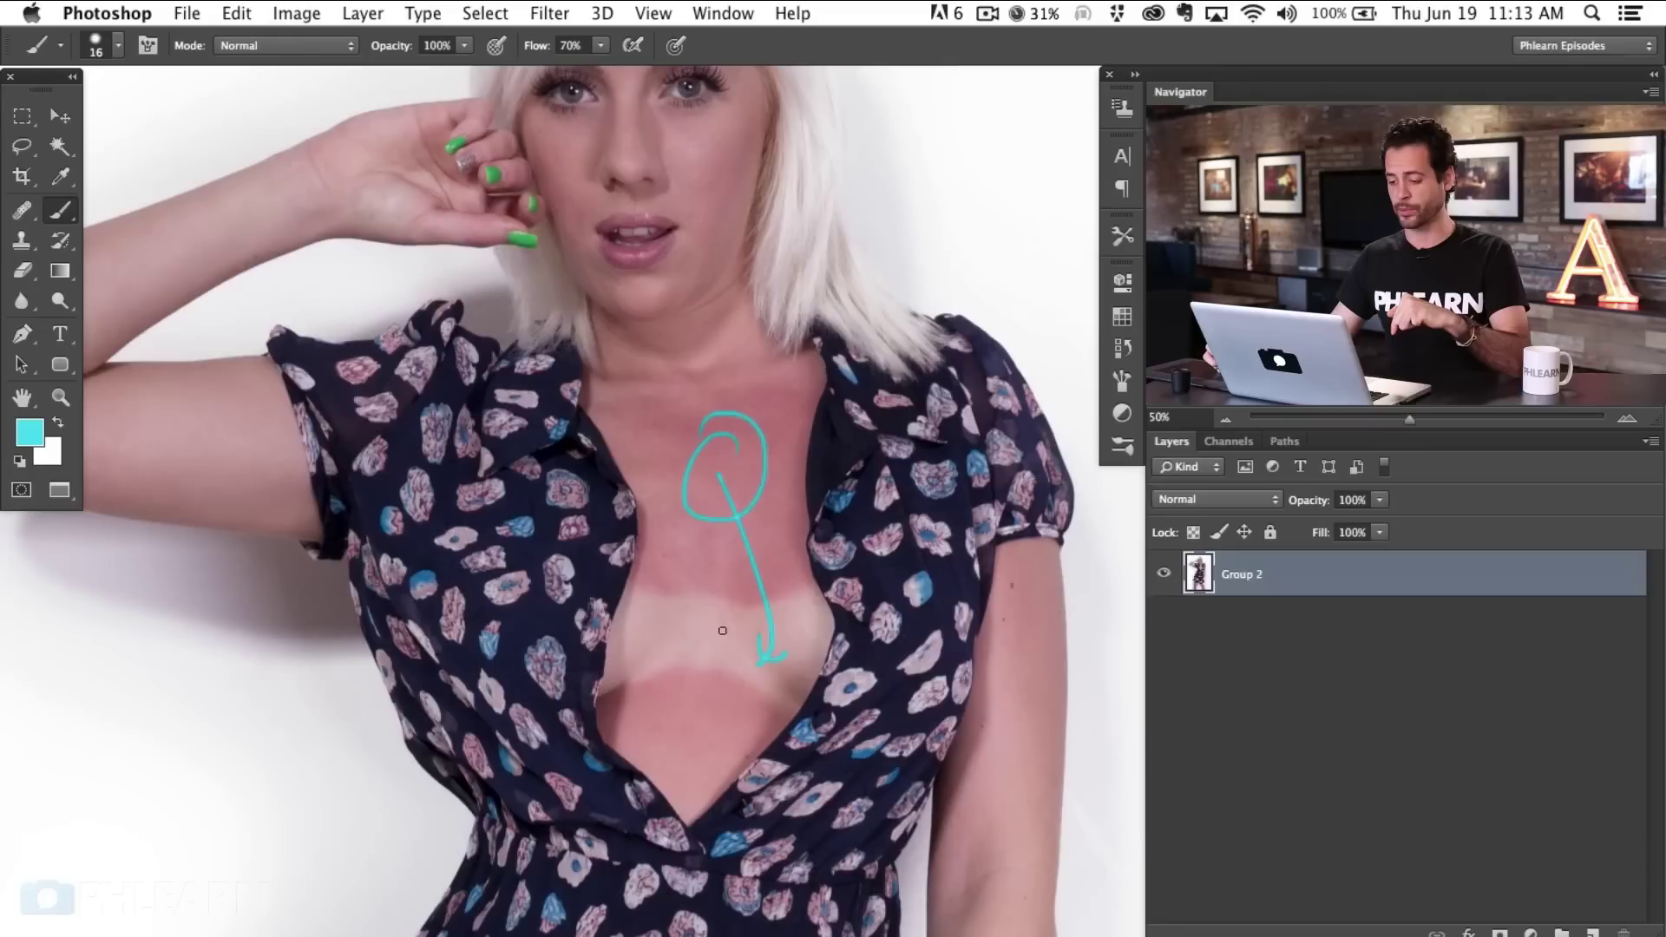
pyautogui.moveTo(716, 387); pyautogui.dragTo(724, 517)
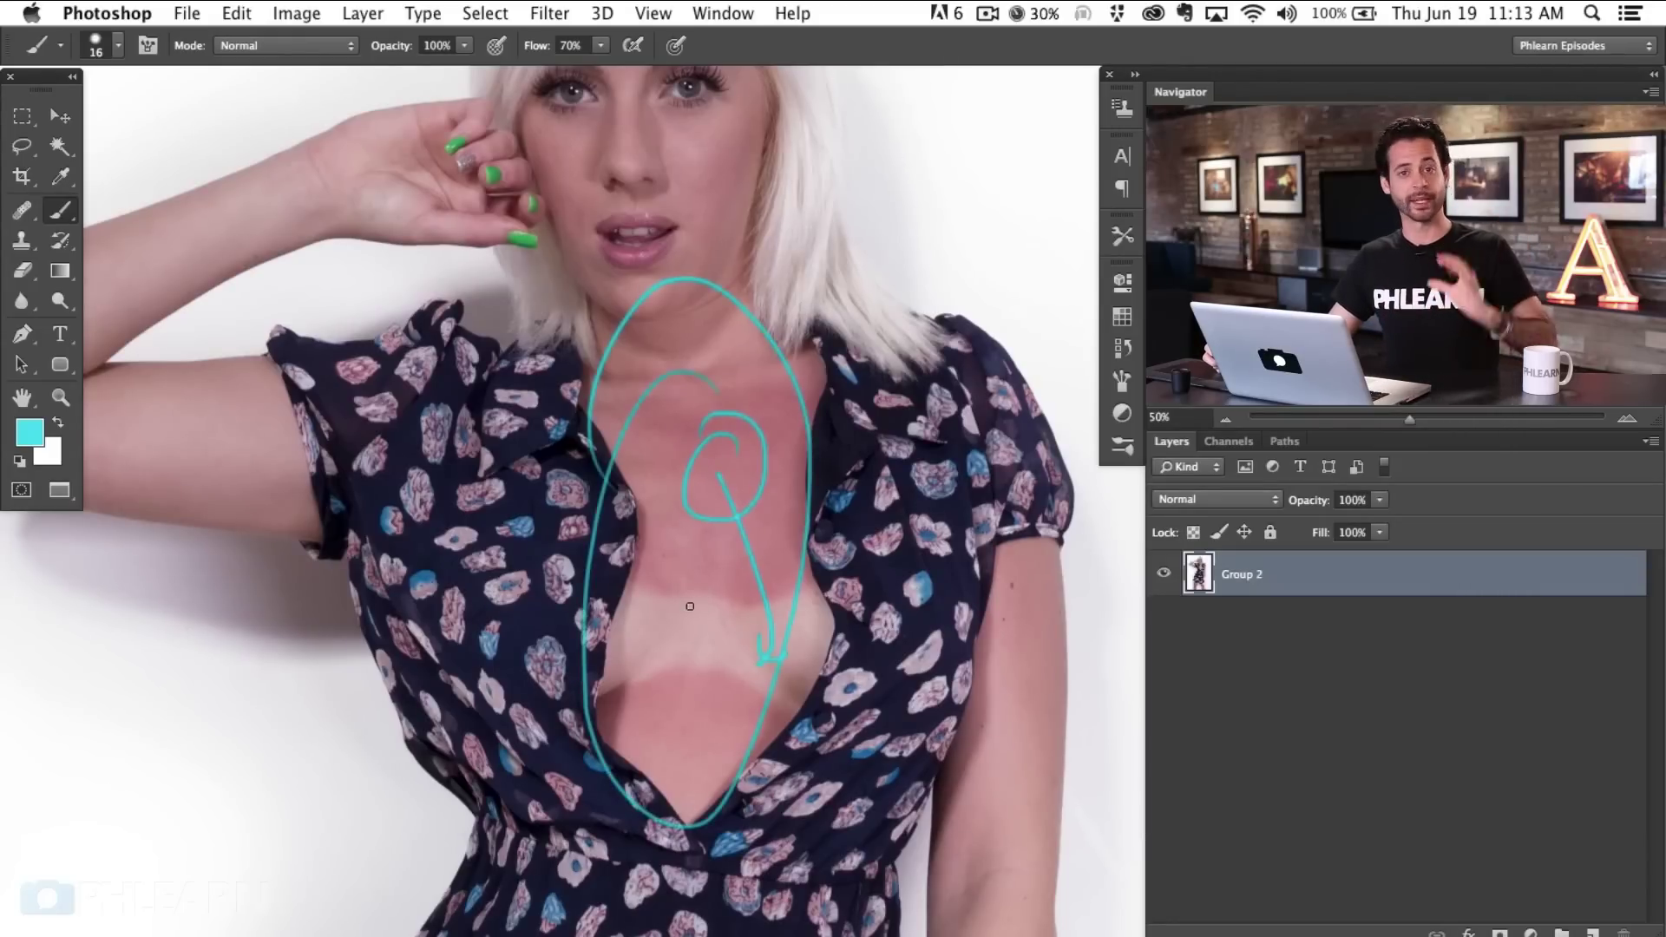
pyautogui.press('super+alt+z')
pyautogui.press('super+alt+z')
pyautogui.press('super+alt+z')
pyautogui.moveTo(805, 672); pyautogui.dragTo(840, 684)
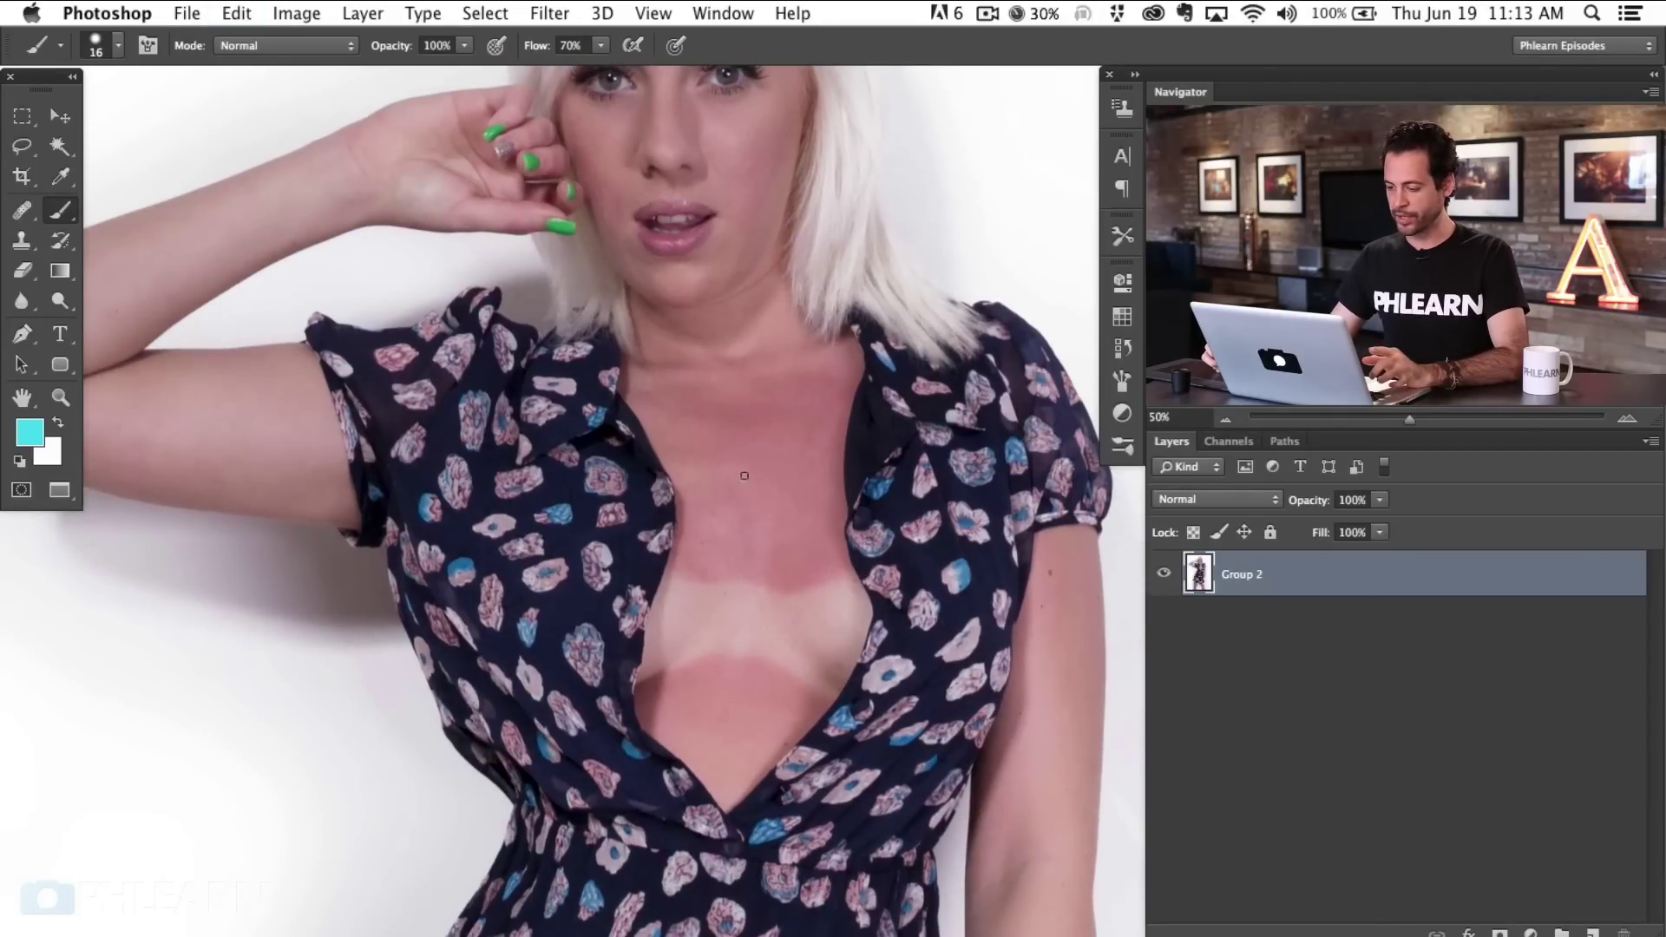
# - Add a new empty layer above Group 2, undoing the trial brush strokes made on it
pyautogui.press('super+shift+alt+n')
pyautogui.moveTo(739, 411)
pyautogui.mouseDown()
pyautogui.moveTo(666, 573)
pyautogui.moveTo(661, 451)
pyautogui.mouseUp()
pyautogui.moveTo(746, 680); pyautogui.dragTo(701, 678)
pyautogui.press('super+alt+z')
pyautogui.press('super+alt+z')
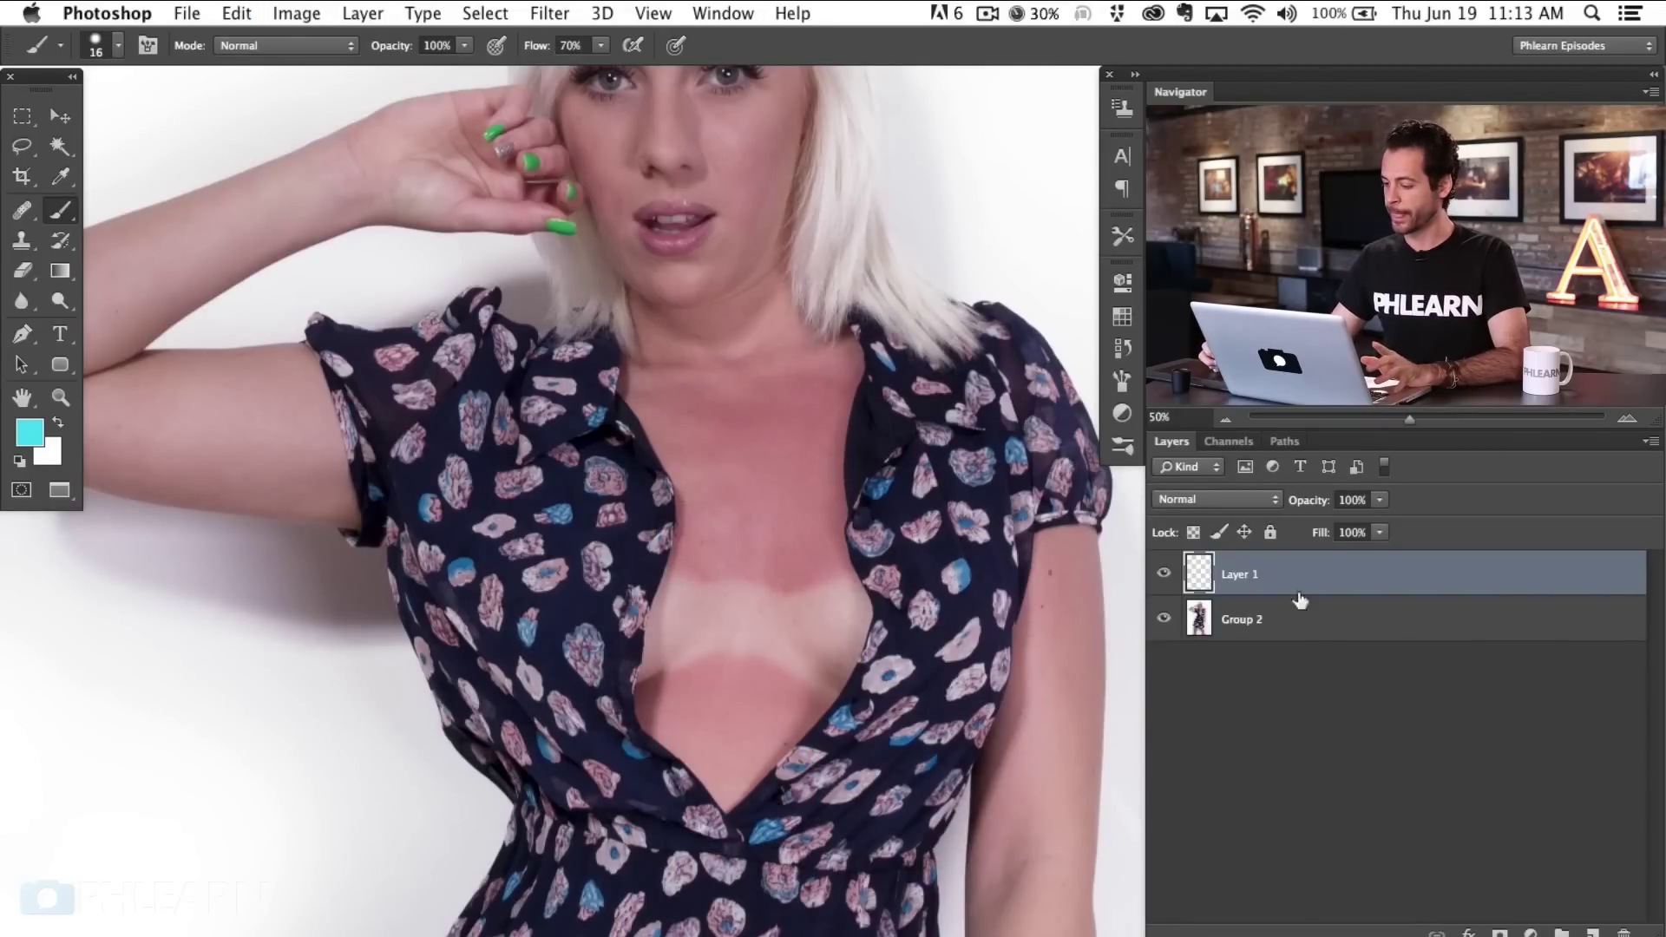
# - Start a Color Range selection and sample the red chest skin just above the pale strip
pyautogui.click(492, 17)
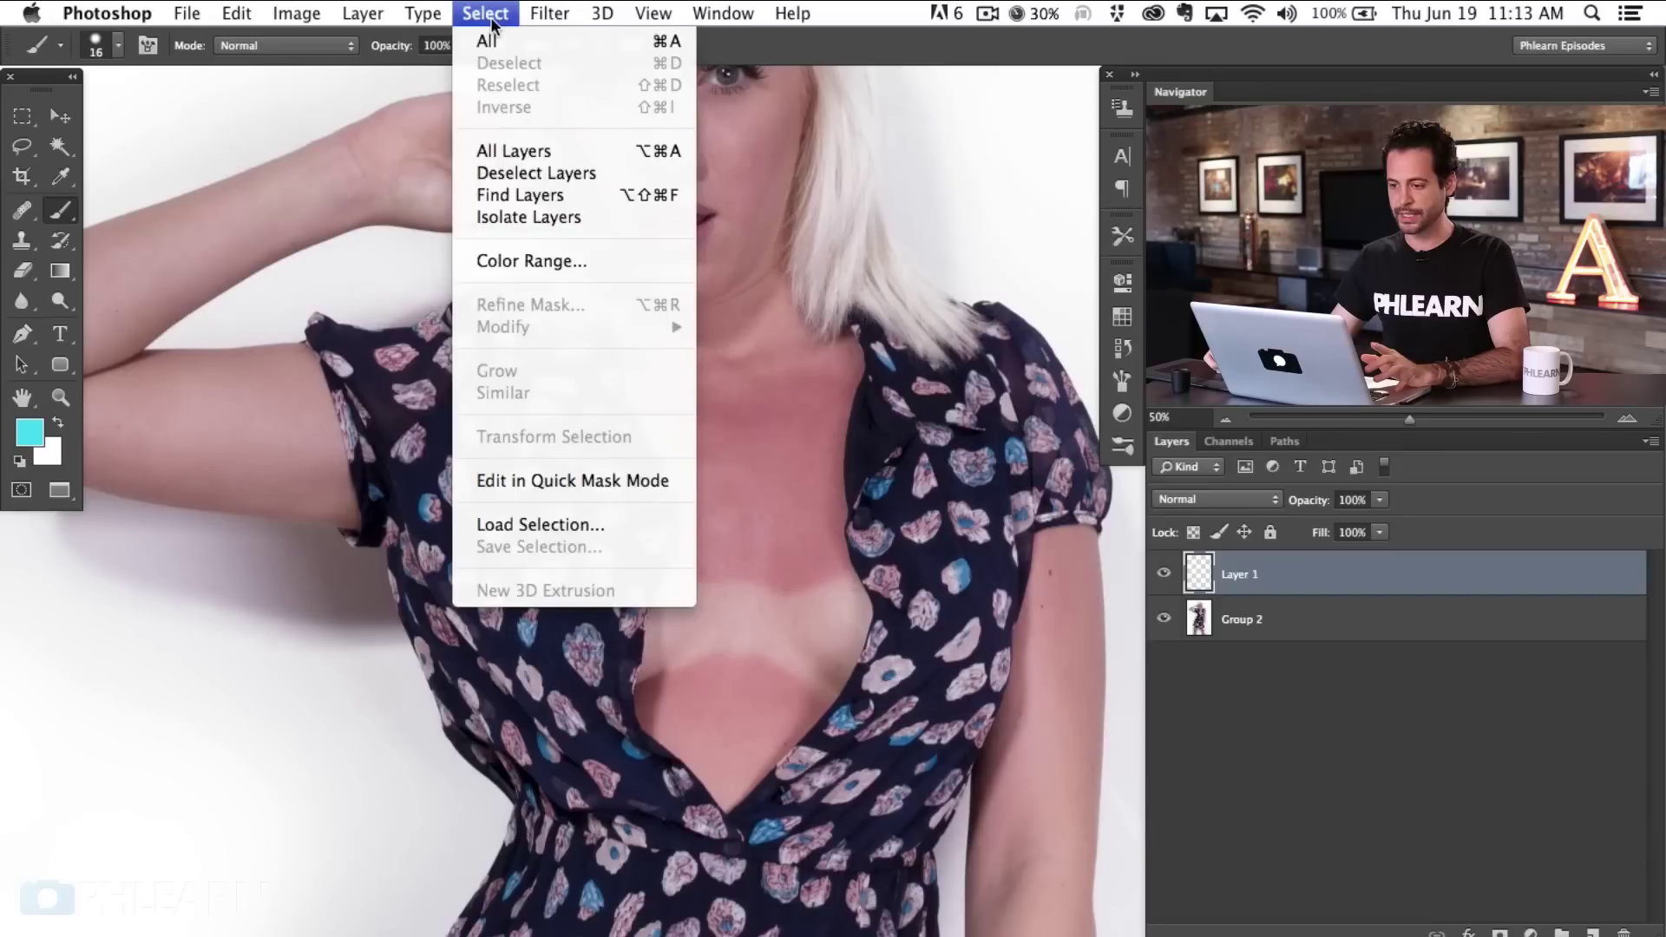
pyautogui.click(520, 262)
pyautogui.moveTo(540, 309); pyautogui.dragTo(403, 188)
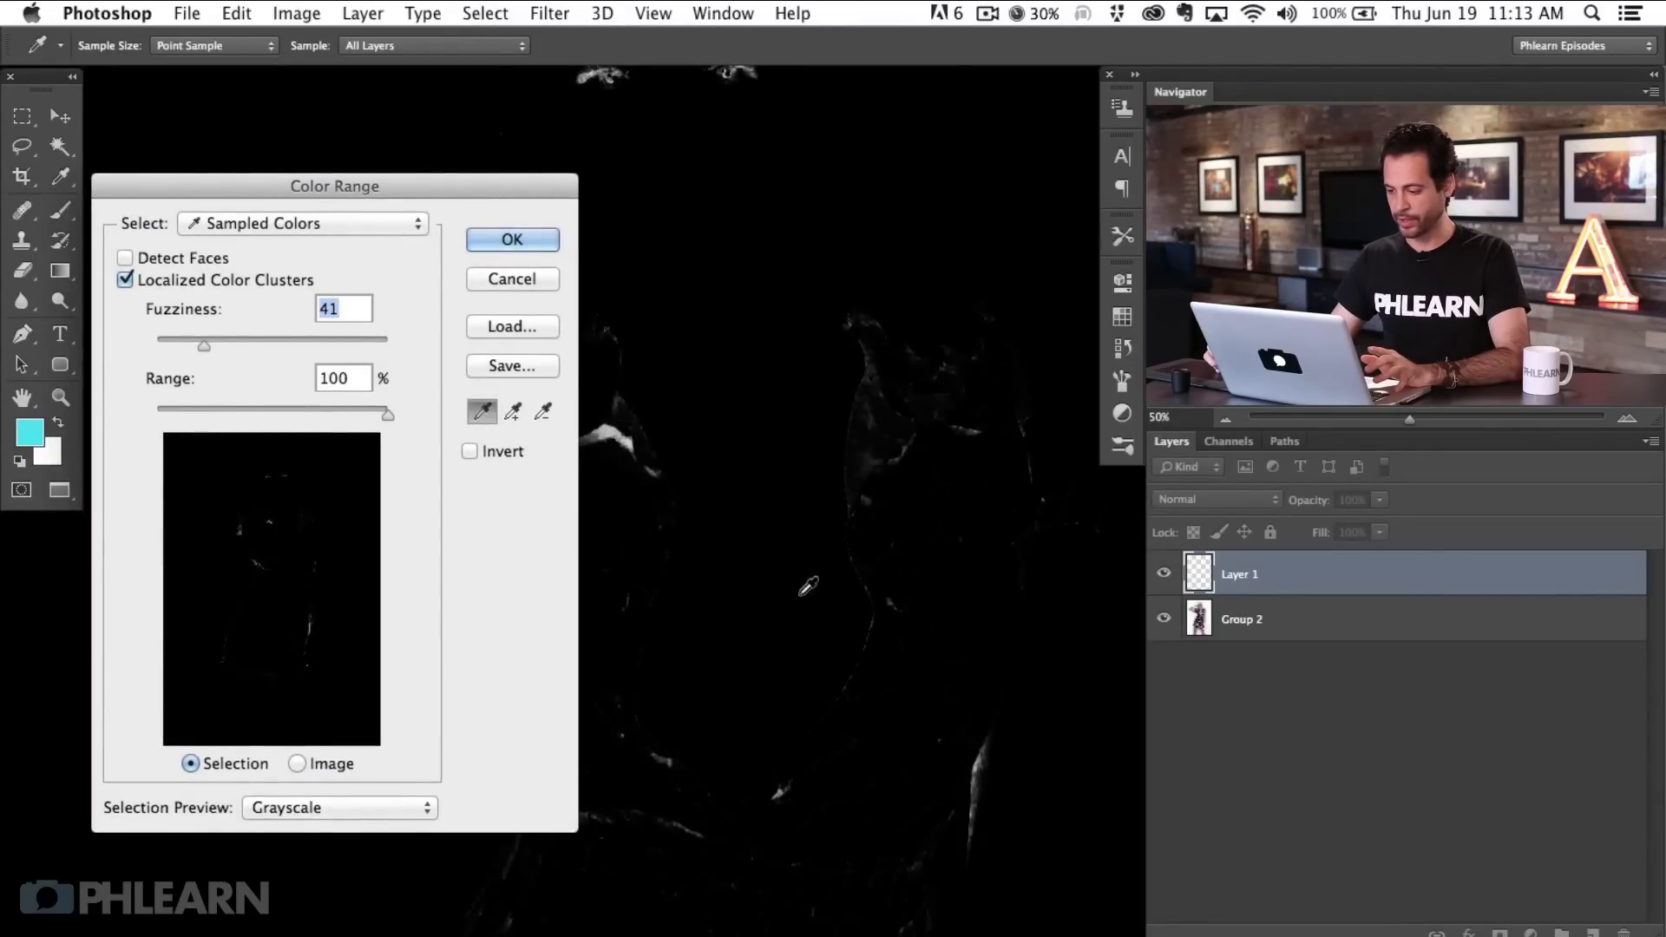
pyautogui.click(815, 573)
pyautogui.click(810, 566)
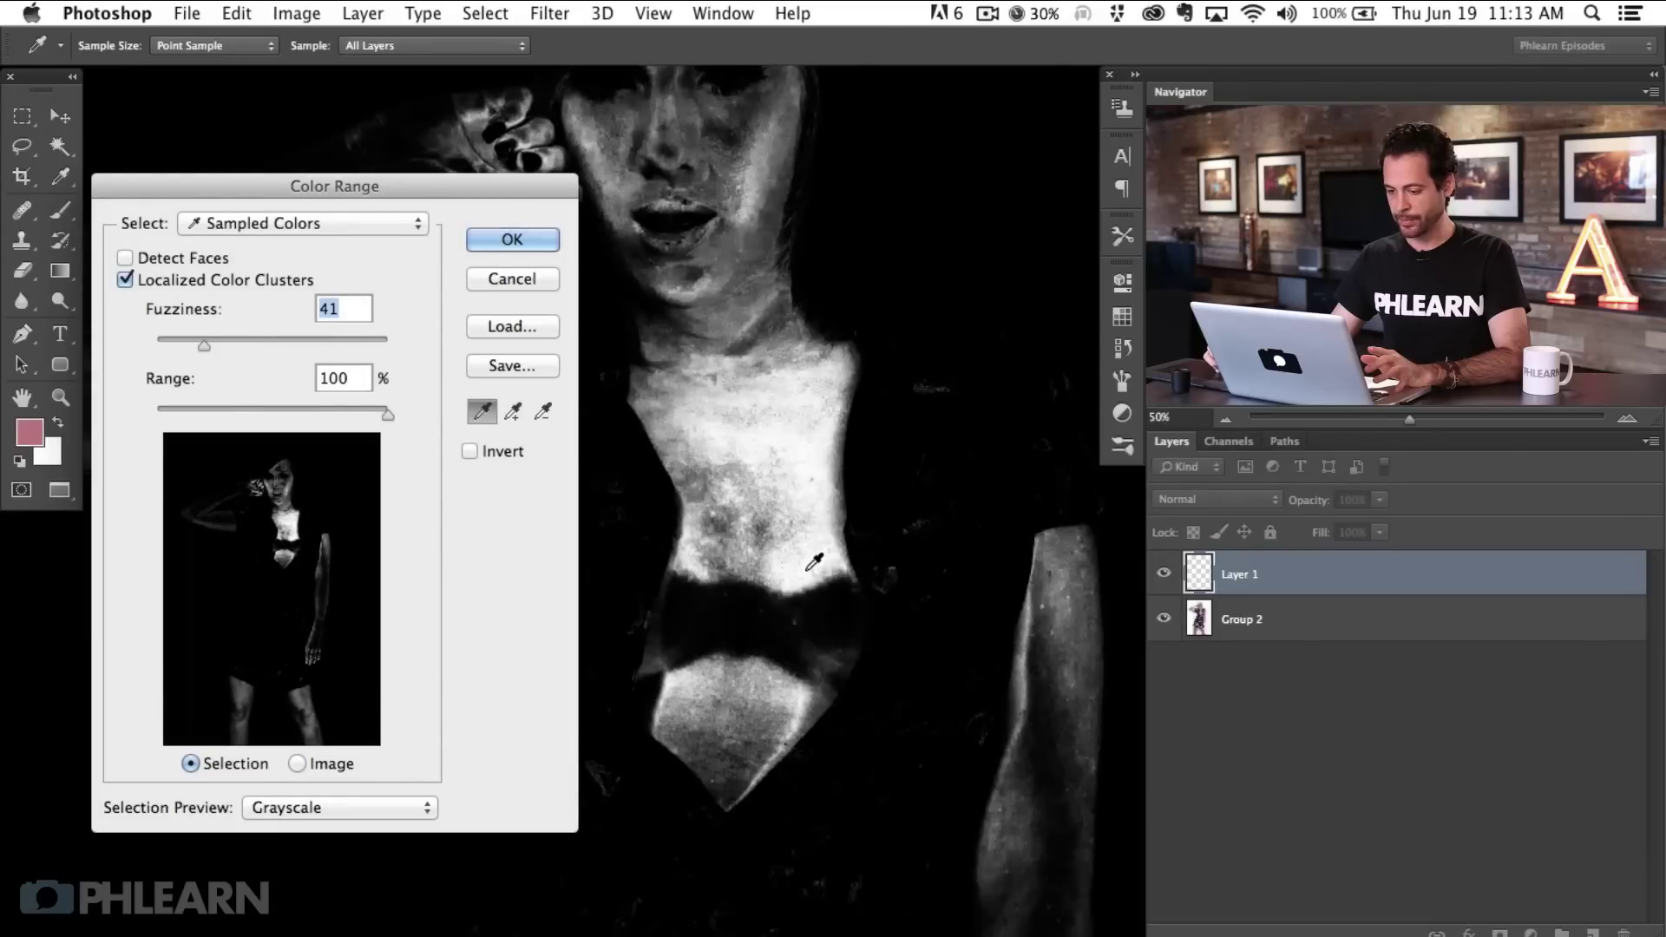
pyautogui.click(804, 569)
pyautogui.click(805, 560)
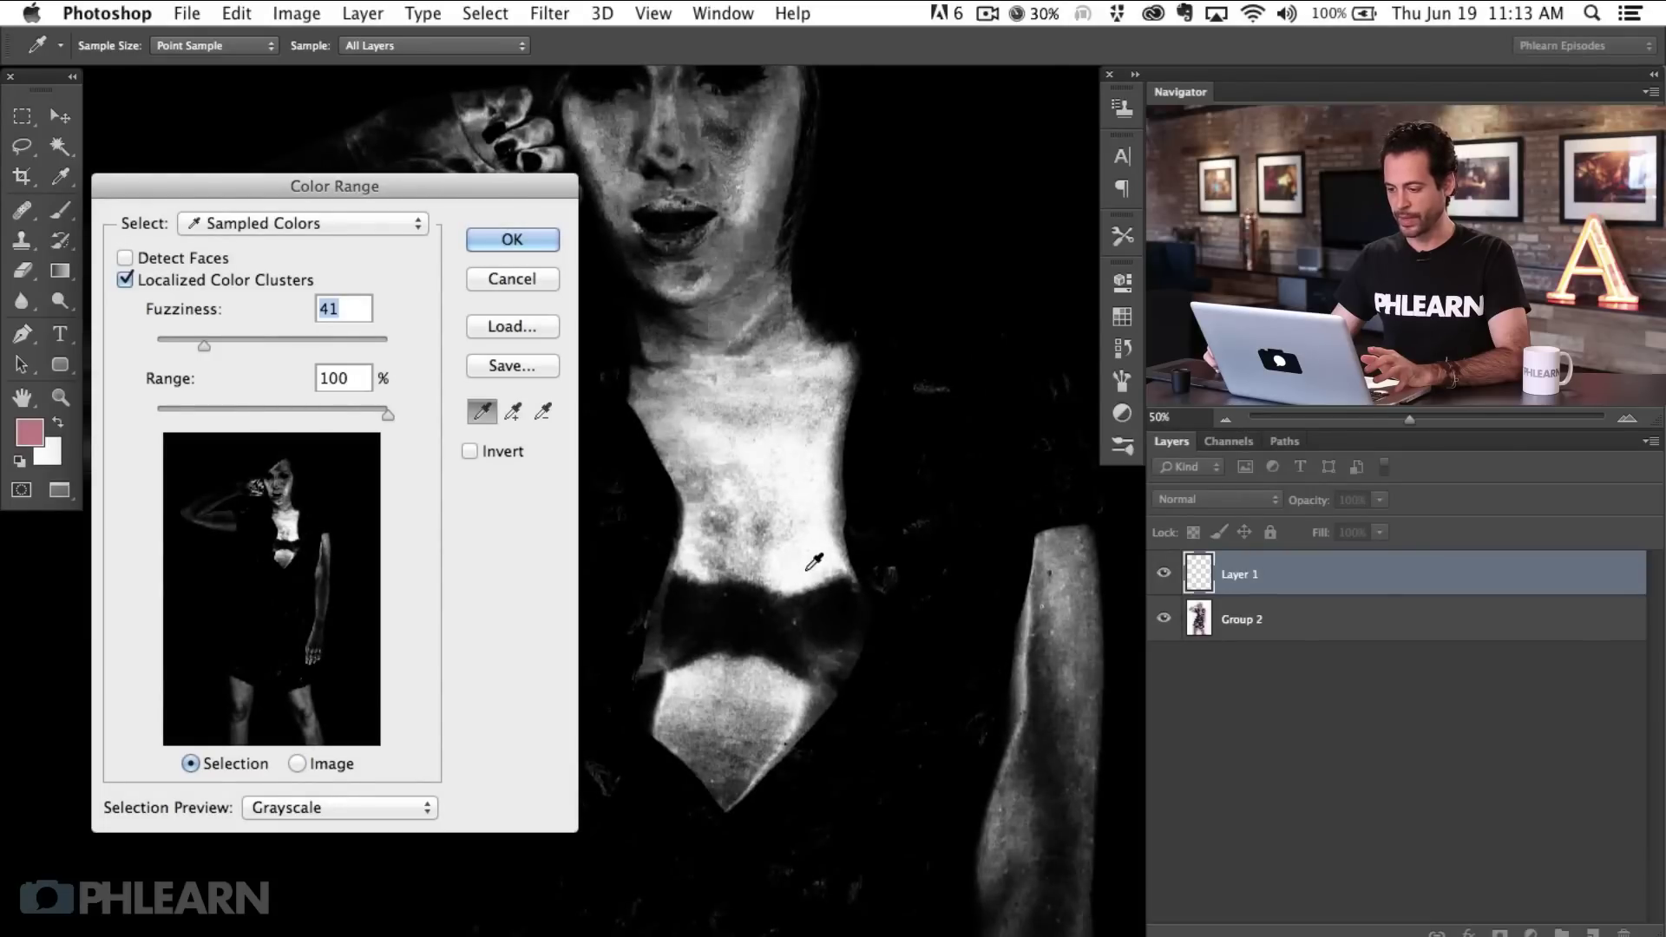
# - Try the Color Range selection with Range at 32% and at 100%, comparing the coverage of arms and legs
pyautogui.press('super+minus')
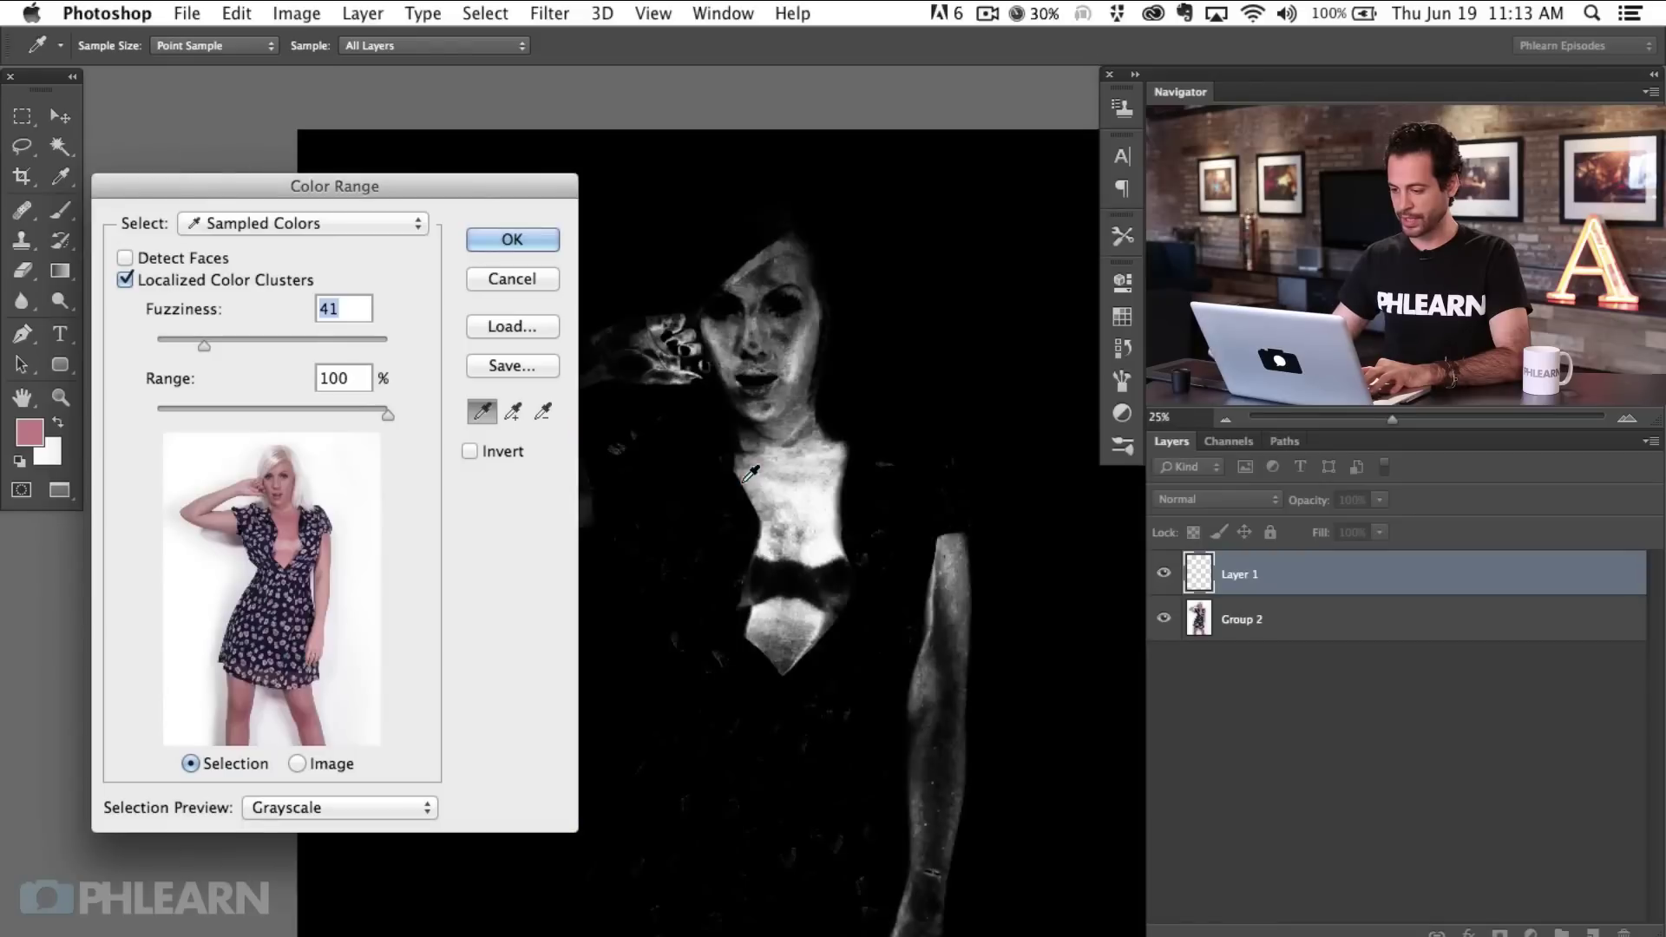
pyautogui.moveTo(907, 760); pyautogui.dragTo(934, 500)
pyautogui.moveTo(388, 414); pyautogui.dragTo(229, 406)
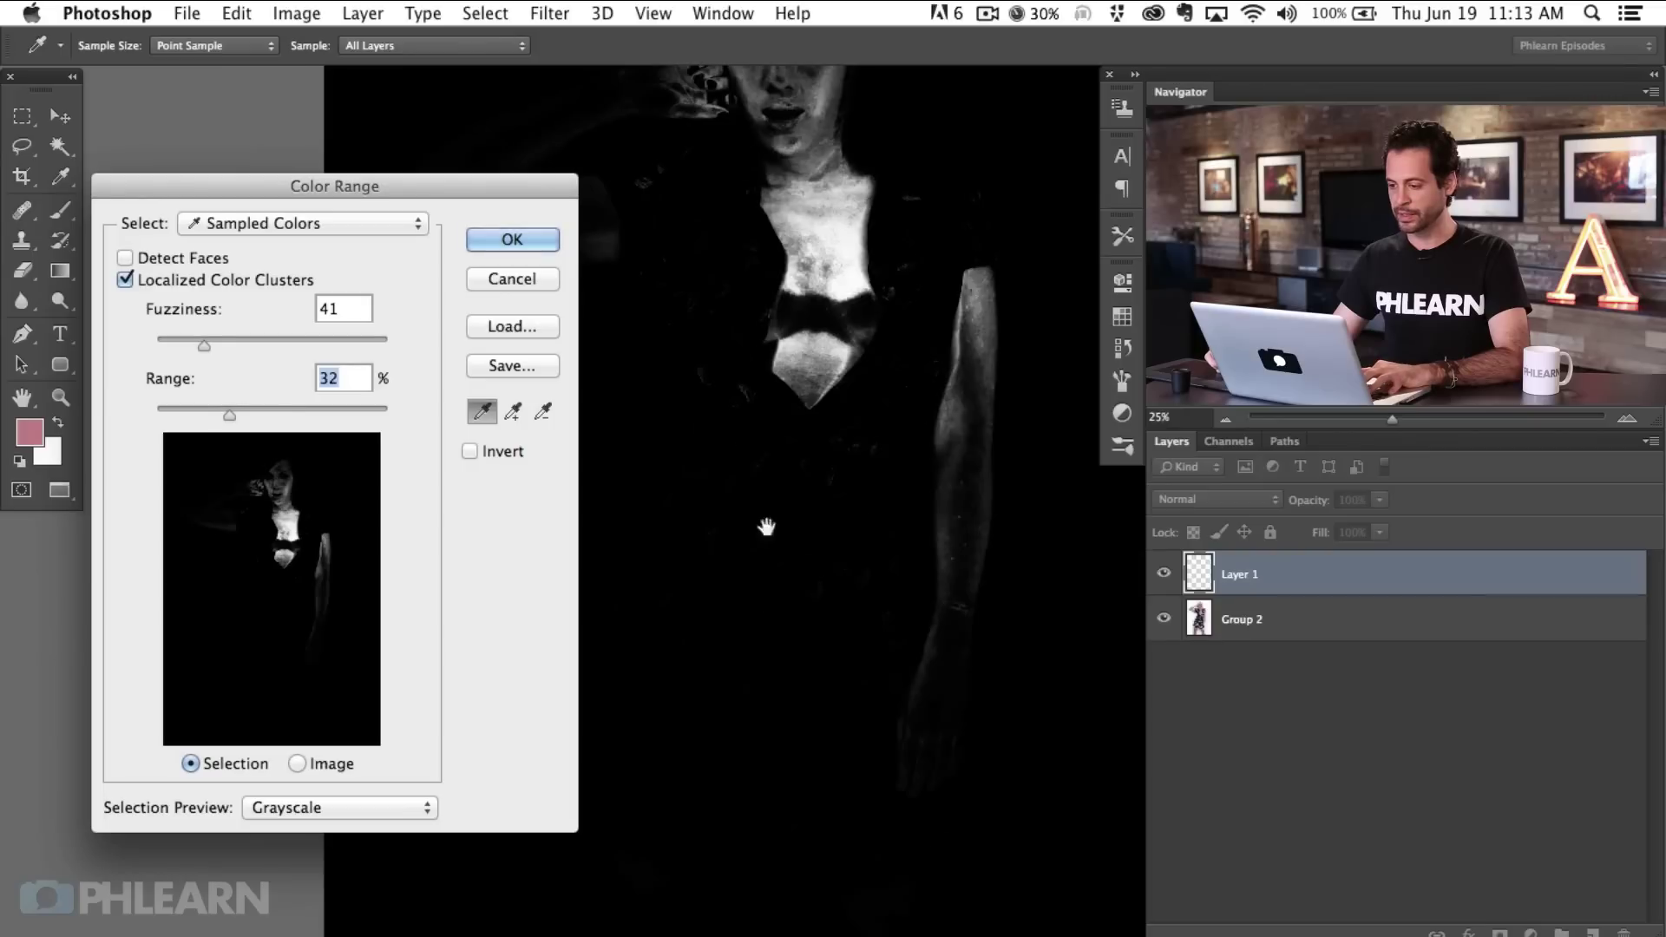
pyautogui.scroll(3, 781, 469)
pyautogui.scroll(-6, 661, 625)
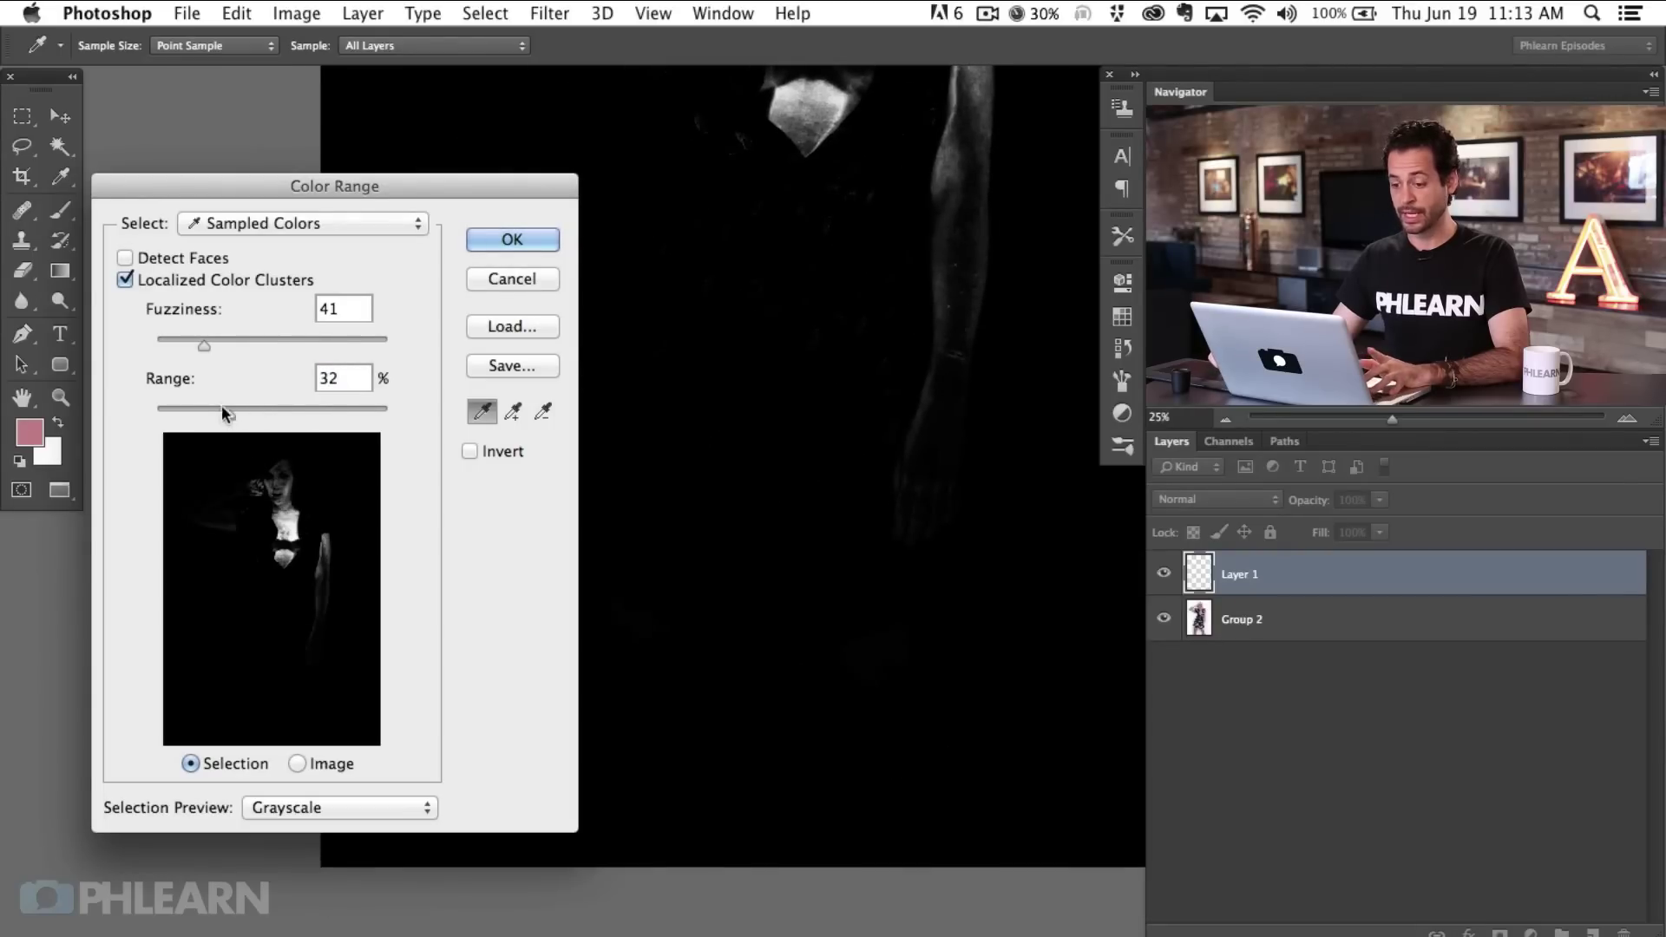
pyautogui.moveTo(274, 415); pyautogui.dragTo(447, 417)
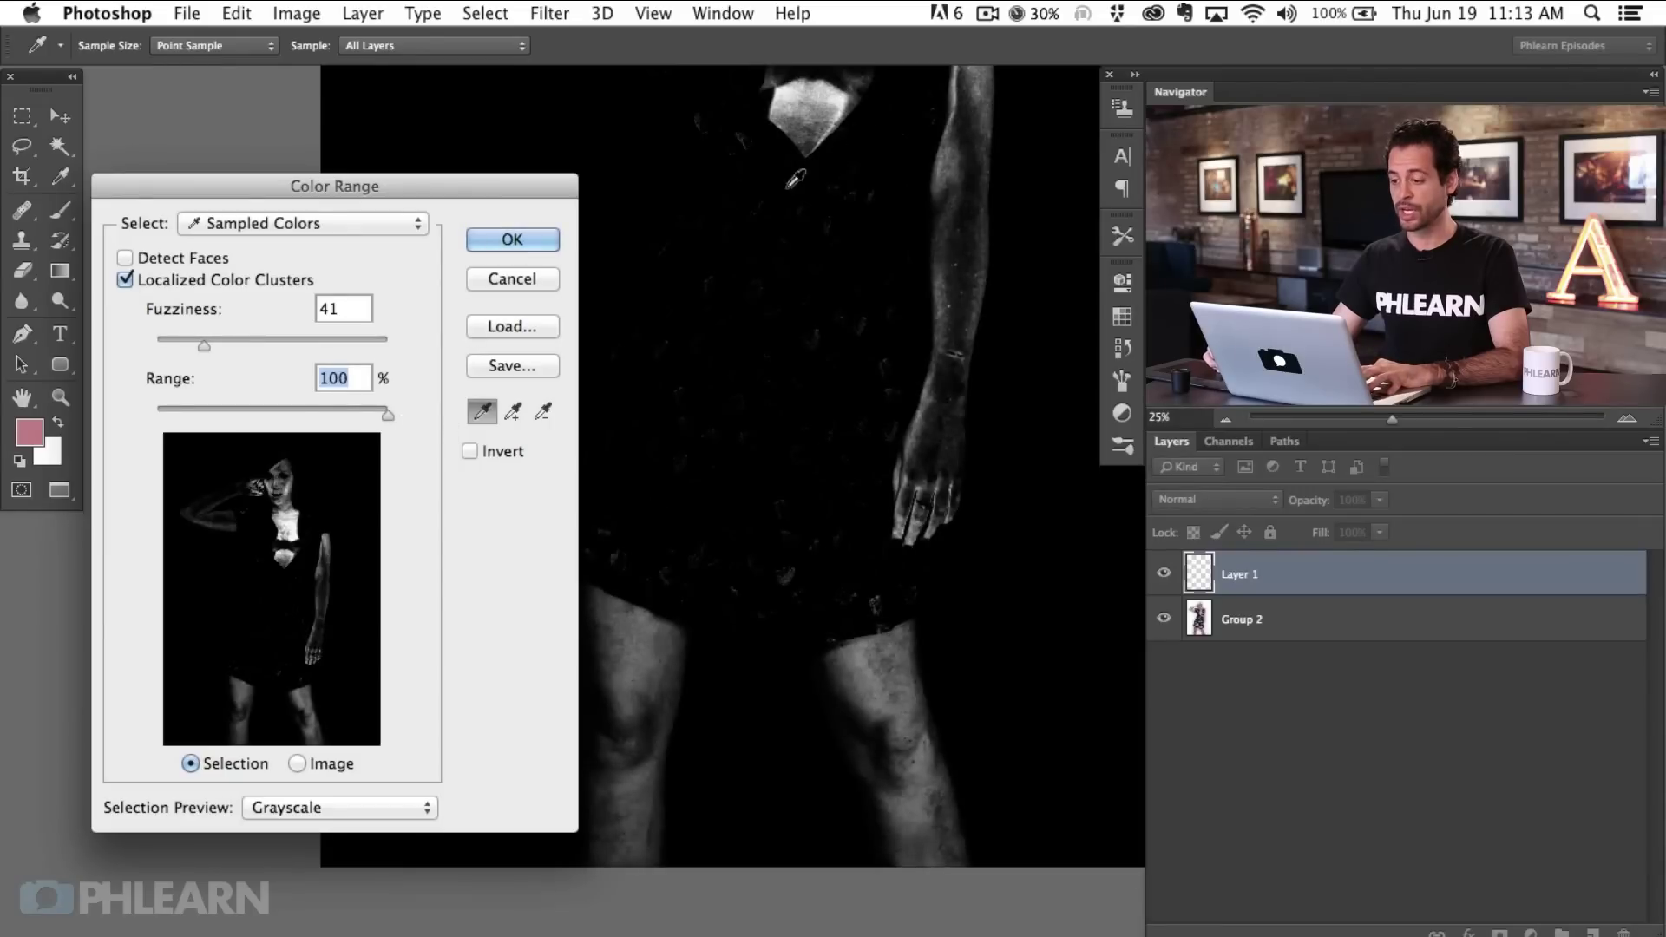
# - Limit Range to 23%, resample the red skin above the pale strip, and set Fuzziness to 45
pyautogui.moveTo(803, 380); pyautogui.dragTo(786, 763)
pyautogui.moveTo(387, 415); pyautogui.dragTo(211, 428)
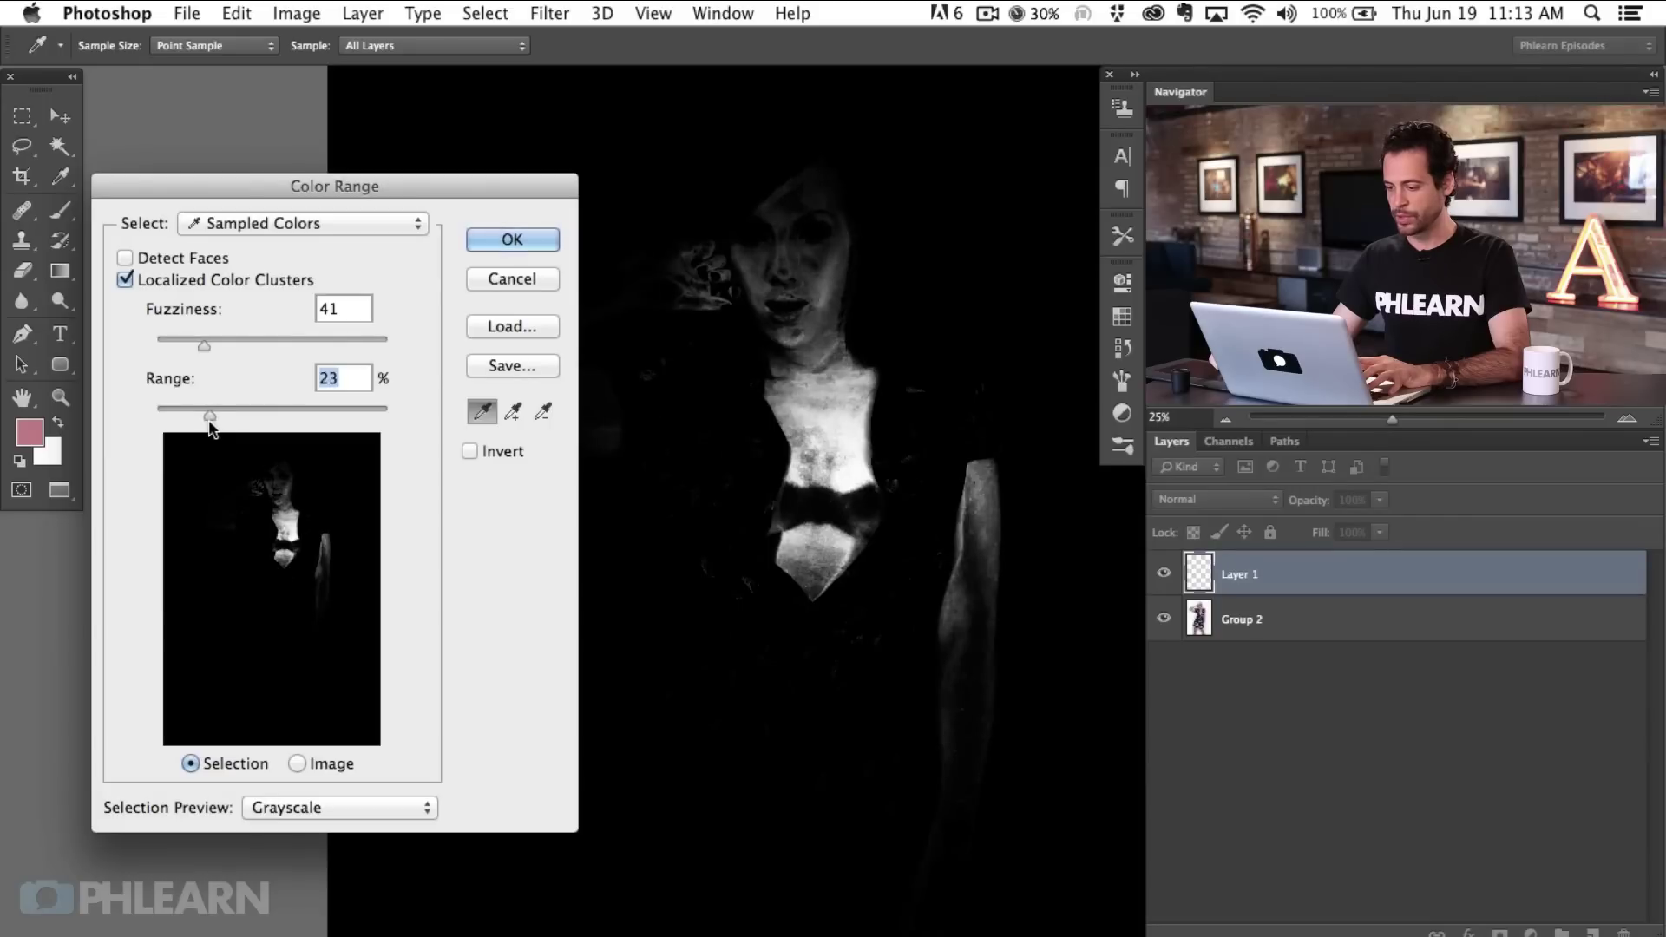
pyautogui.press('super+equal')
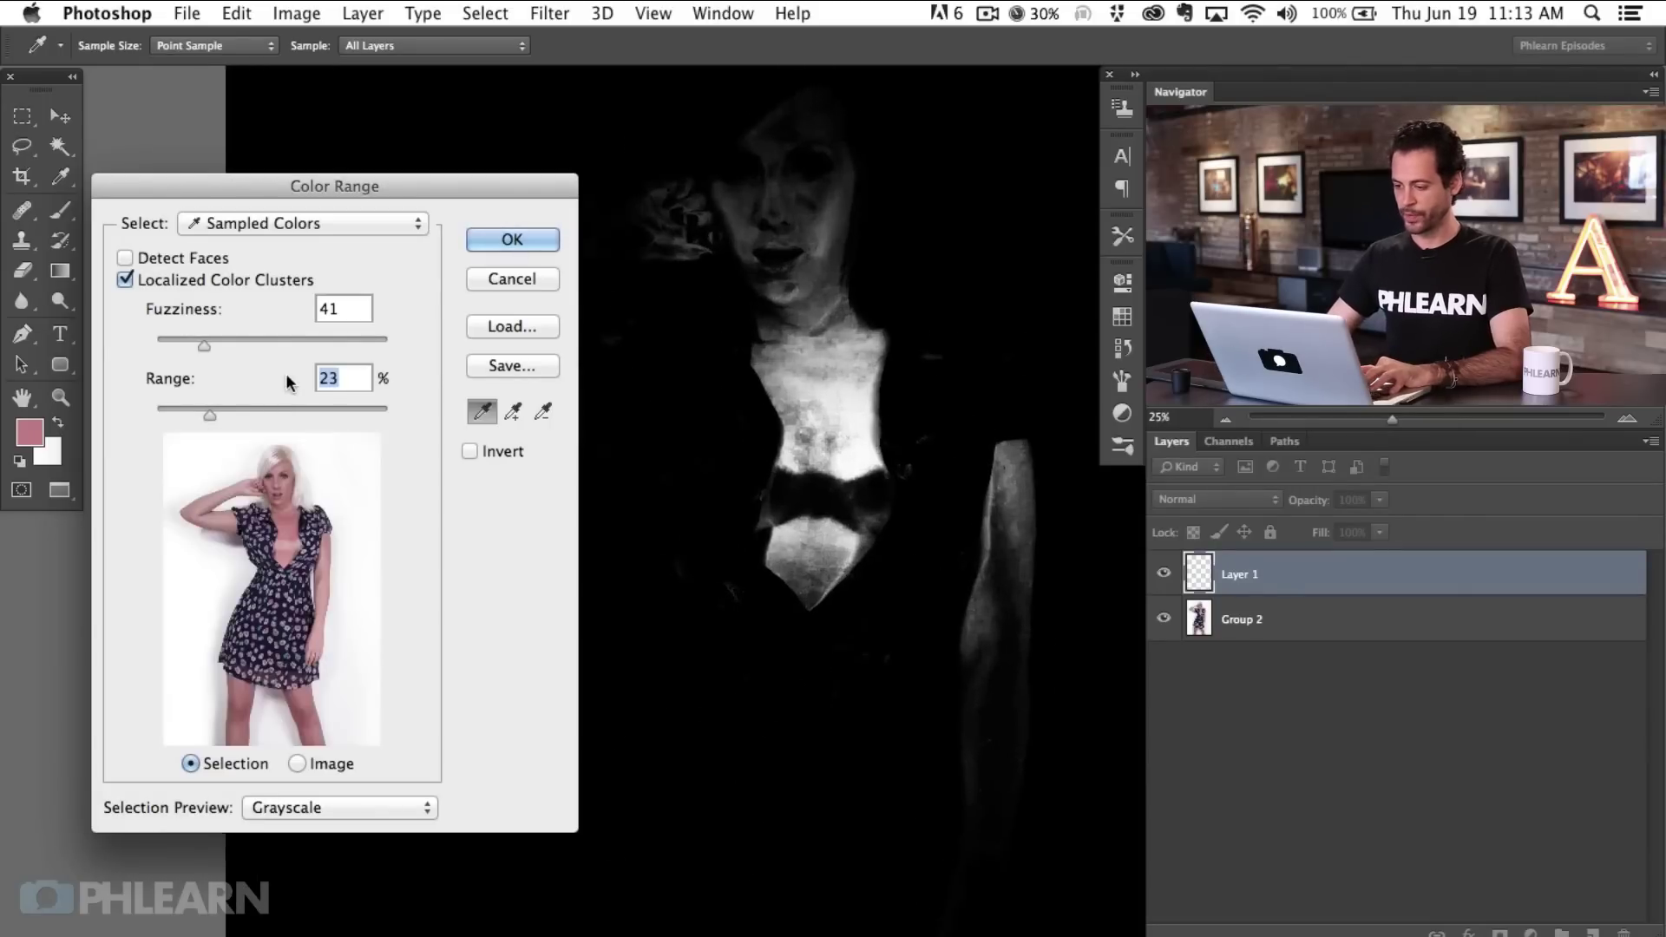
pyautogui.scroll(3, 919, 434)
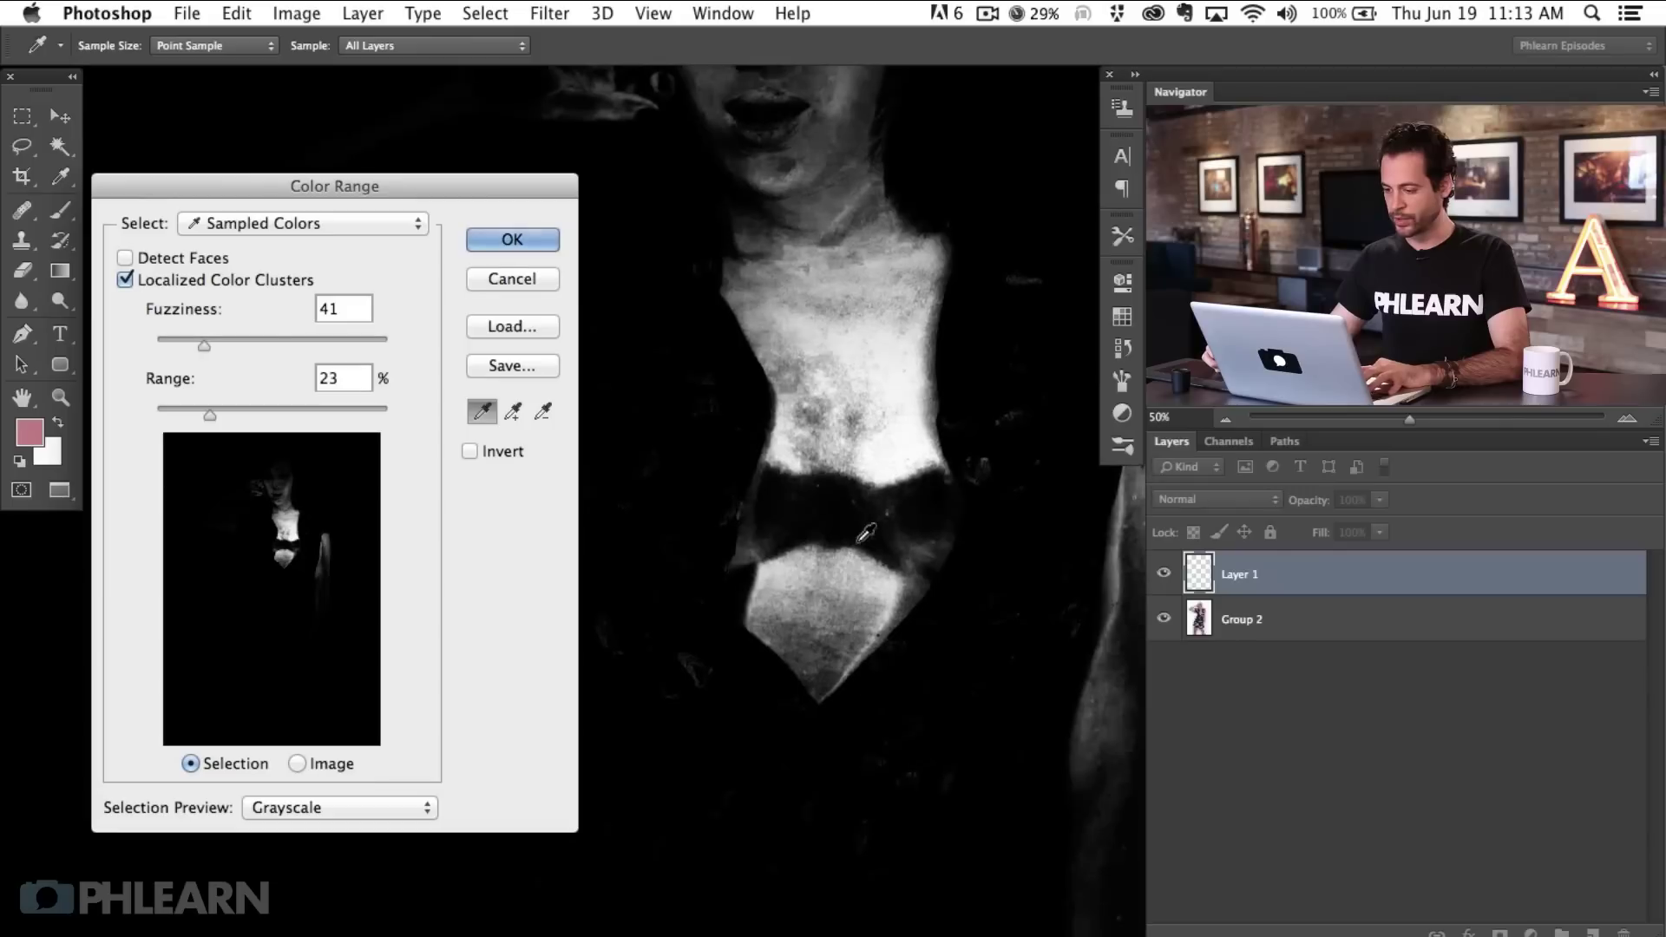
pyautogui.click(897, 453)
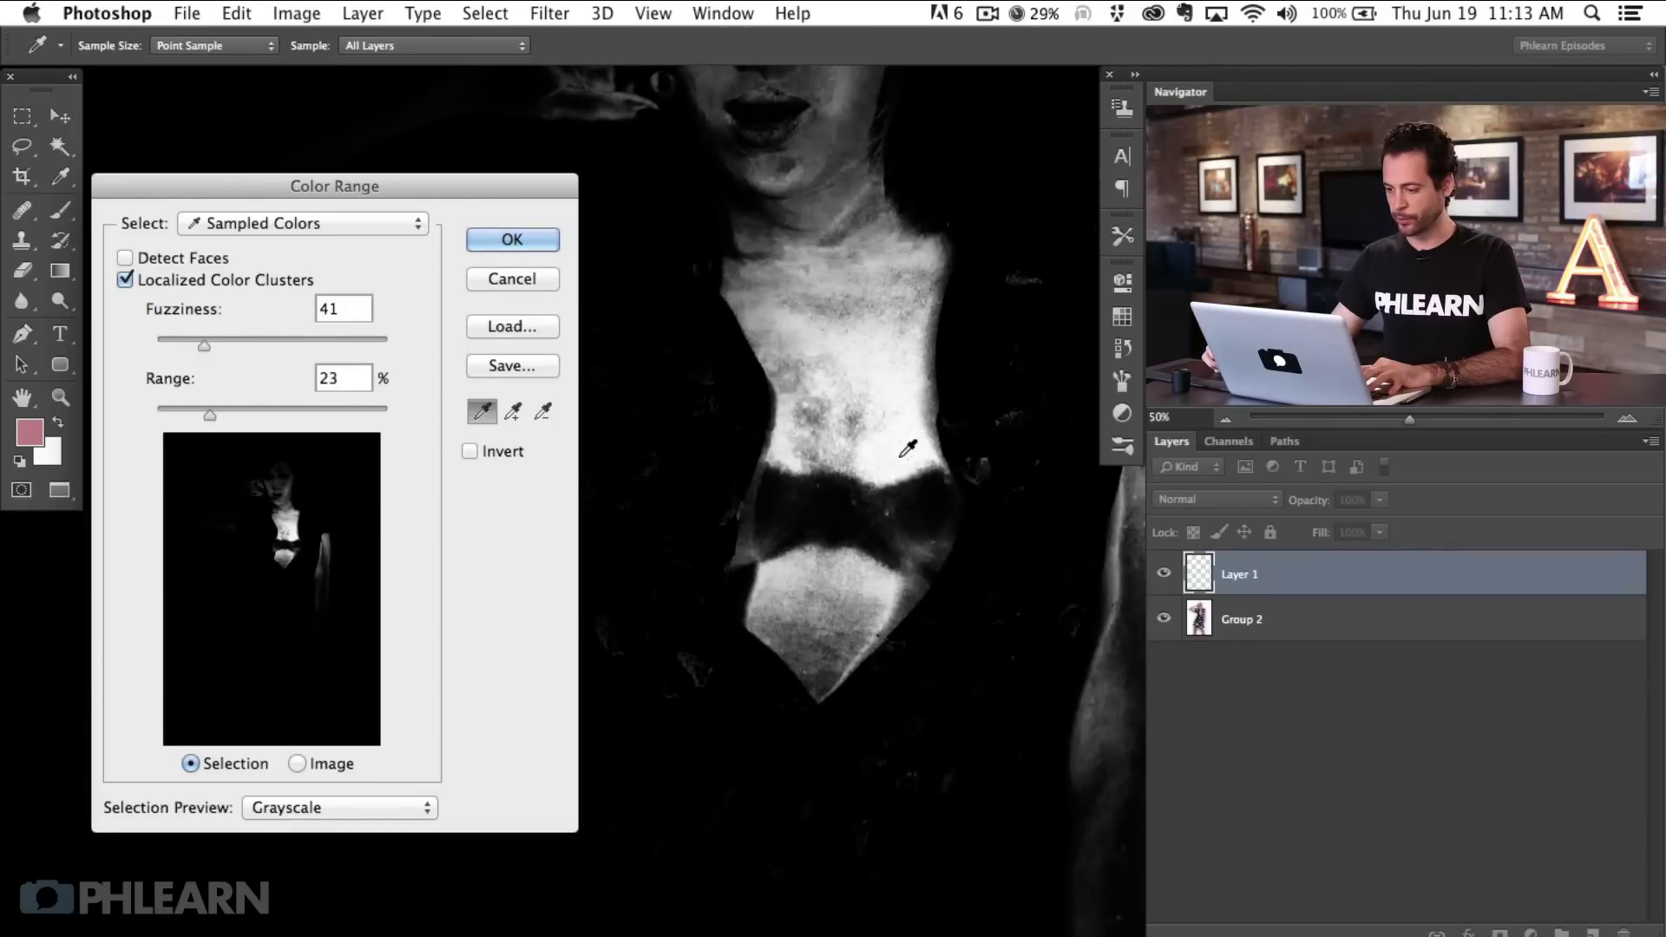
pyautogui.moveTo(205, 339); pyautogui.dragTo(211, 342)
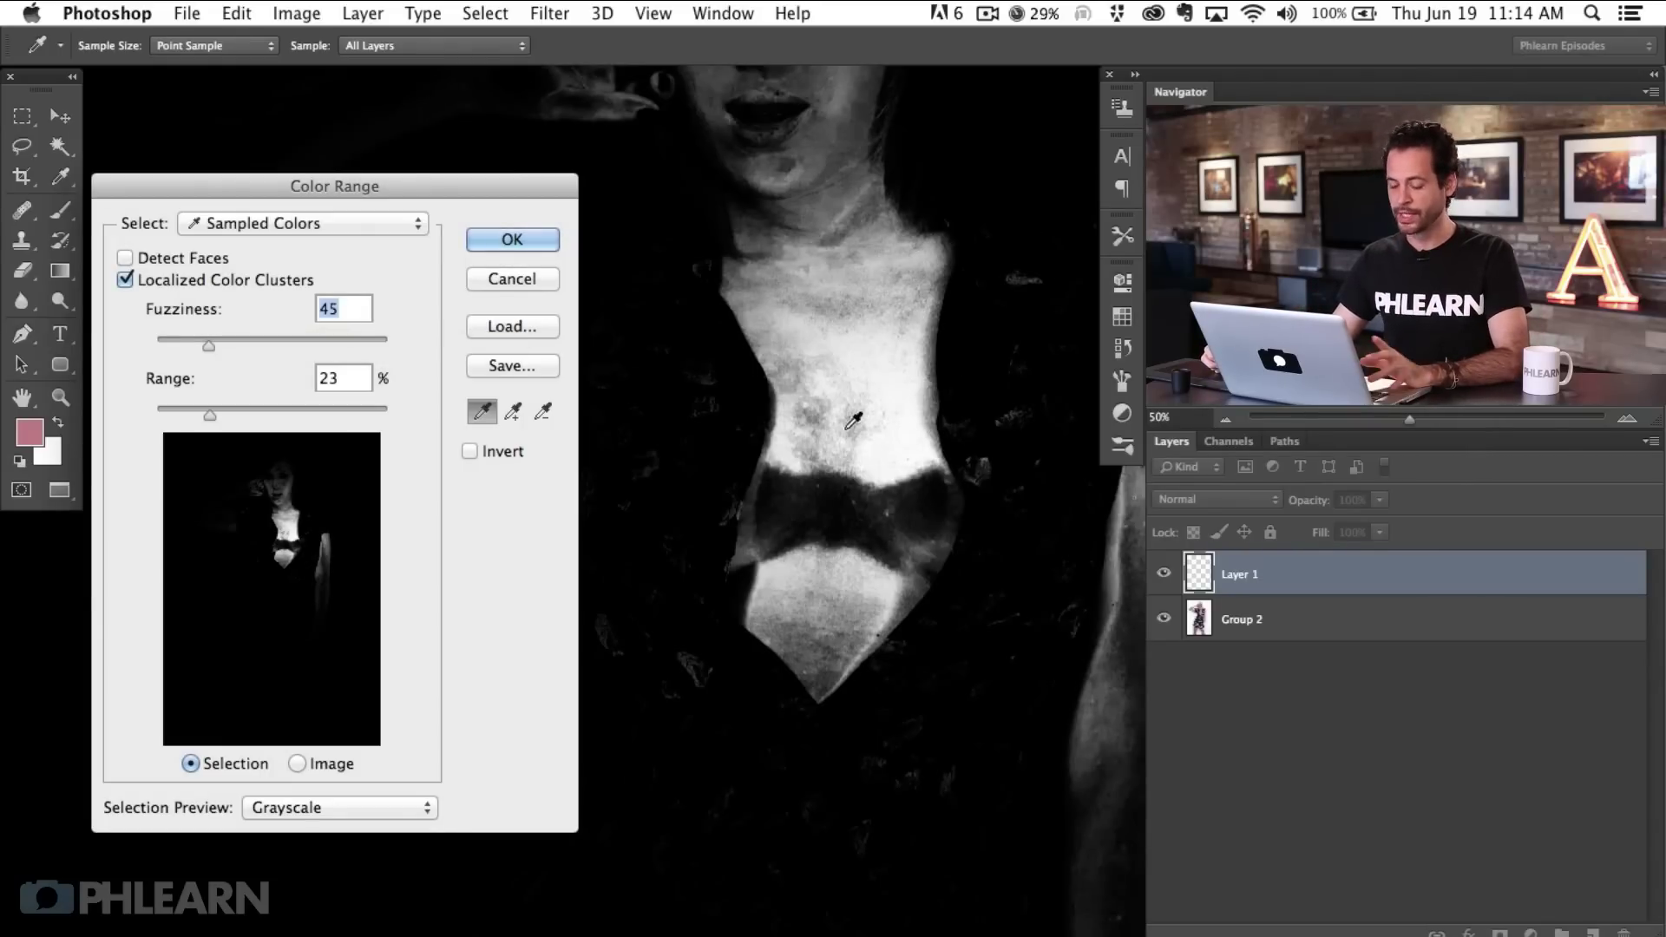
# - Add a second sample of the red chest skin to the color selection and set Fuzziness to 38
pyautogui.click(512, 413)
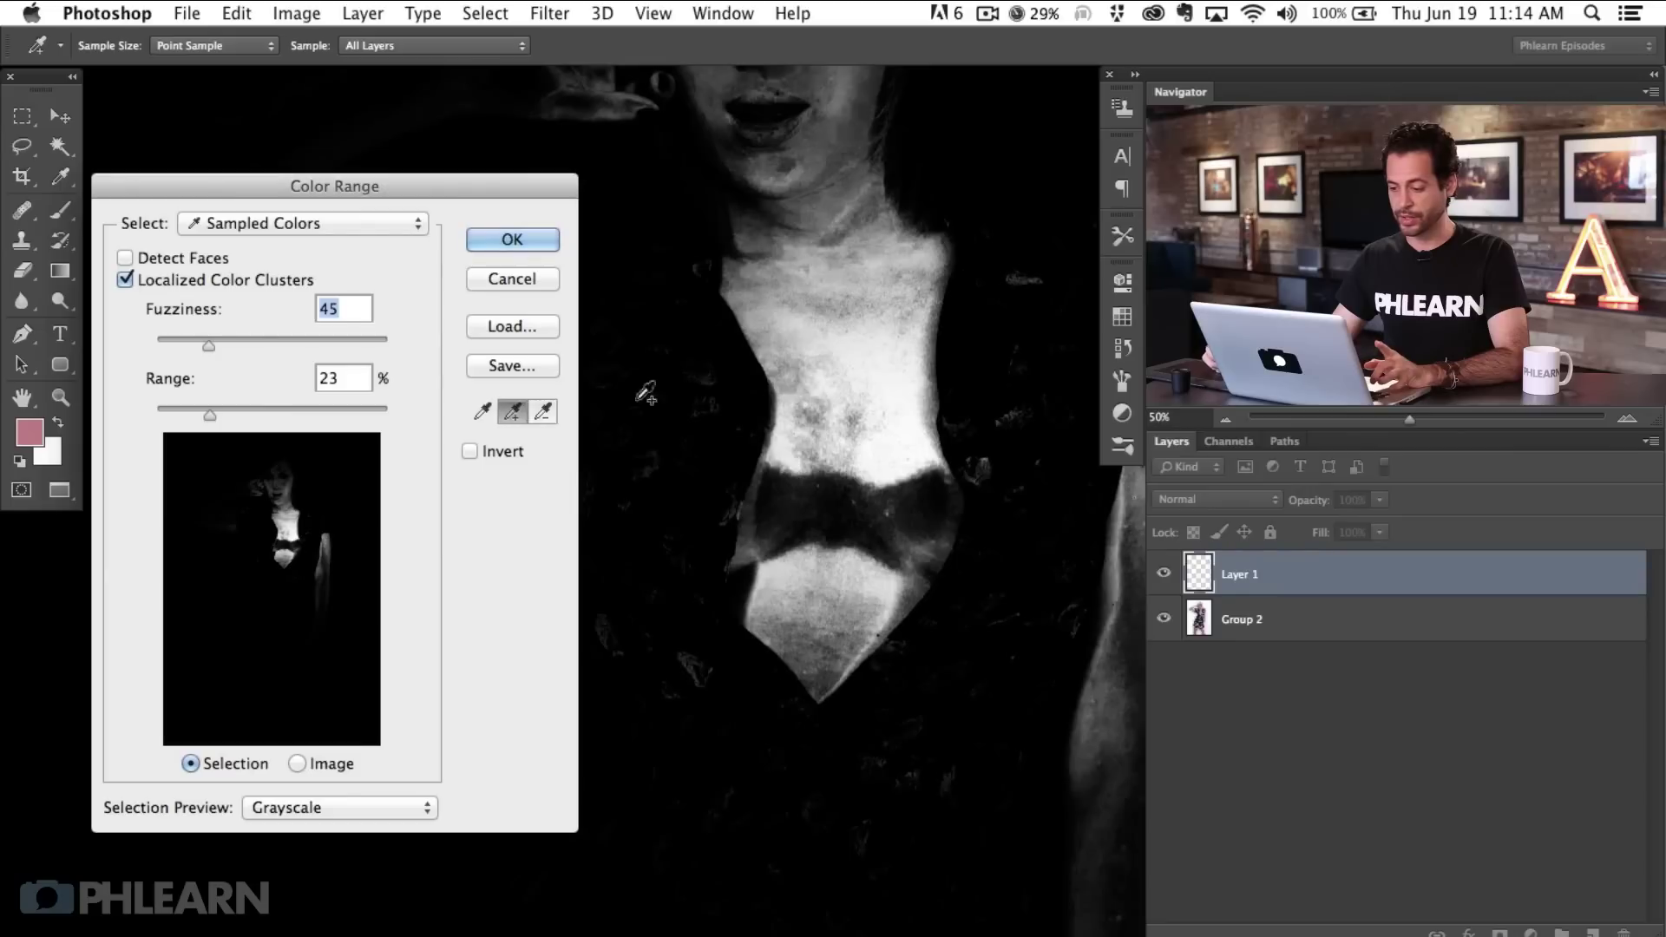
pyautogui.click(866, 427)
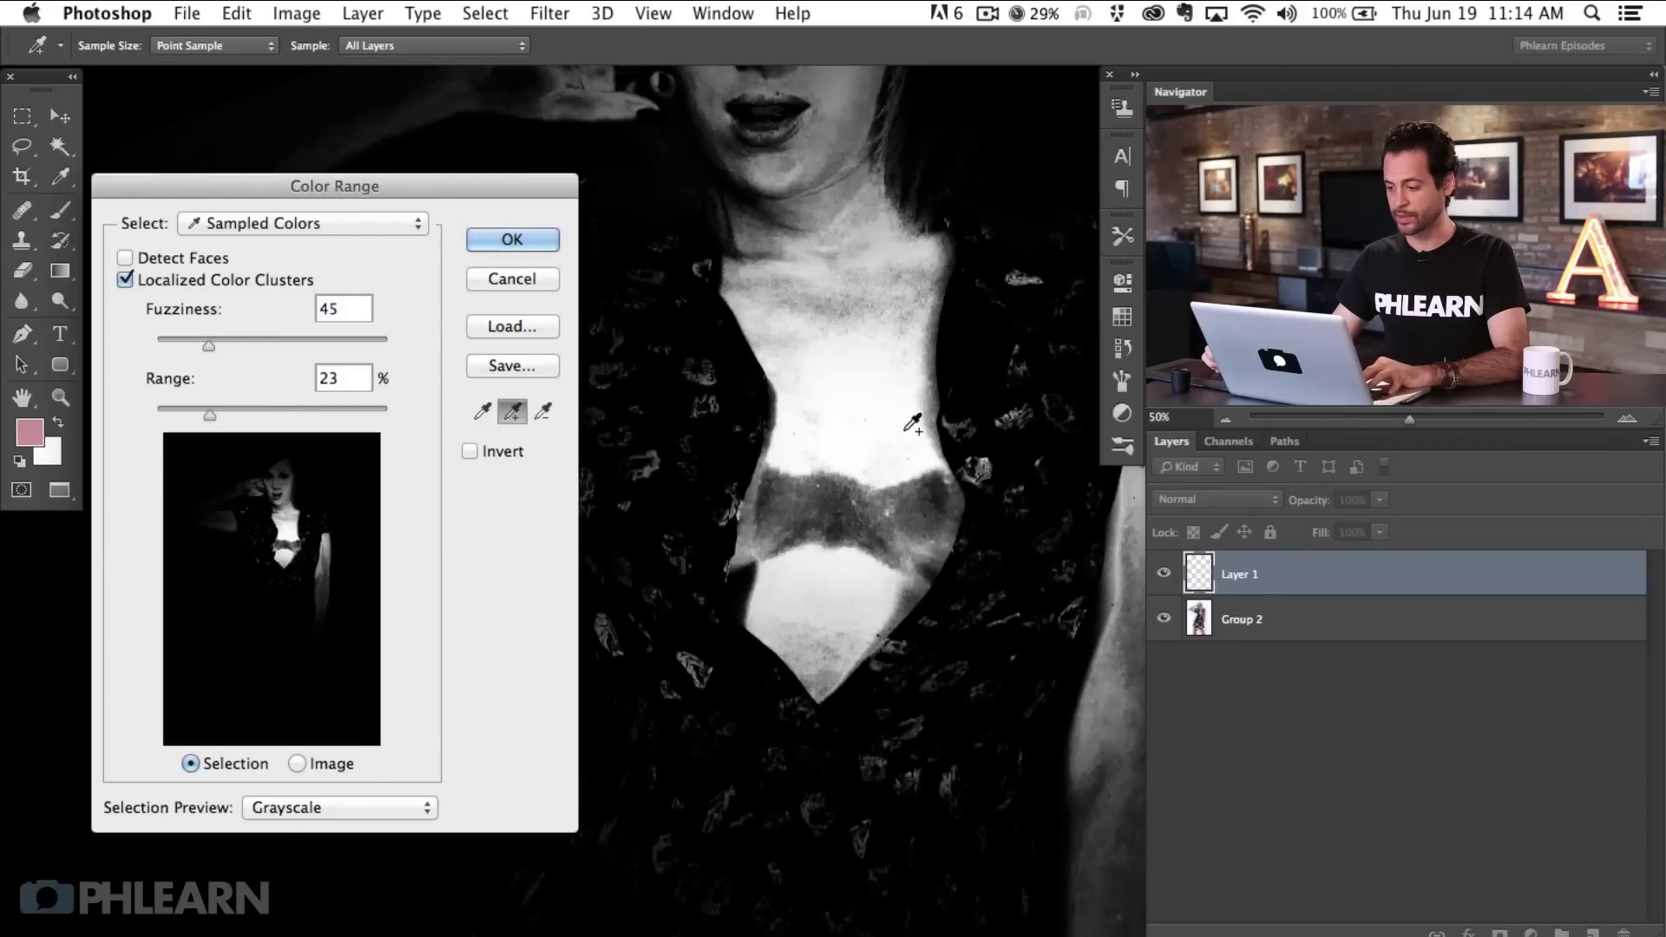
pyautogui.moveTo(205, 338); pyautogui.dragTo(199, 337)
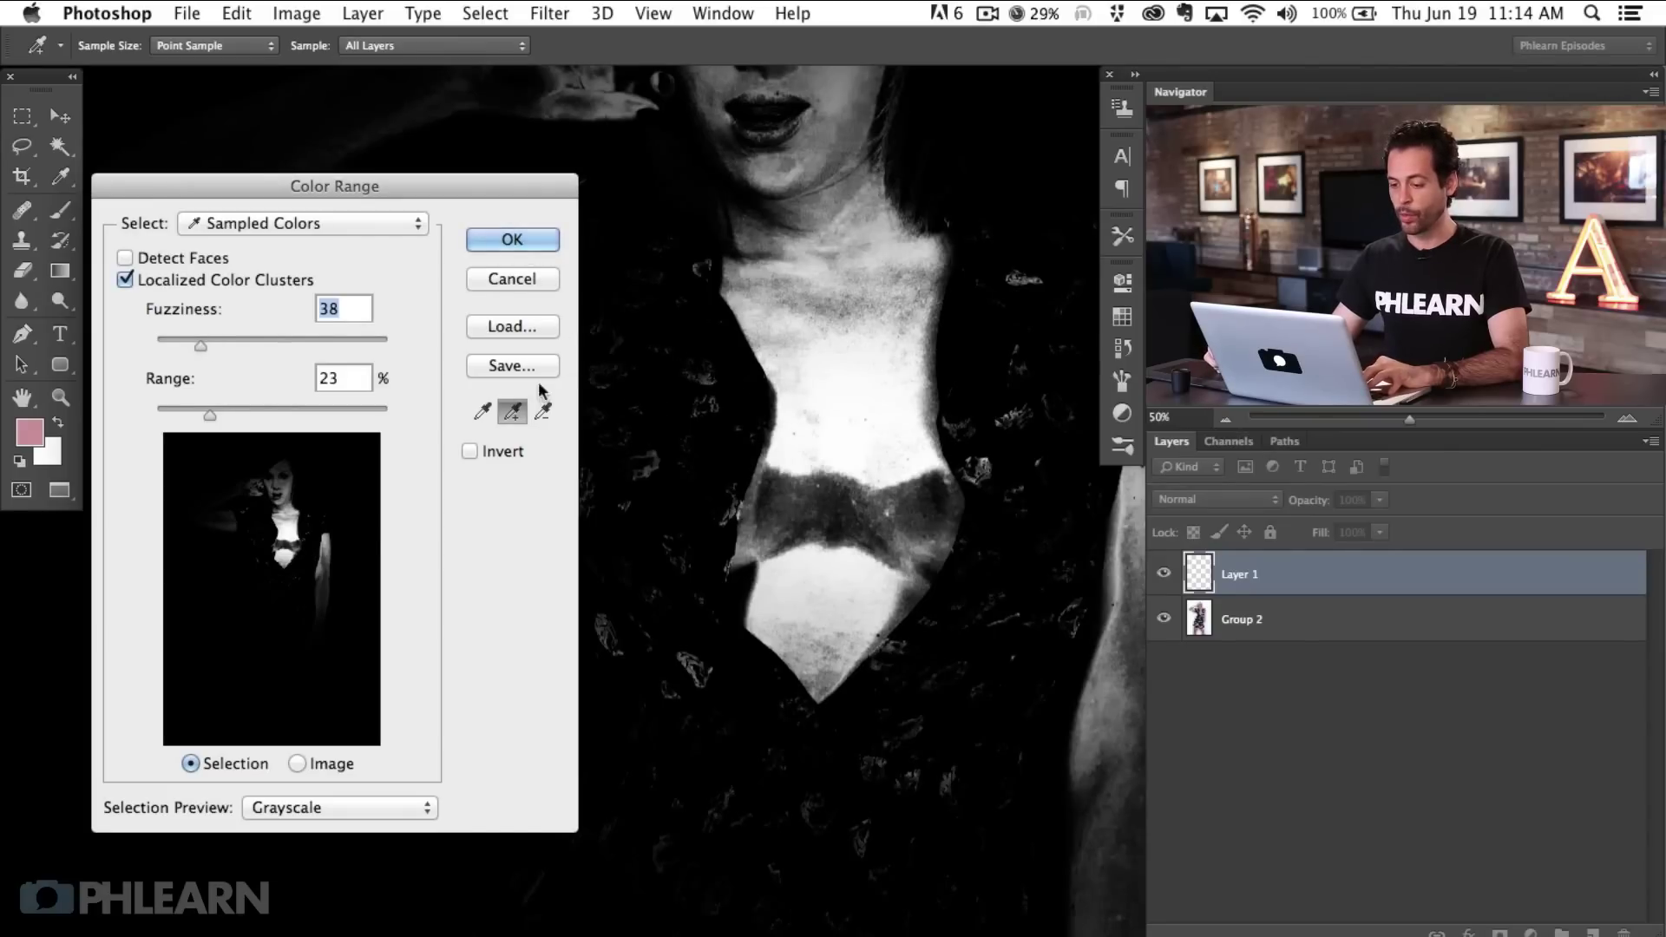
# - Preview the color selection as Black Matte and switch the preview back to Grayscale
pyautogui.press('super+minus')
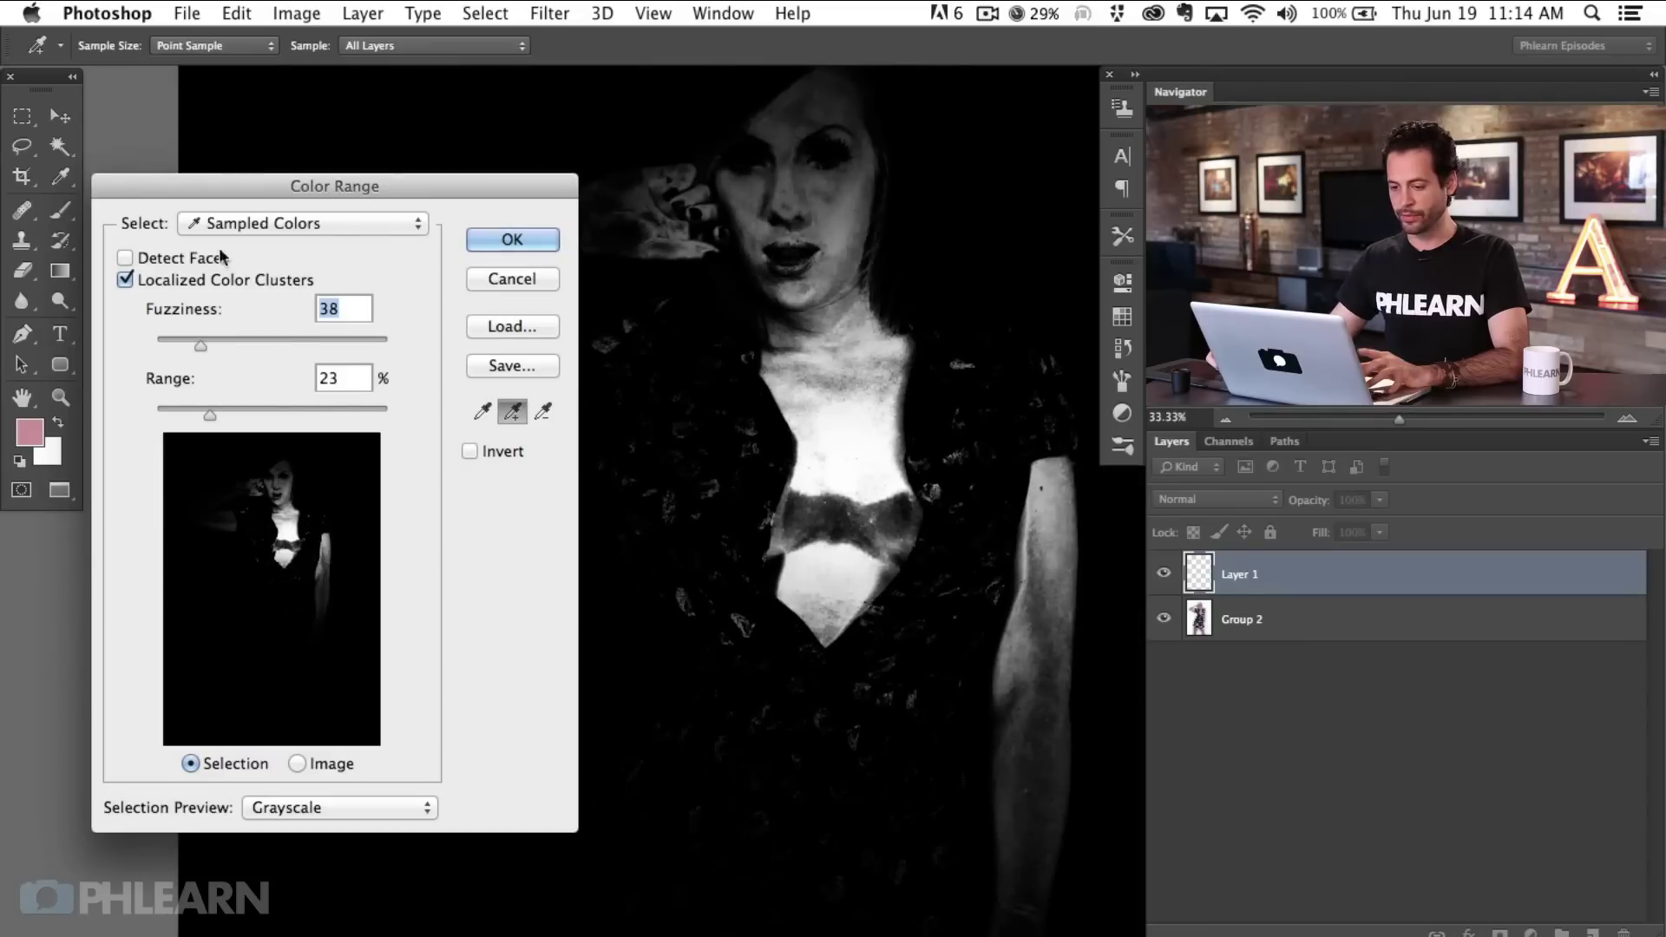
pyautogui.click(279, 809)
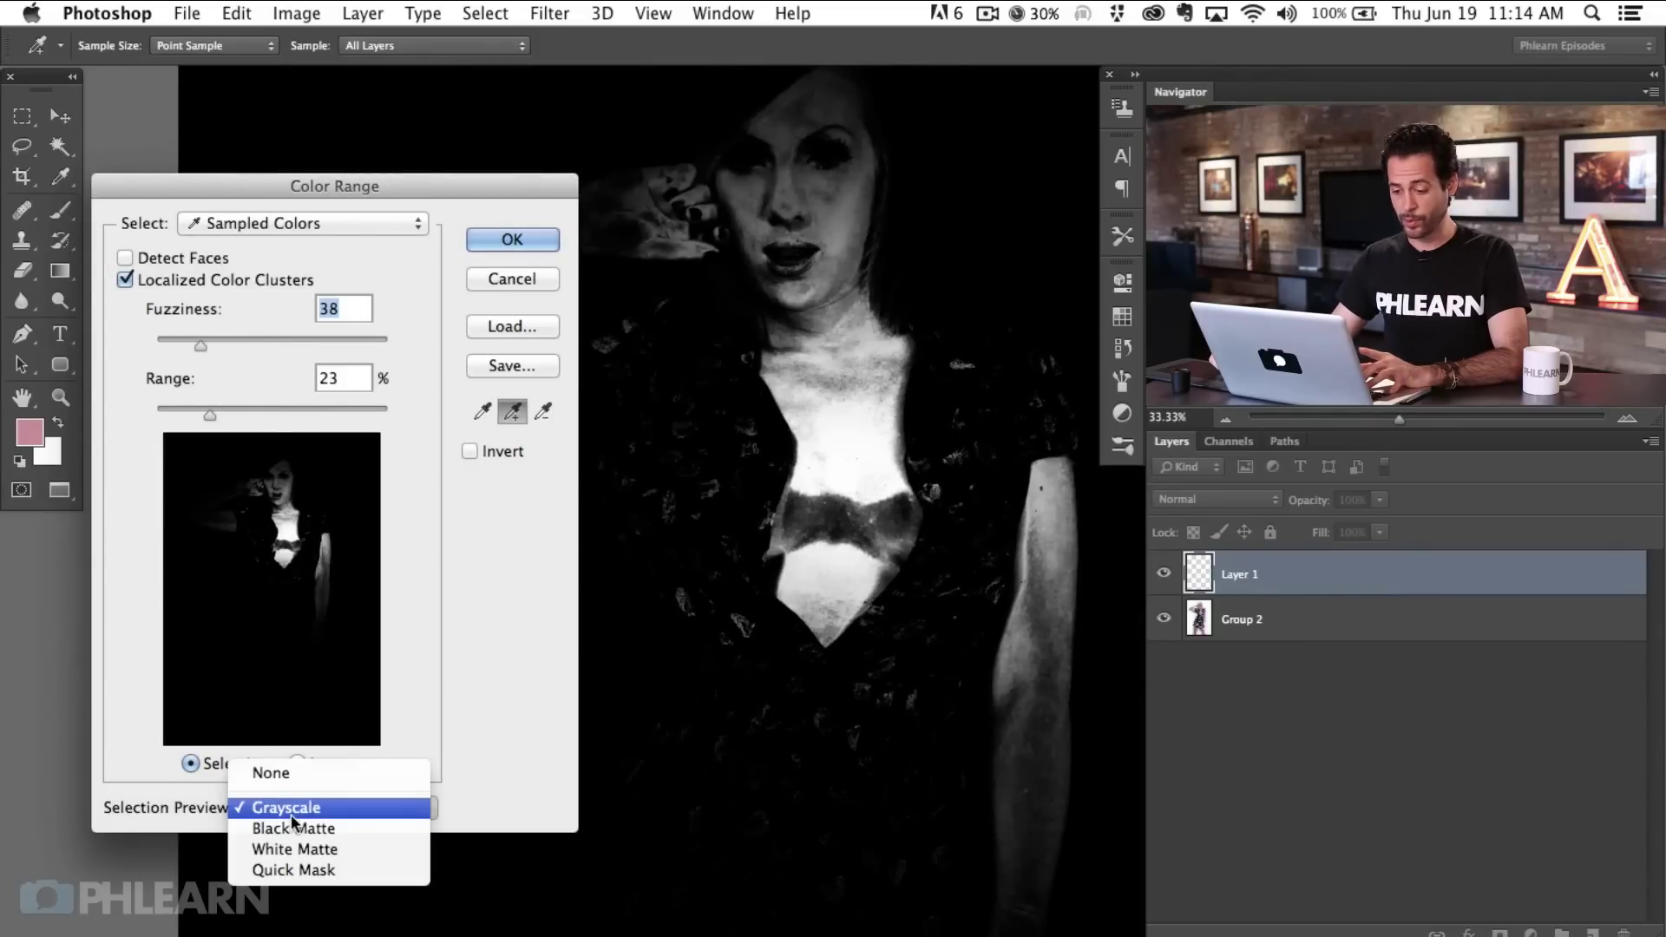
pyautogui.click(319, 830)
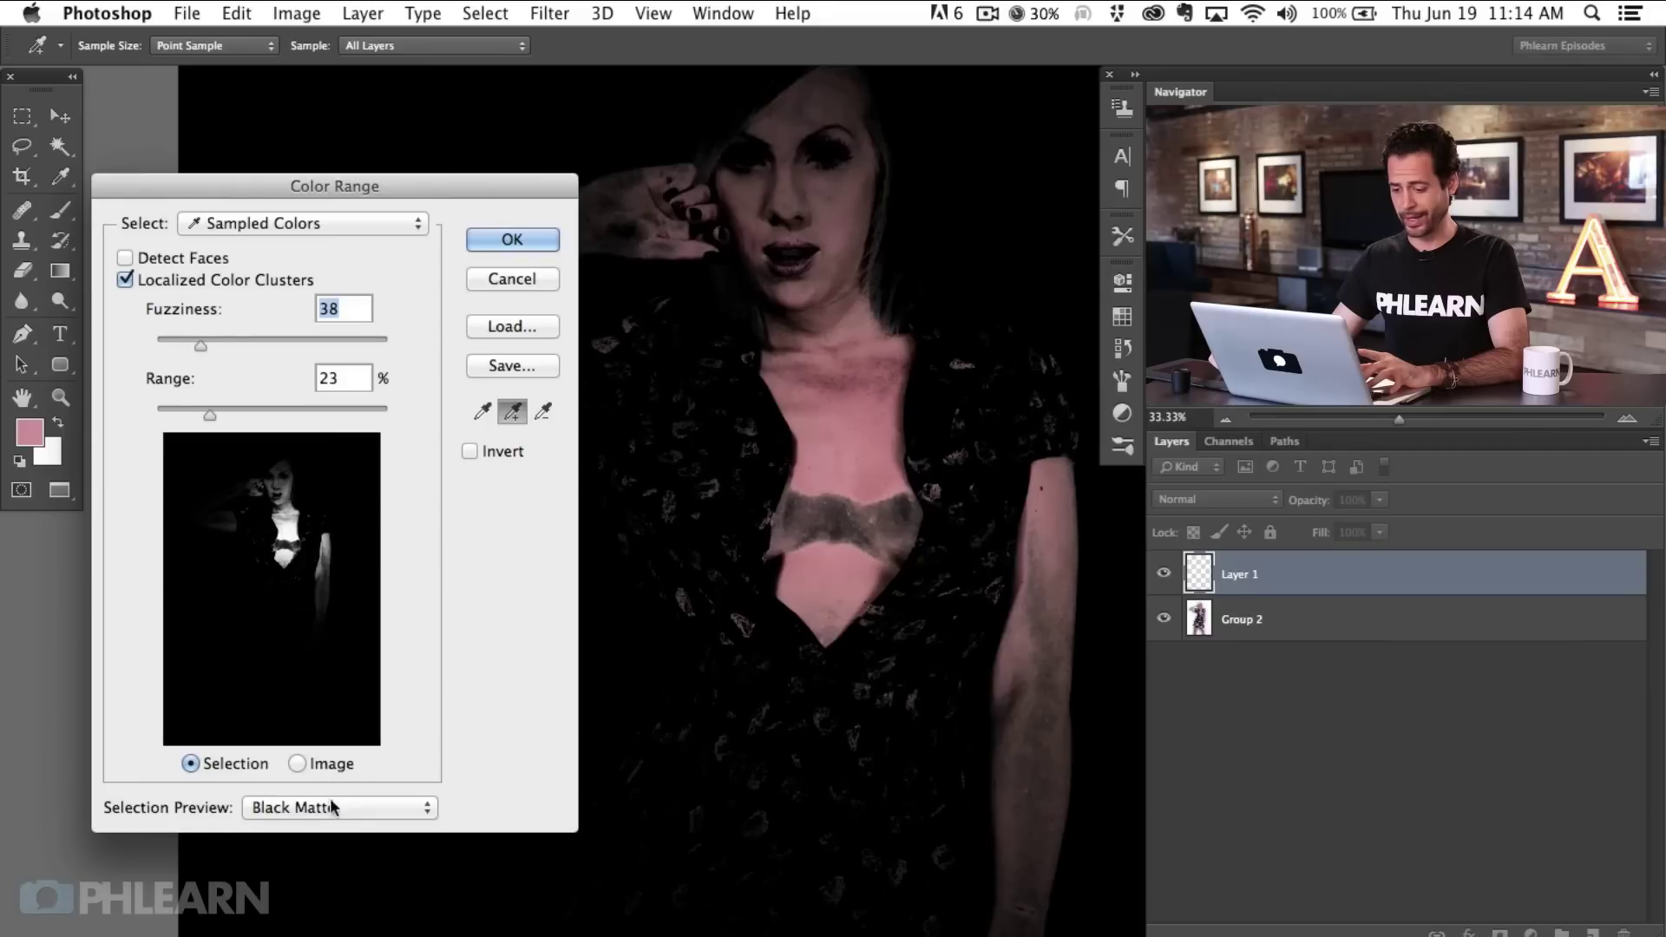
pyautogui.click(330, 798)
pyautogui.click(321, 785)
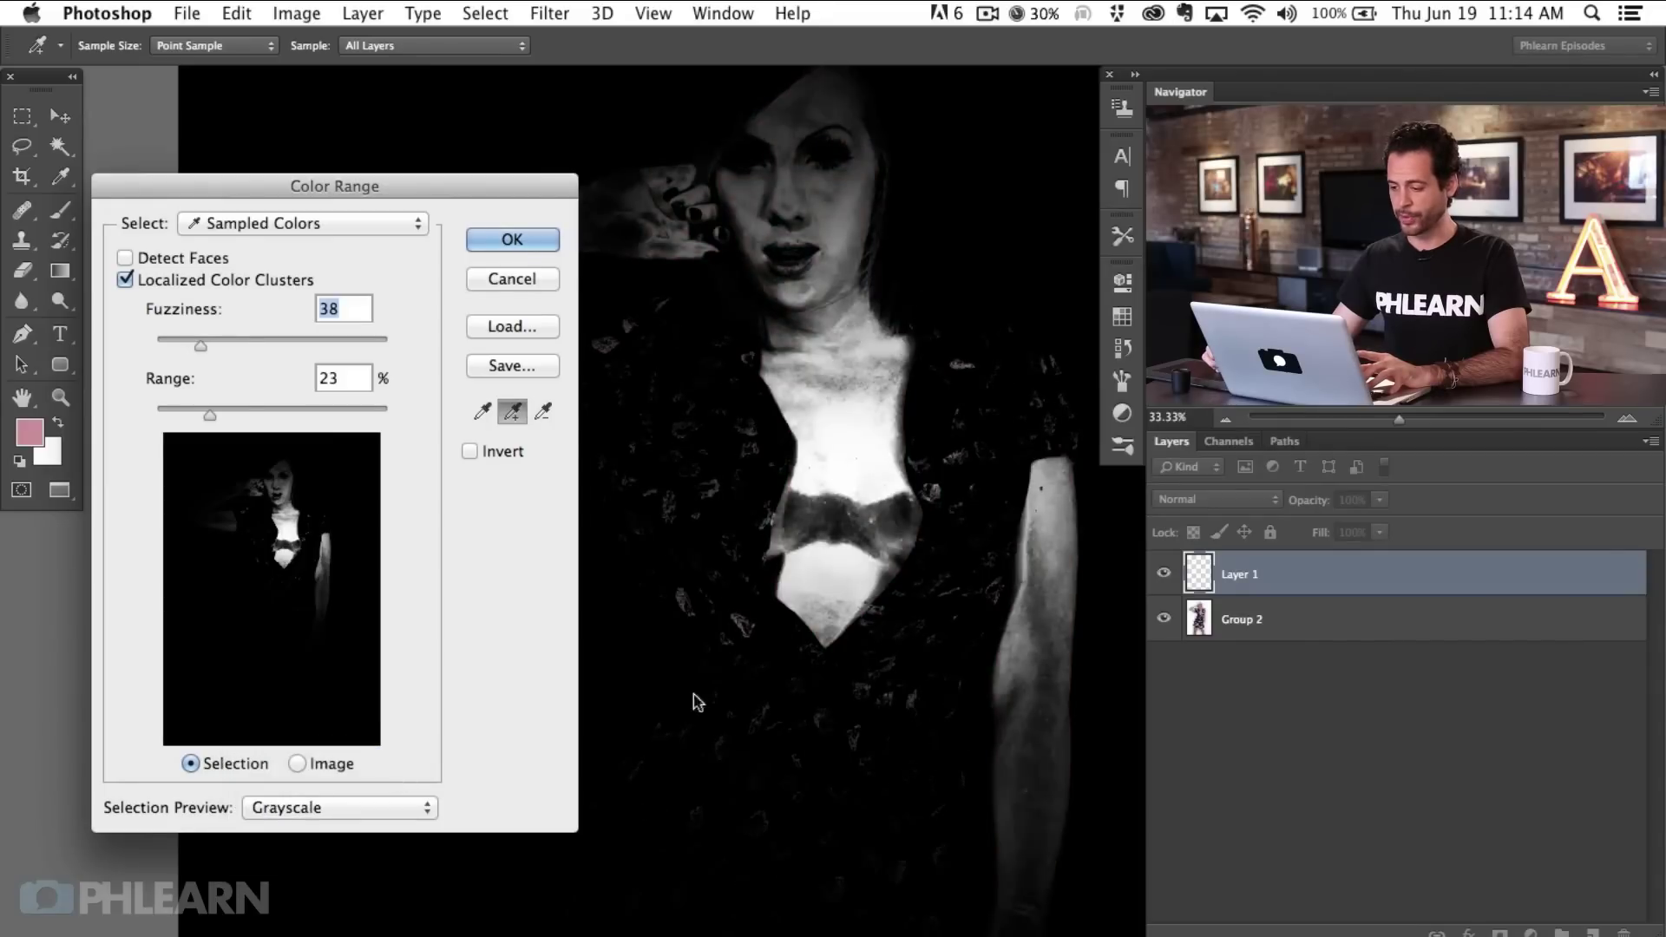
# - Accept the Color Range settings to load the red skin as a selection, and activate the Brush tool
pyautogui.click(512, 241)
pyautogui.press('b')
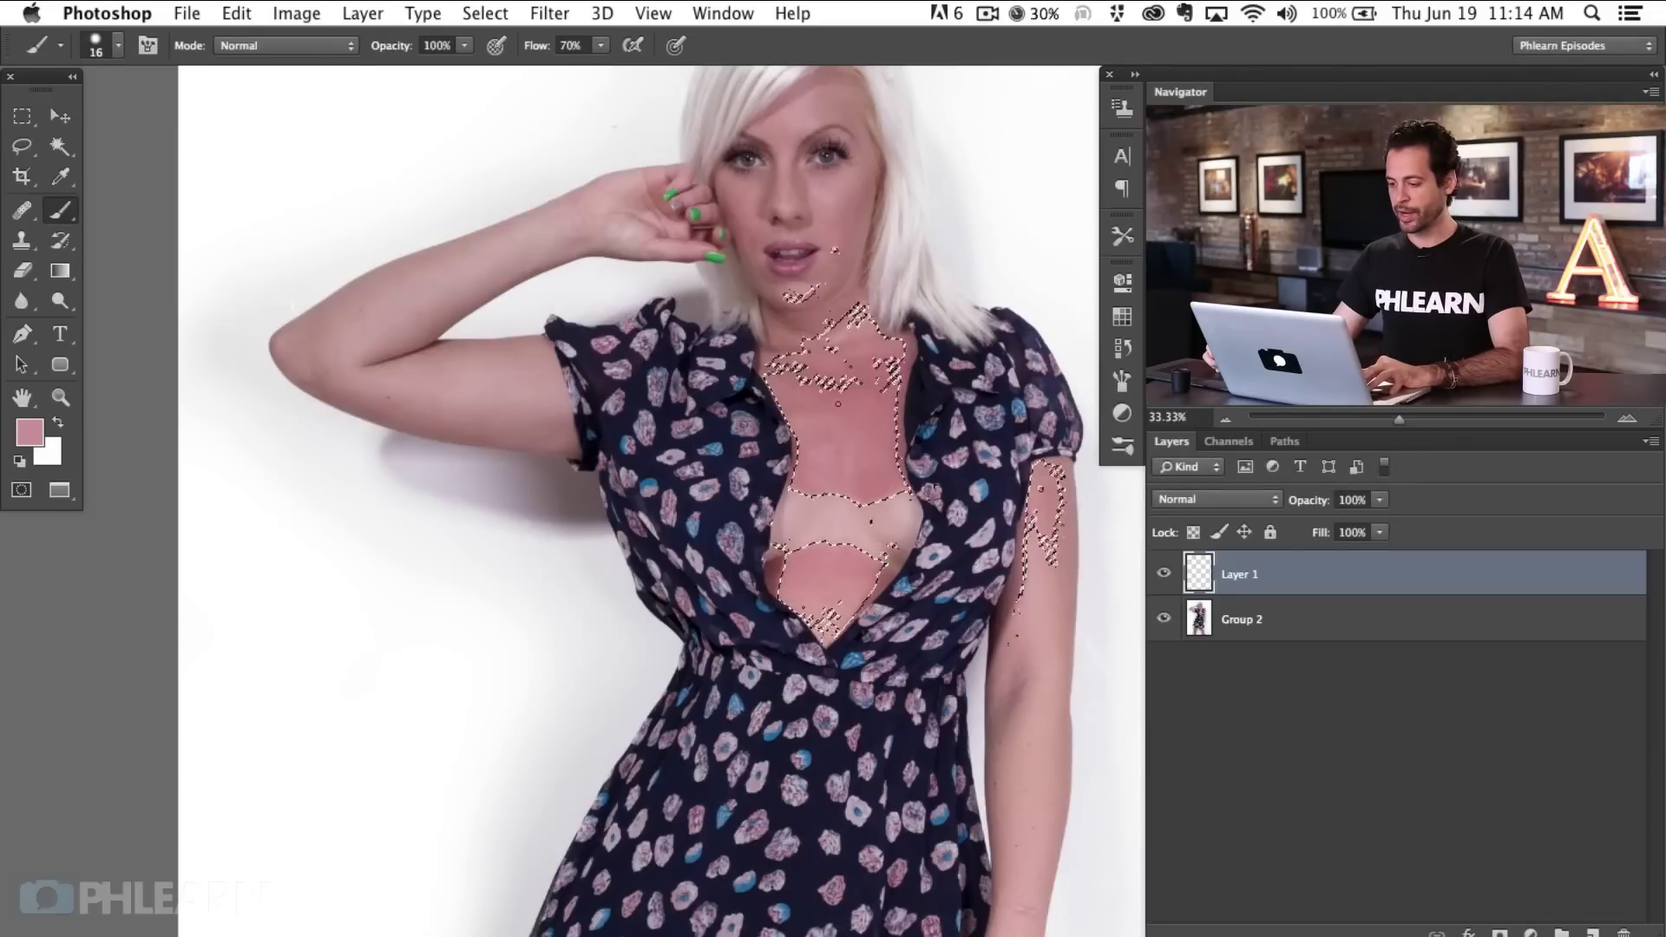
# - Add a Hue/Saturation adjustment layer masked by the active selection of the red skin
pyautogui.press('super+plus')
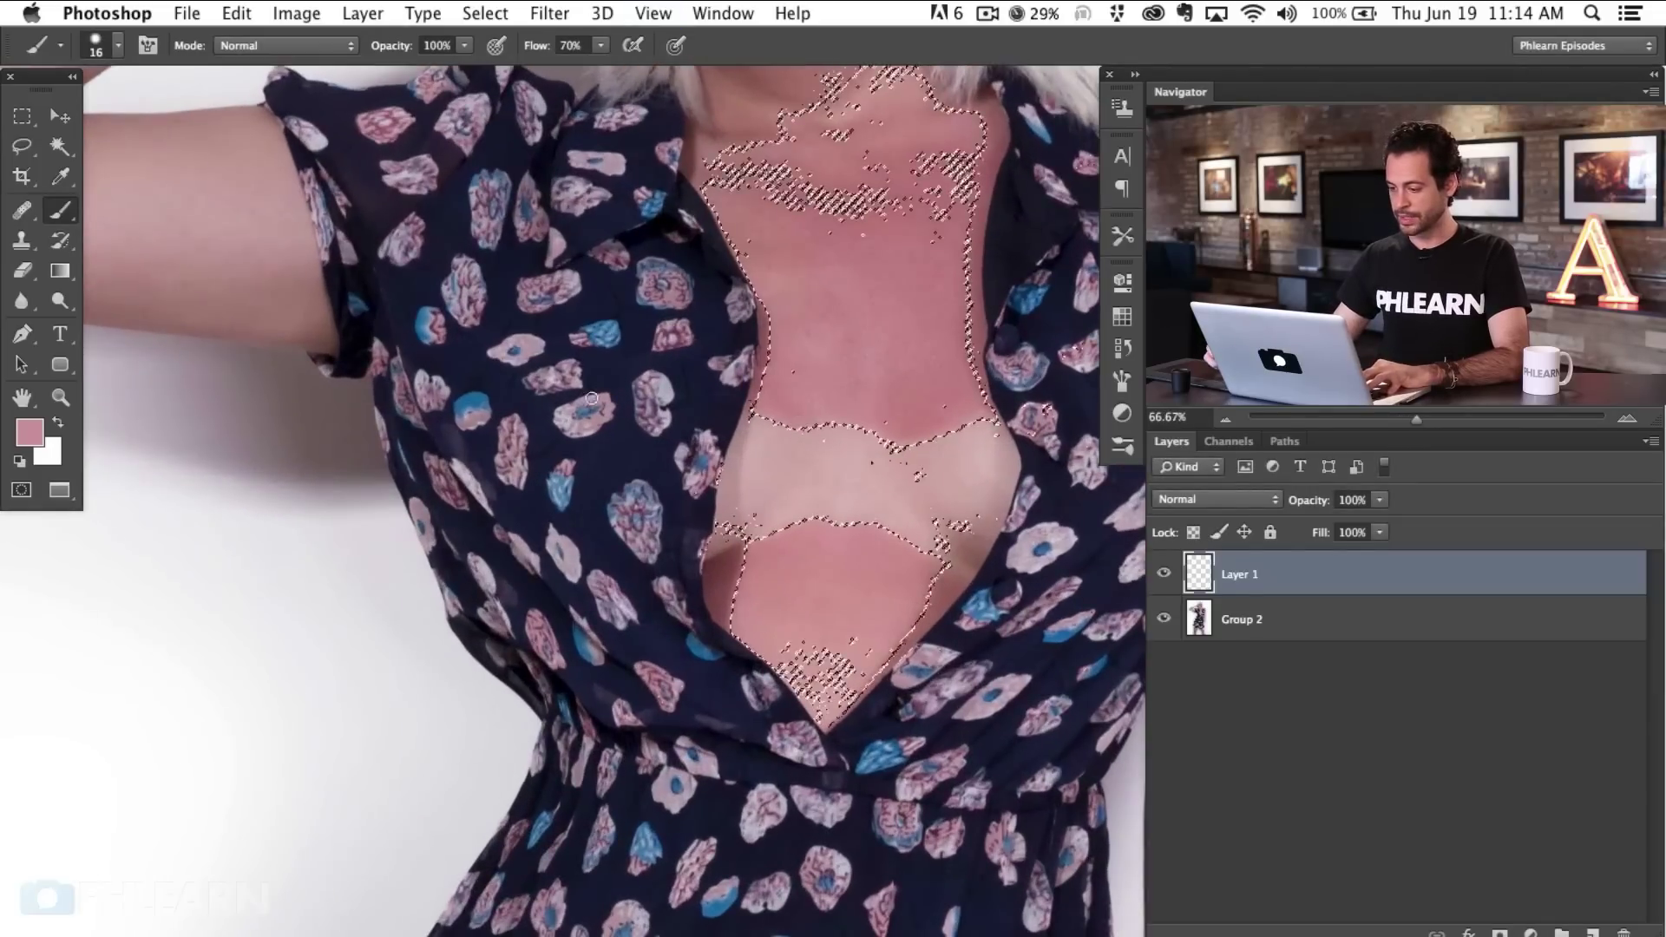
pyautogui.scroll(3, 605, 389)
pyautogui.hscroll(4, 605, 388)
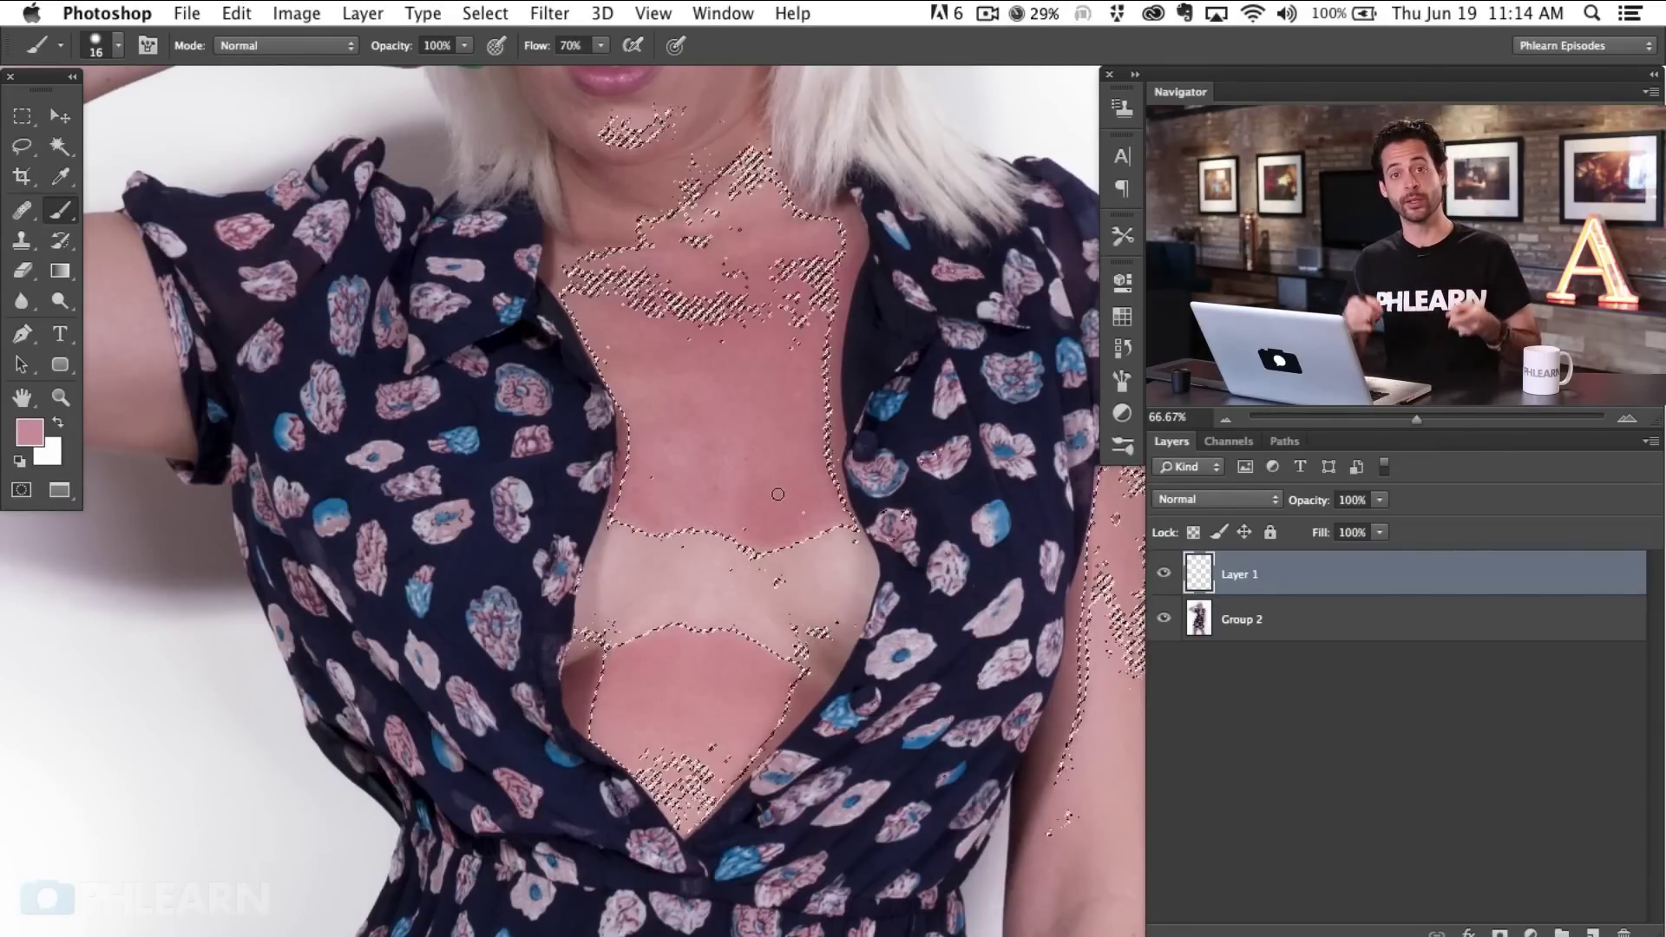
pyautogui.click(1531, 932)
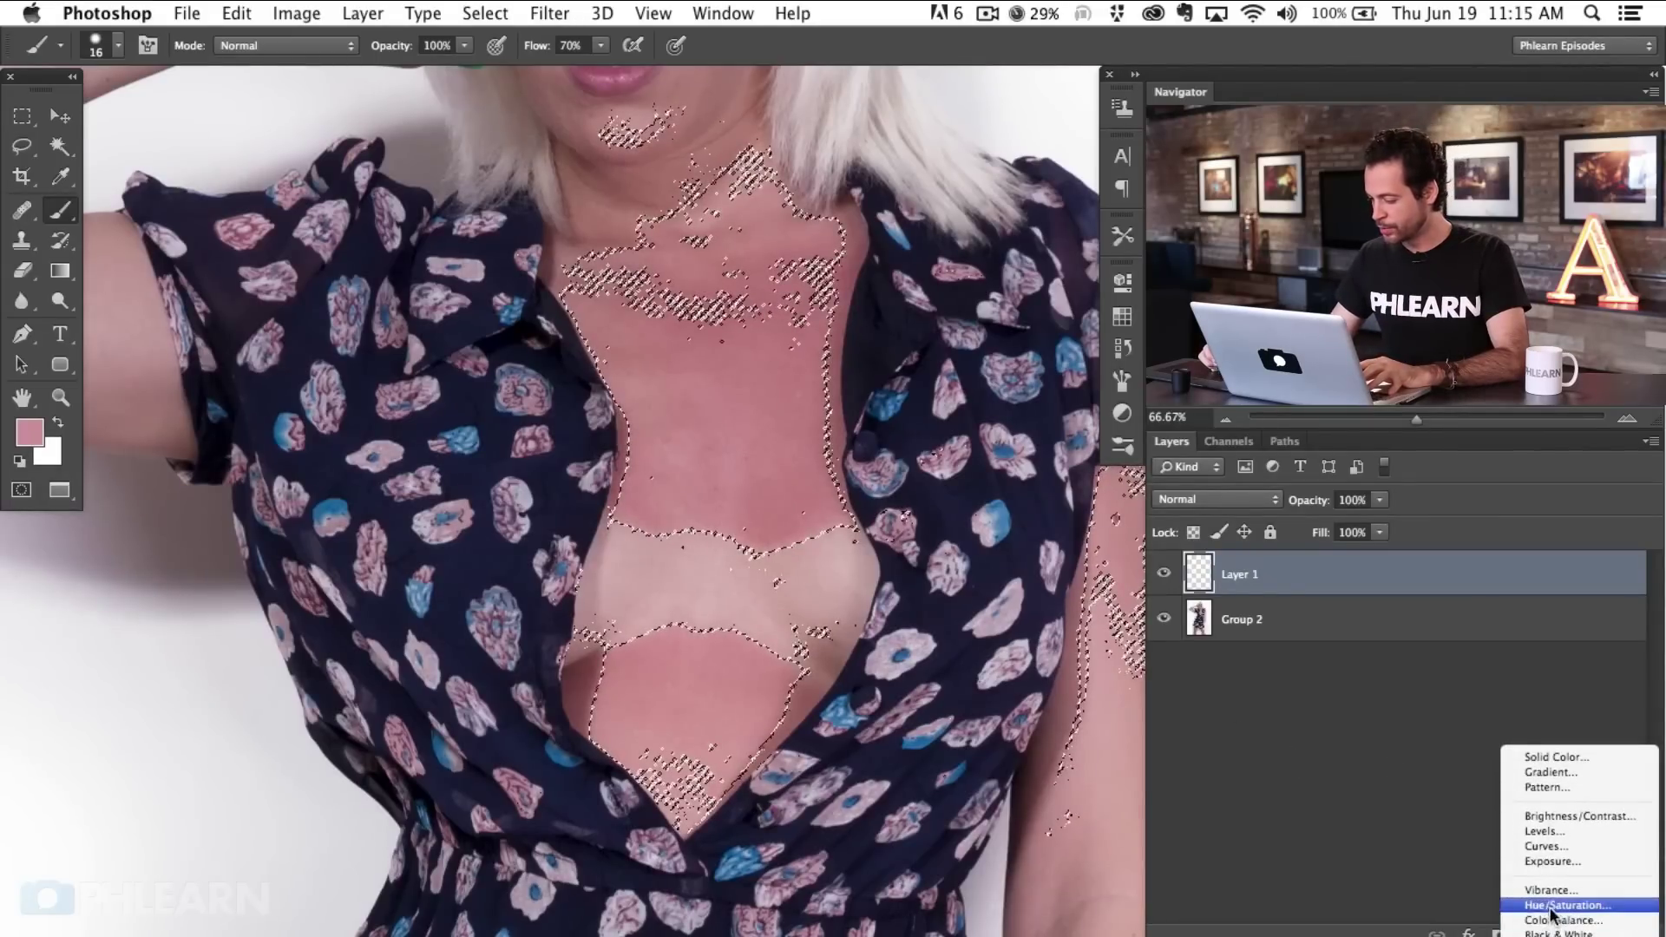
pyautogui.click(1554, 904)
pyautogui.moveTo(646, 642); pyautogui.dragTo(420, 644)
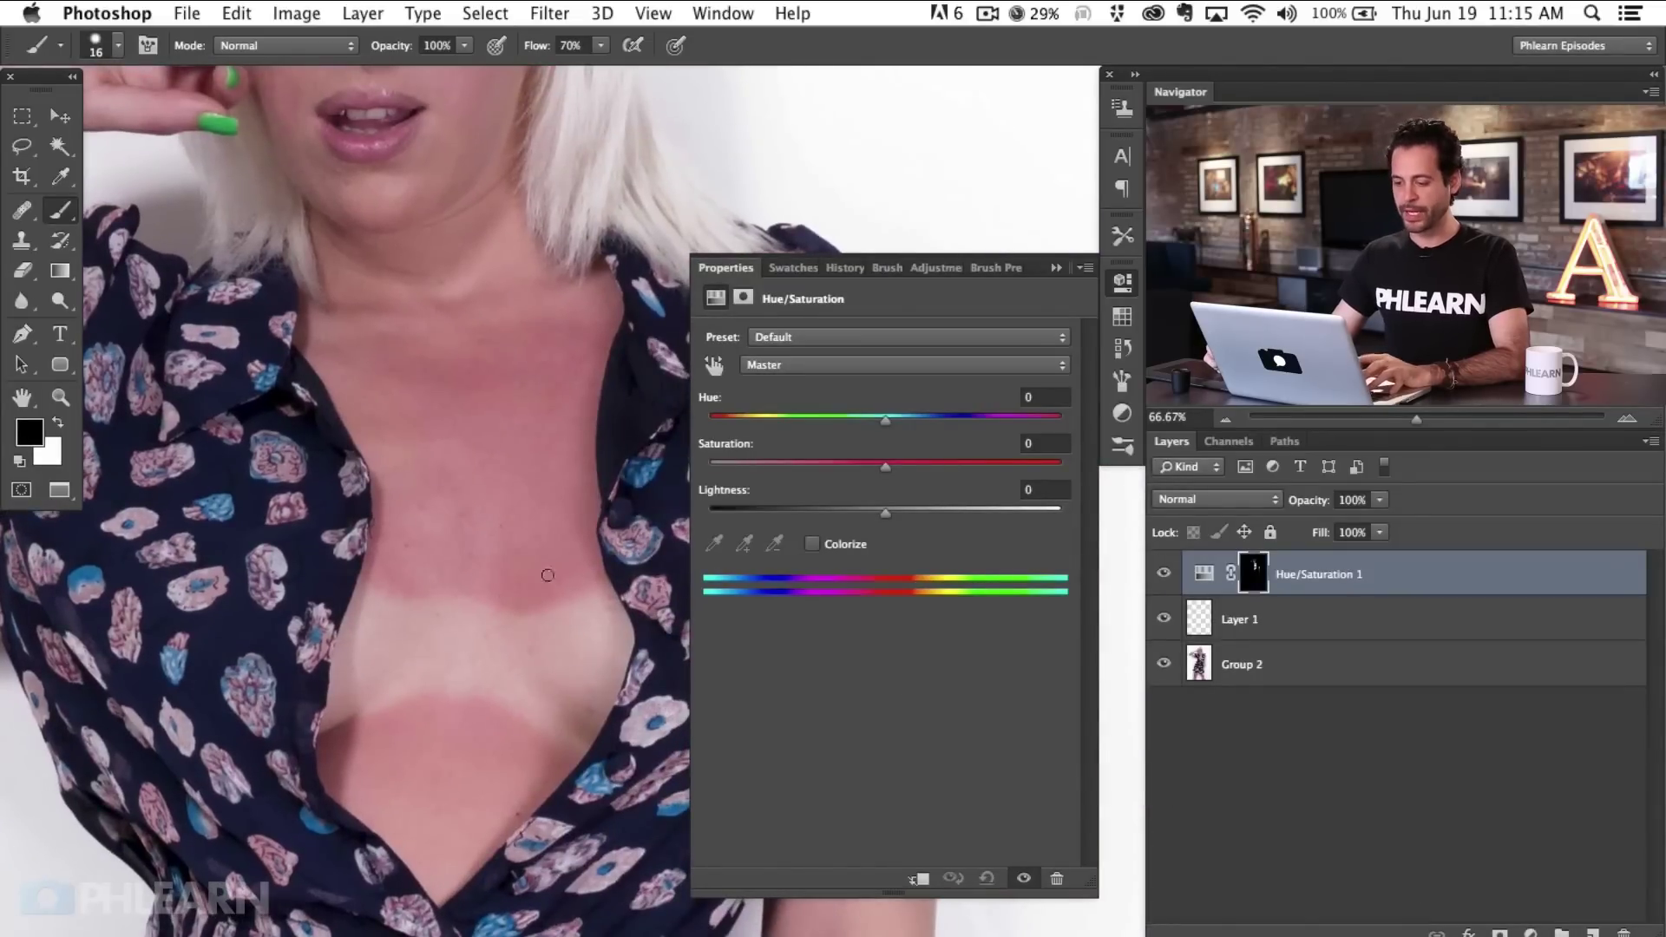
# - View the Hue/Saturation layer's mask on its own, and return to the image with the adjustment's settings open
pyautogui.keyDown('alt'); pyautogui.click(1256, 575); pyautogui.keyUp('alt')
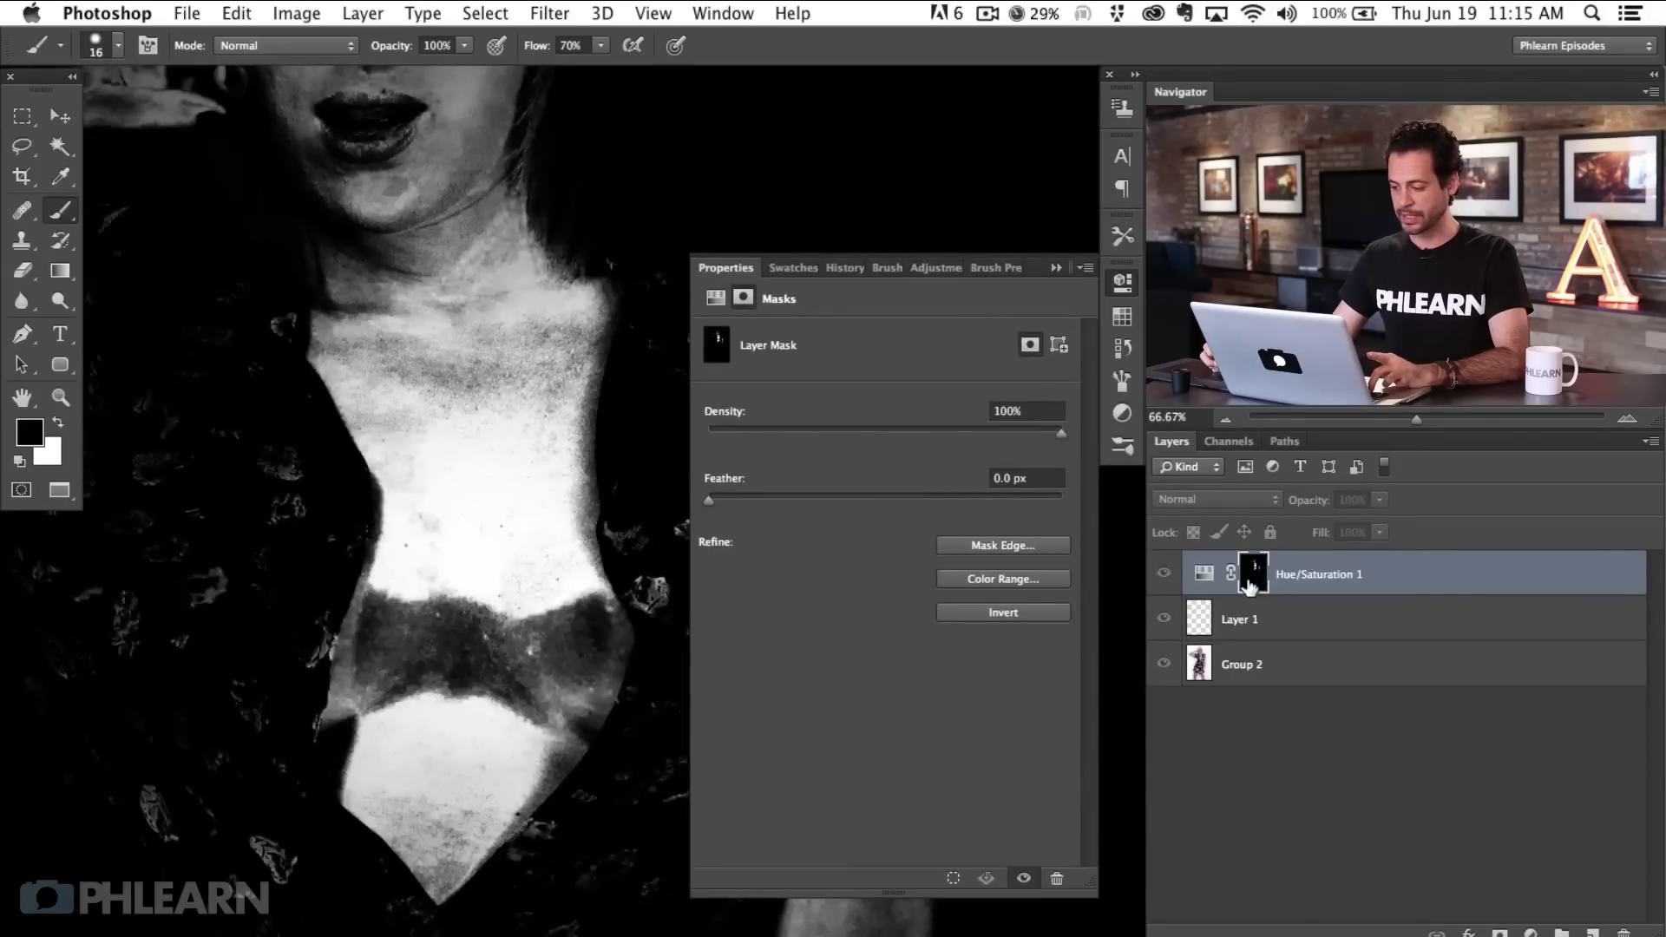
pyautogui.keyDown('alt'); pyautogui.click(1250, 580); pyautogui.keyUp('alt')
pyautogui.click(1201, 576)
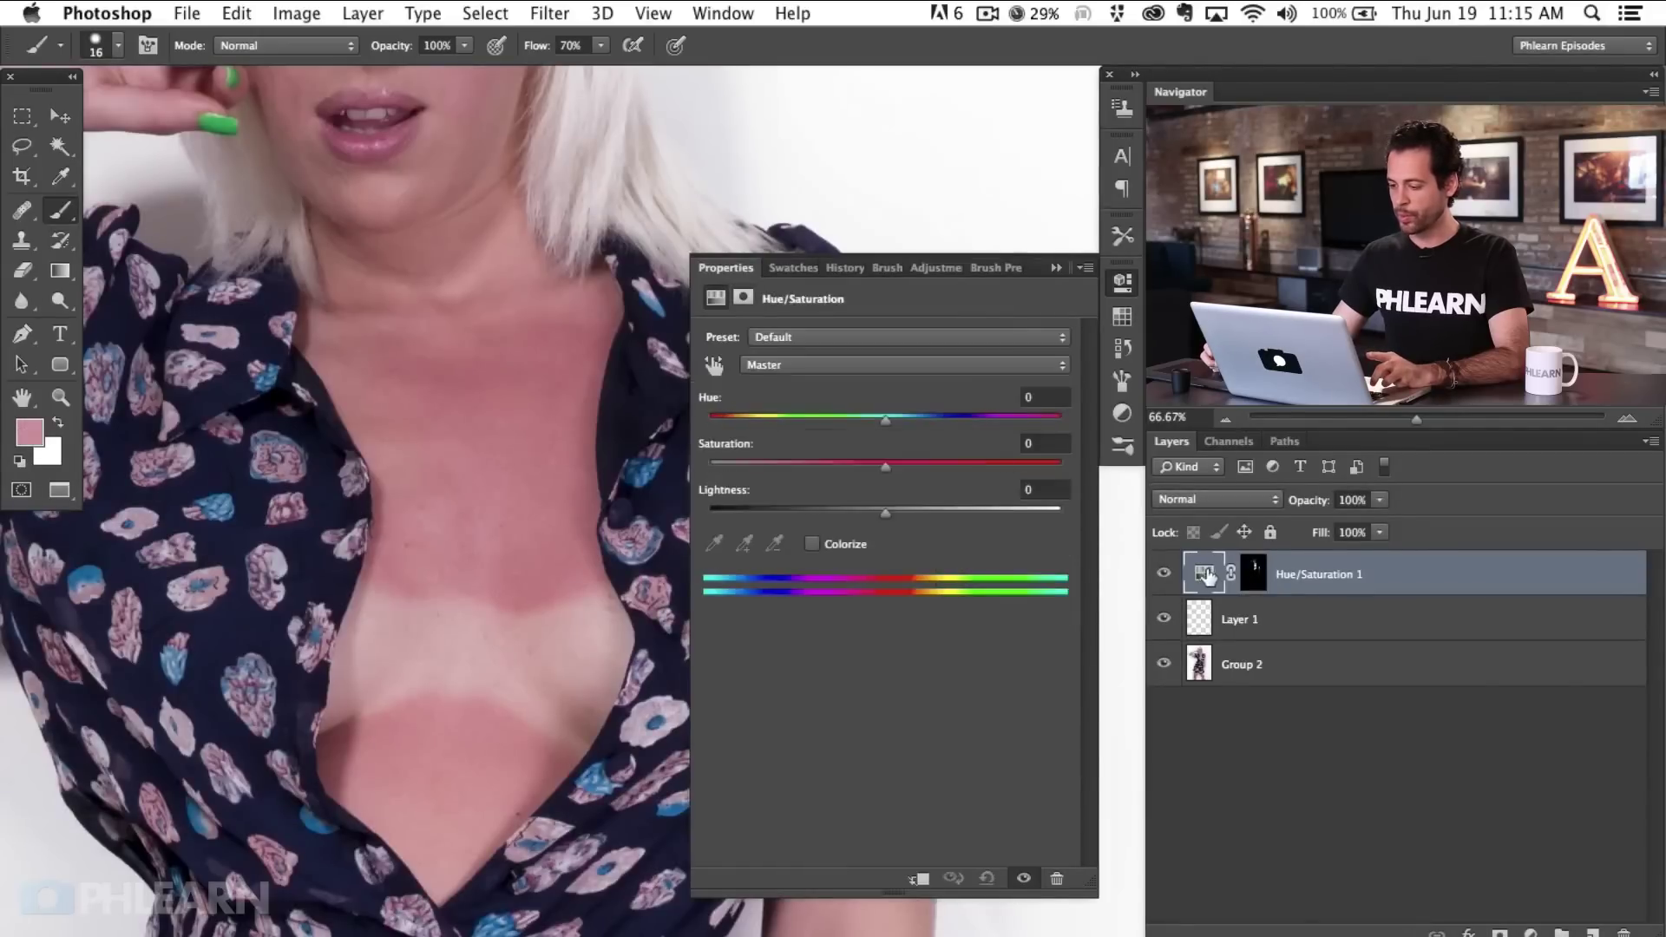
# - Try lightening the red skin with Saturation -11 and Lightness +25 in the Hue/Saturation adjustment
pyautogui.click(904, 517)
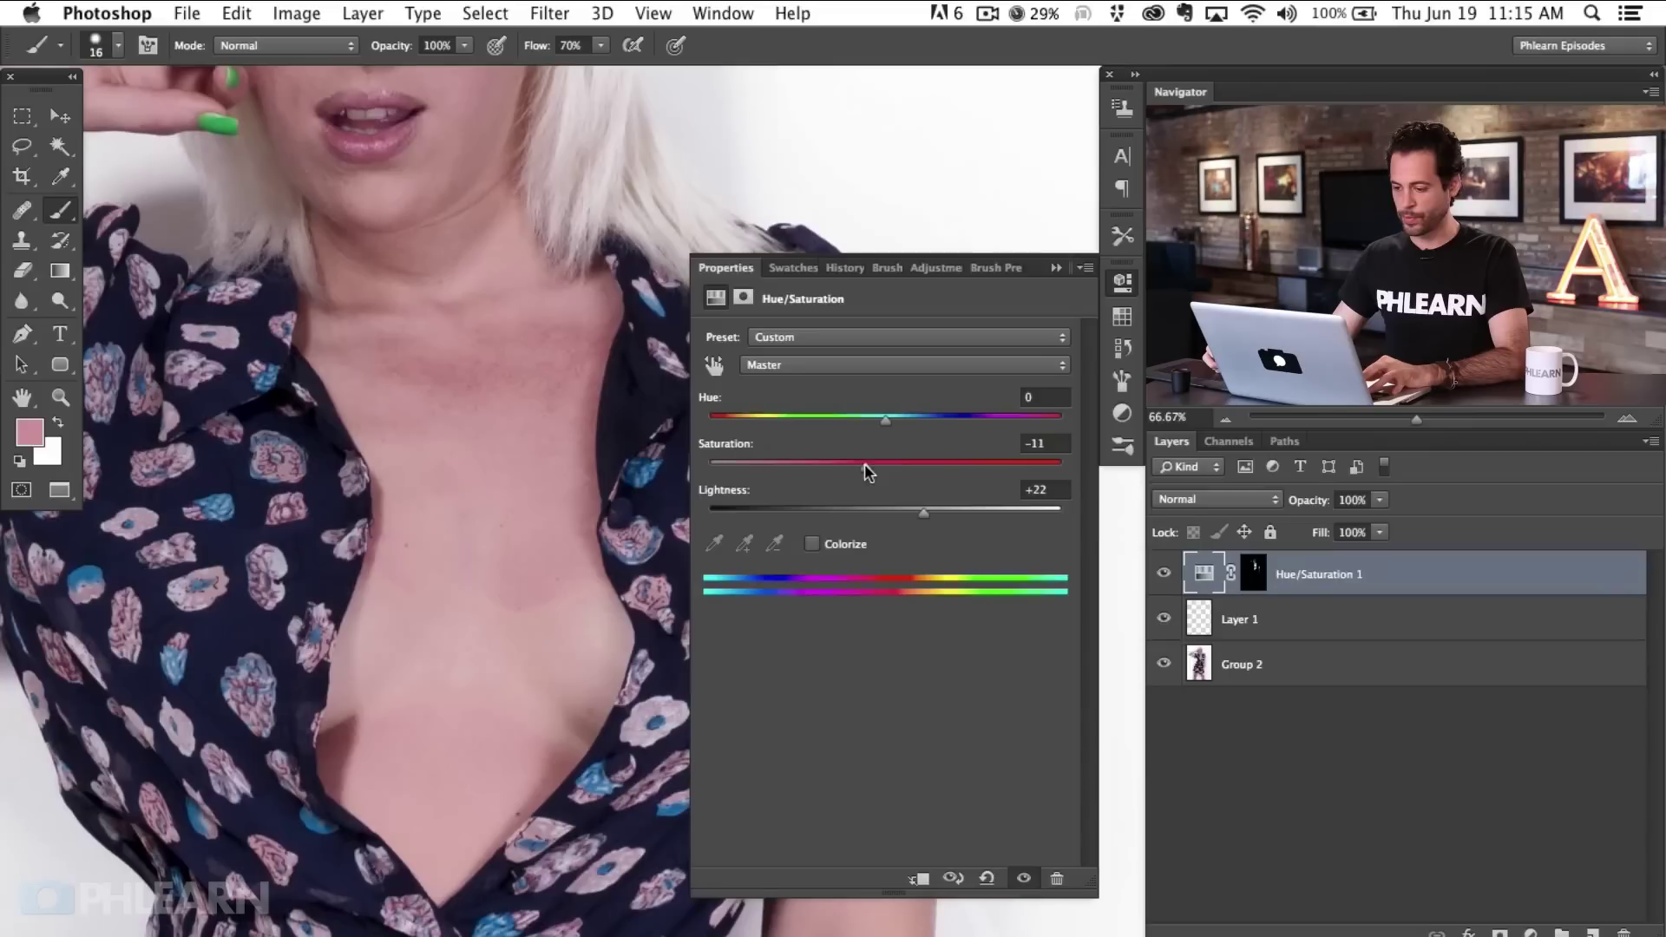
pyautogui.click(920, 510)
pyautogui.moveTo(921, 509); pyautogui.dragTo(931, 511)
pyautogui.moveTo(496, 615); pyautogui.dragTo(512, 614)
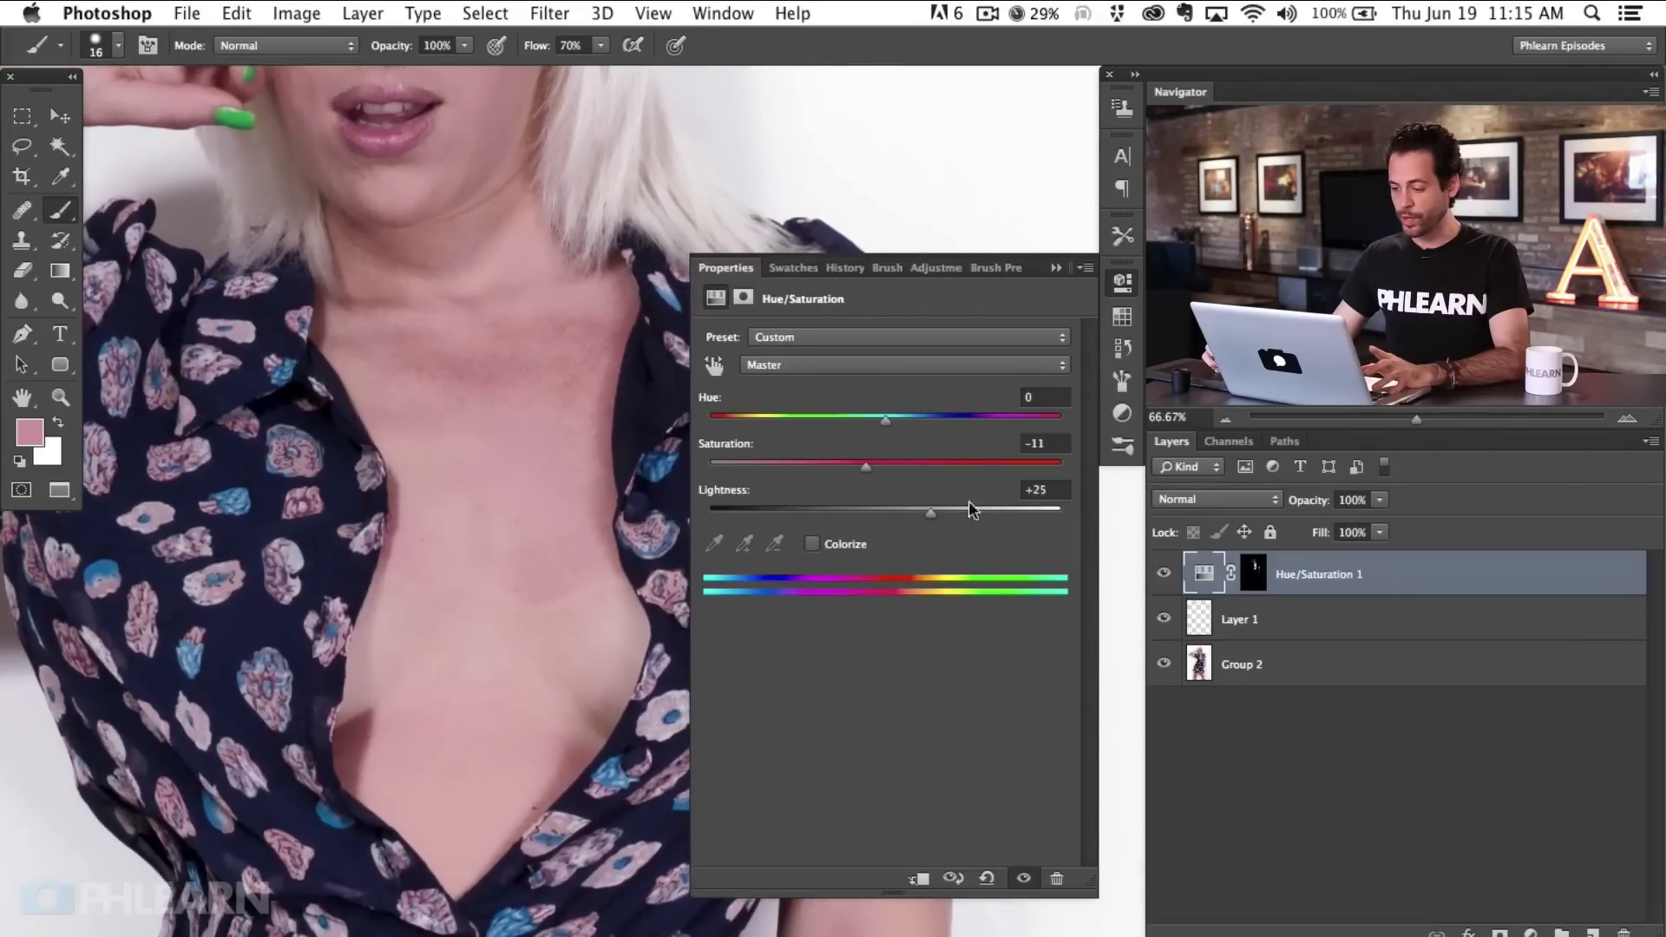
# - Enable Colorize on the Hue/Saturation adjustment and set its Hue to 21
pyautogui.click(813, 544)
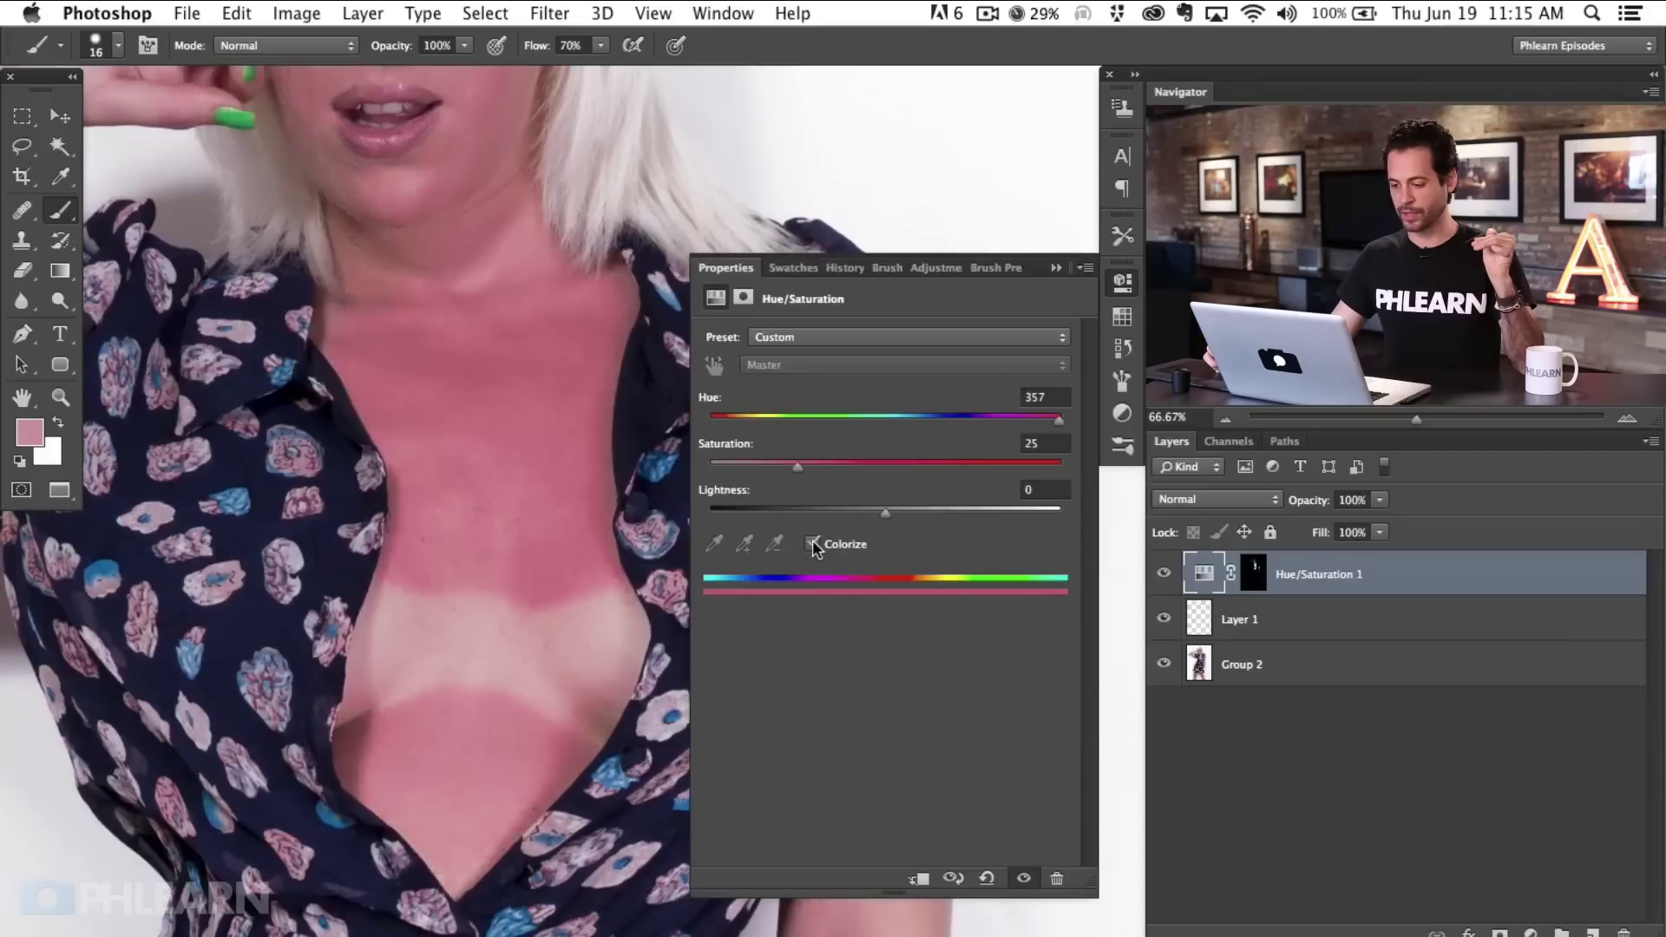
pyautogui.click(851, 419)
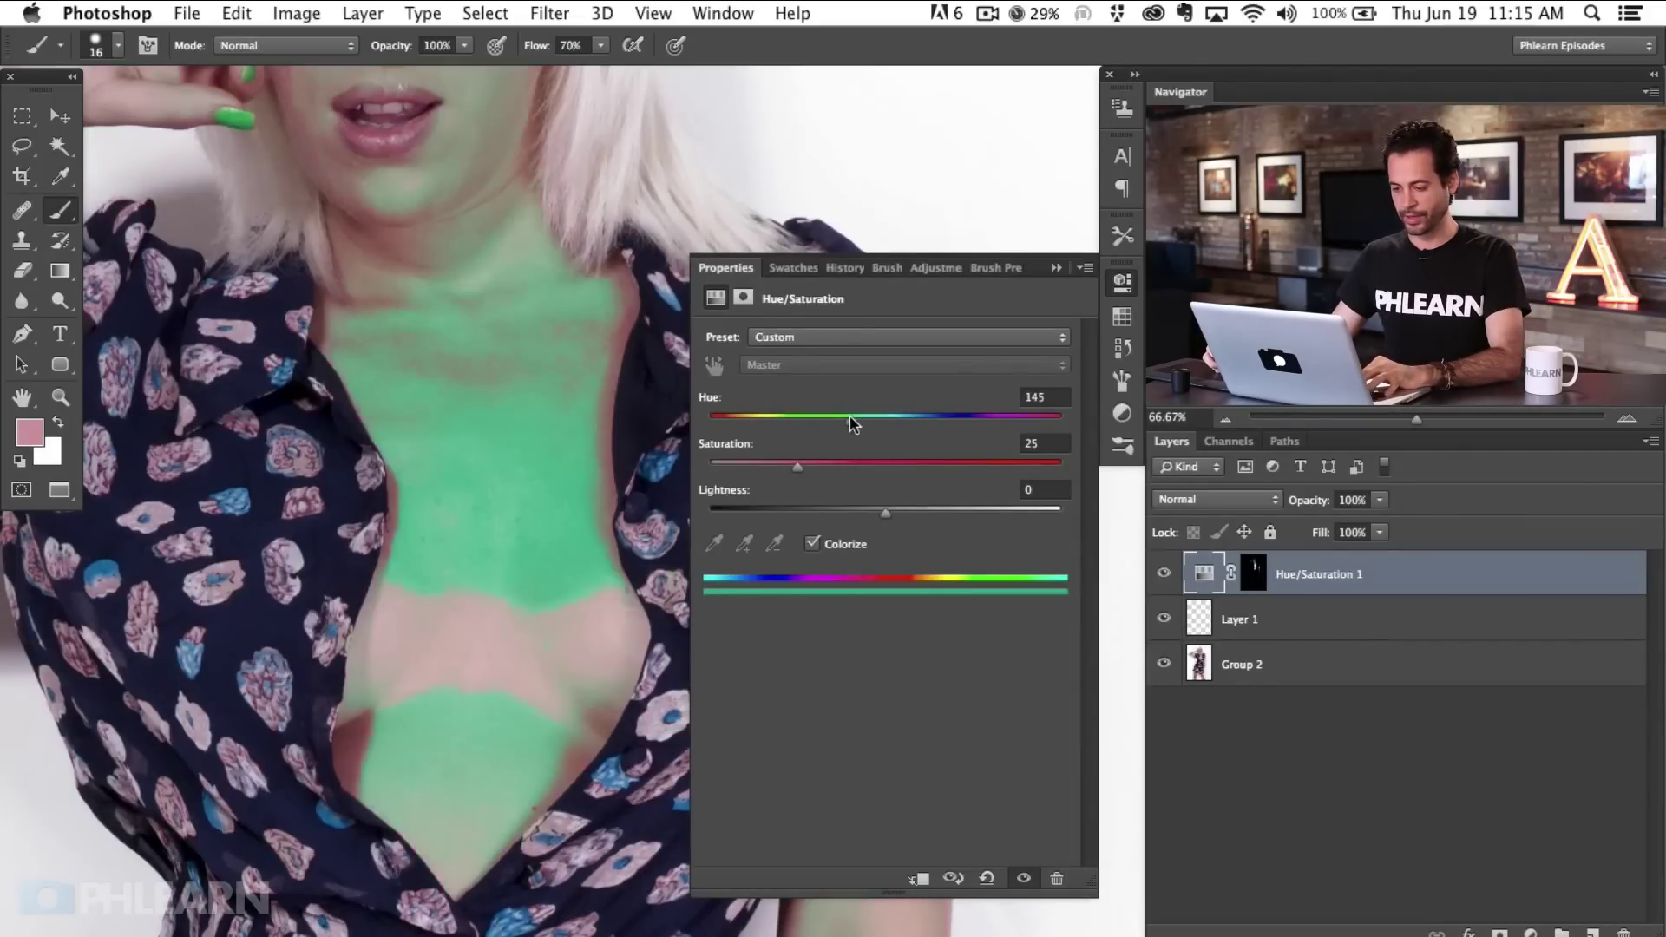
pyautogui.click(729, 422)
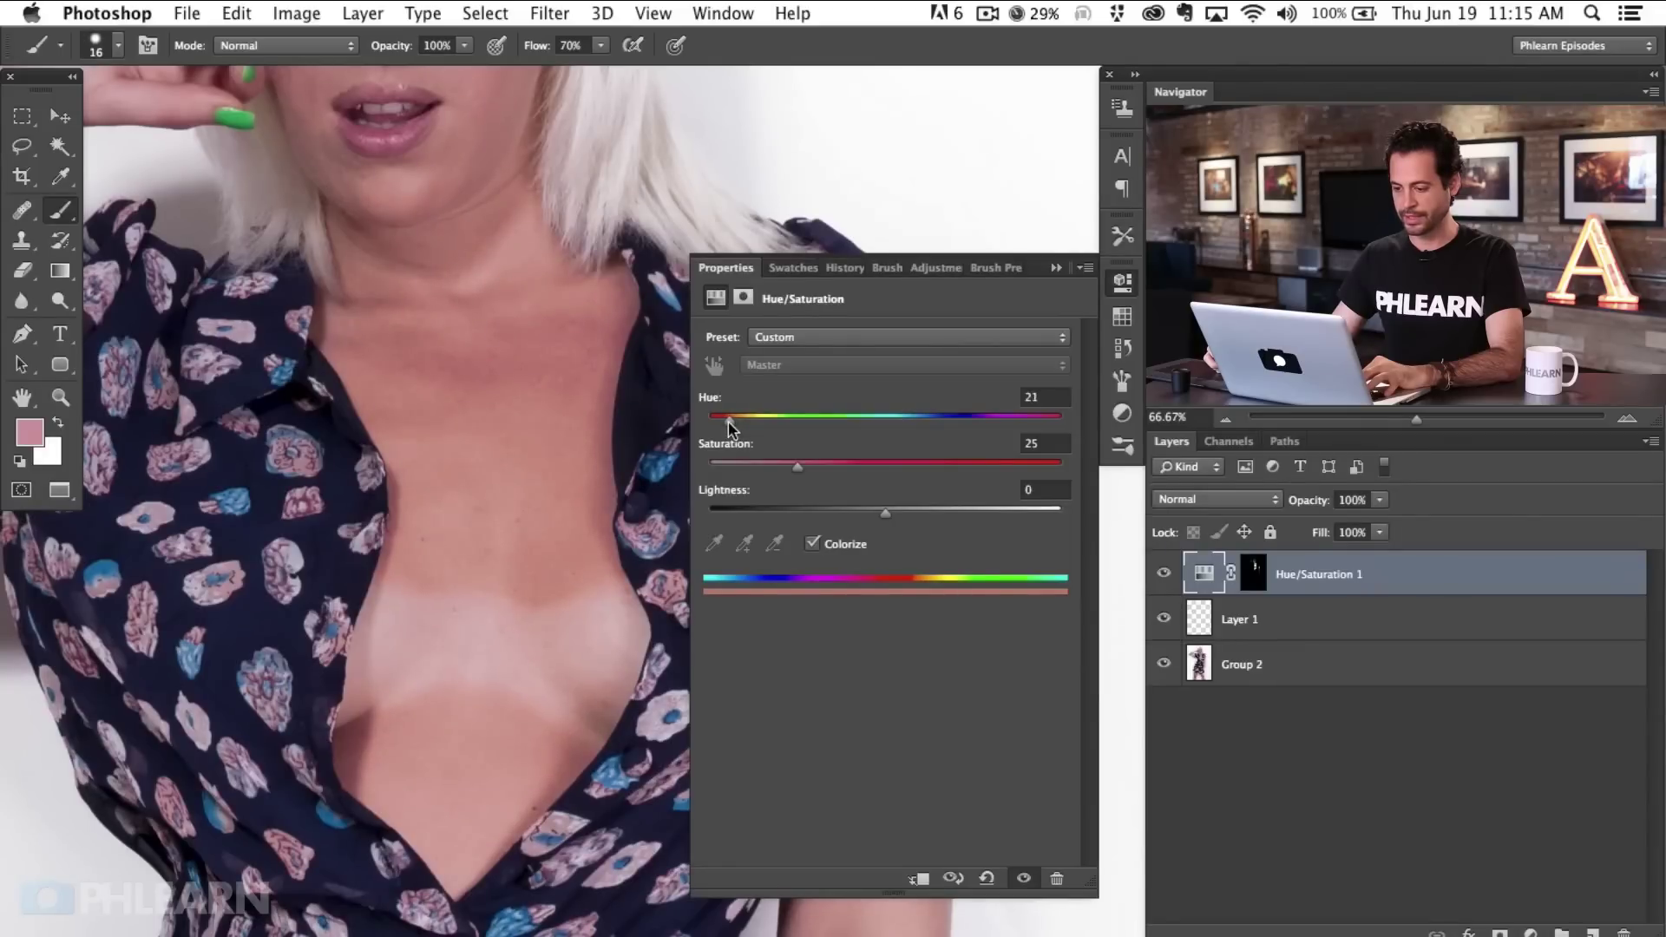
pyautogui.moveTo(569, 506); pyautogui.dragTo(540, 538)
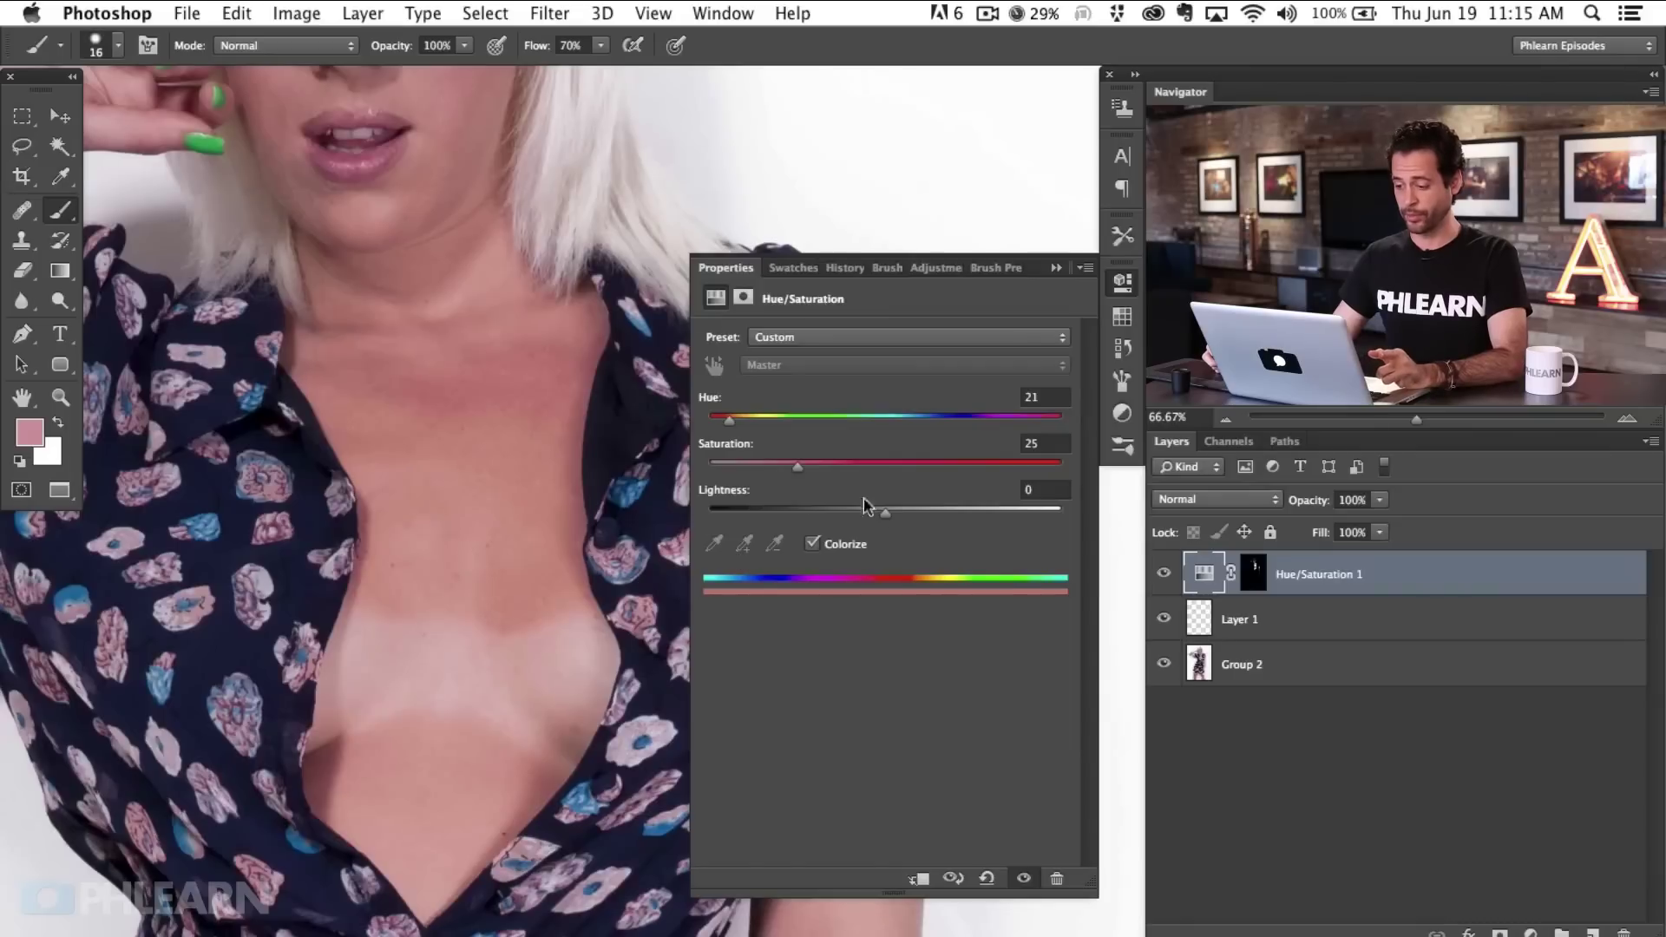
# - Set the colorized adjustment's Saturation to 17 and Lightness to +17, and collapse its settings
pyautogui.moveTo(894, 511); pyautogui.dragTo(899, 512)
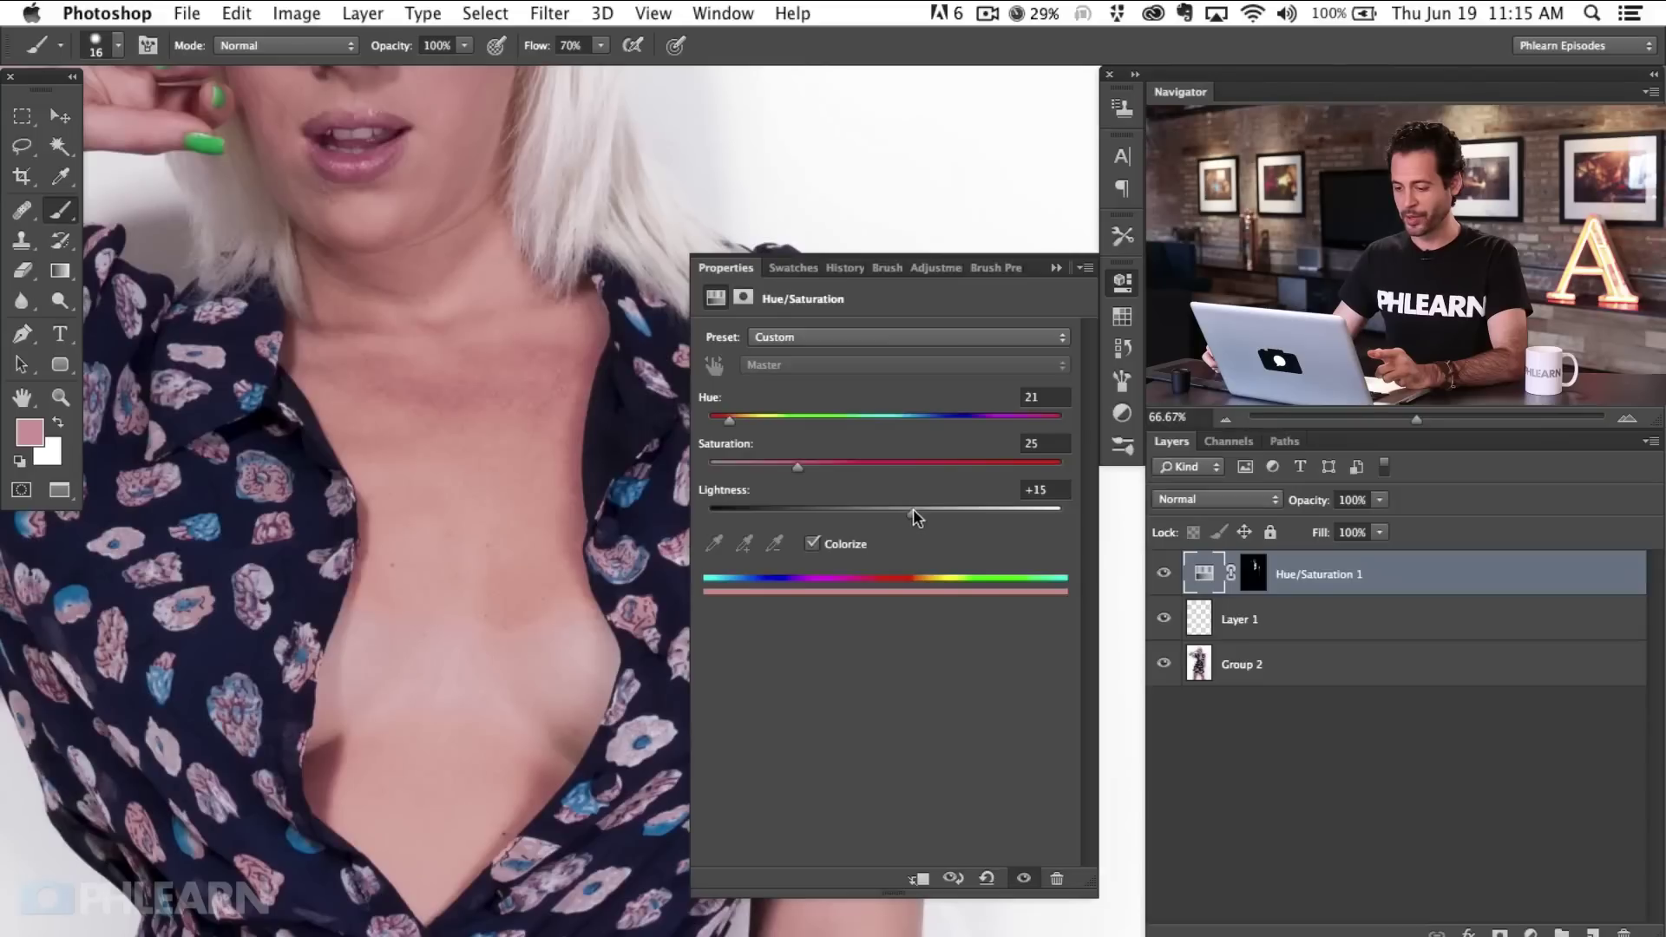
pyautogui.moveTo(787, 462); pyautogui.dragTo(783, 463)
pyautogui.moveTo(781, 461); pyautogui.dragTo(773, 465)
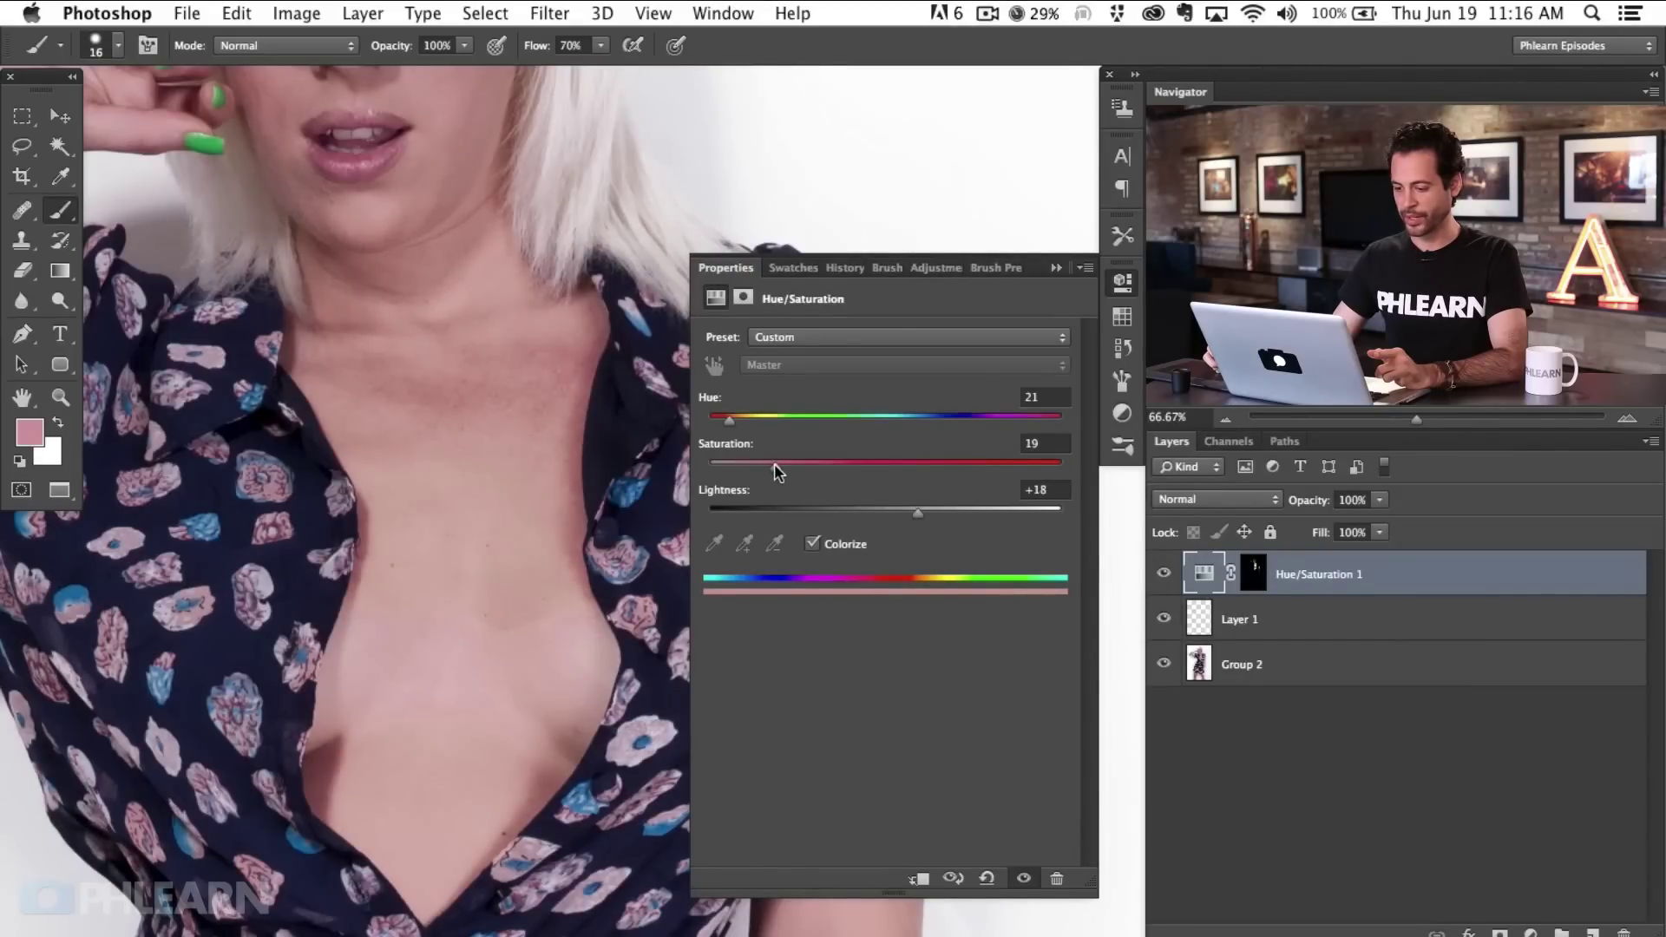
pyautogui.moveTo(589, 772); pyautogui.dragTo(607, 545)
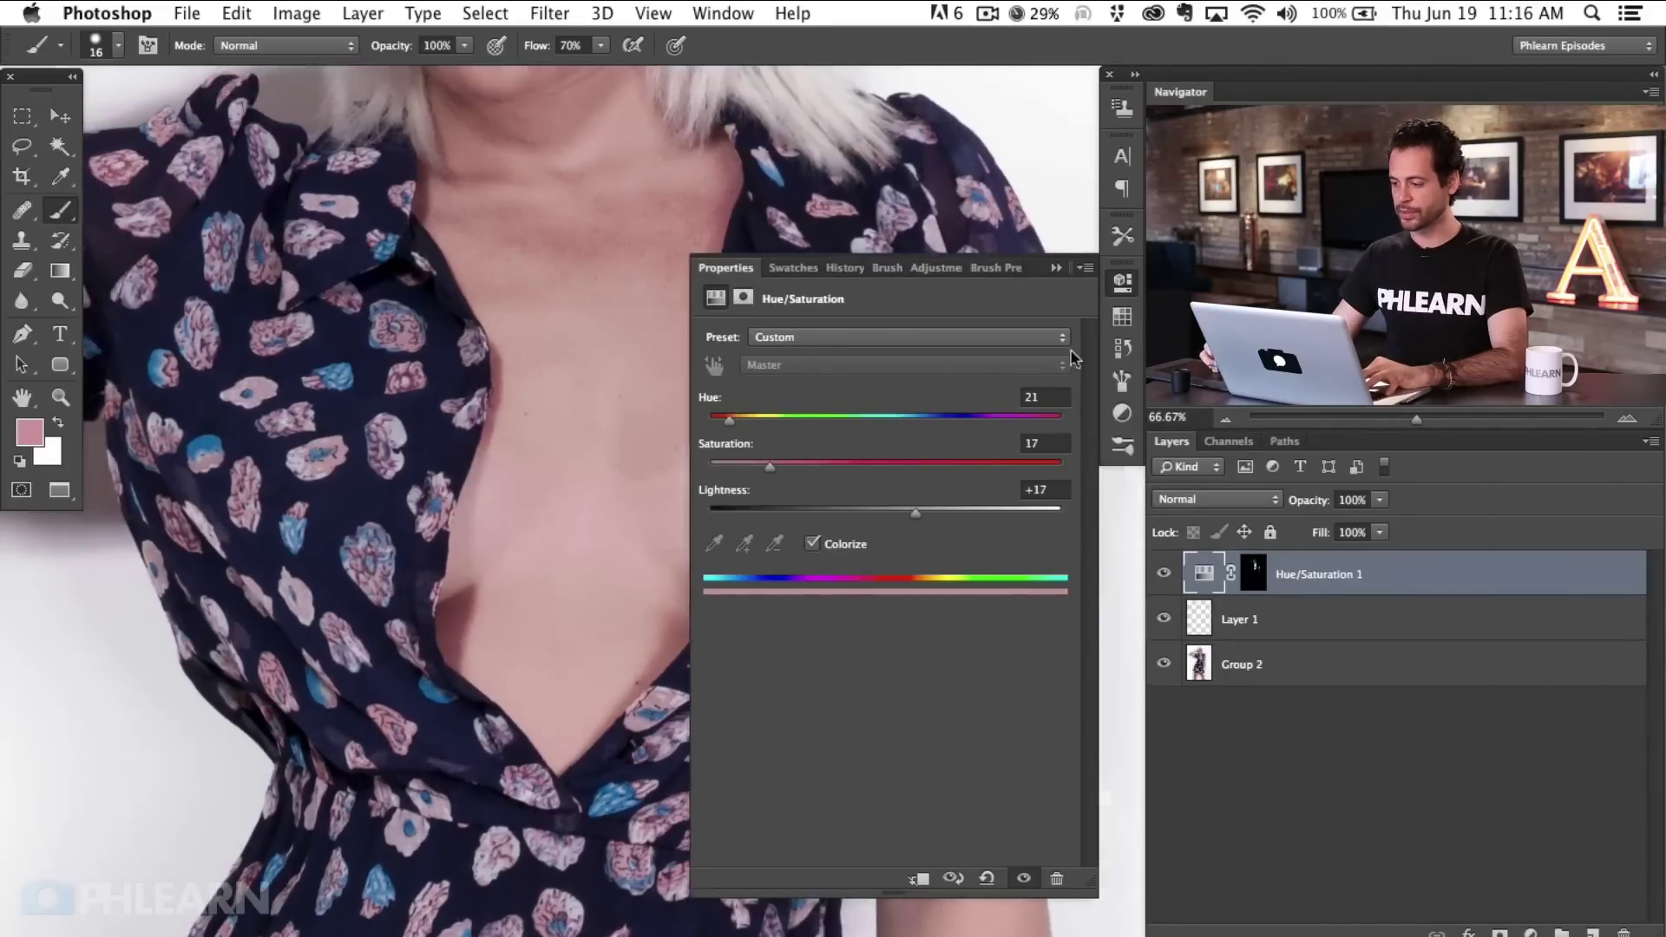
pyautogui.click(1122, 291)
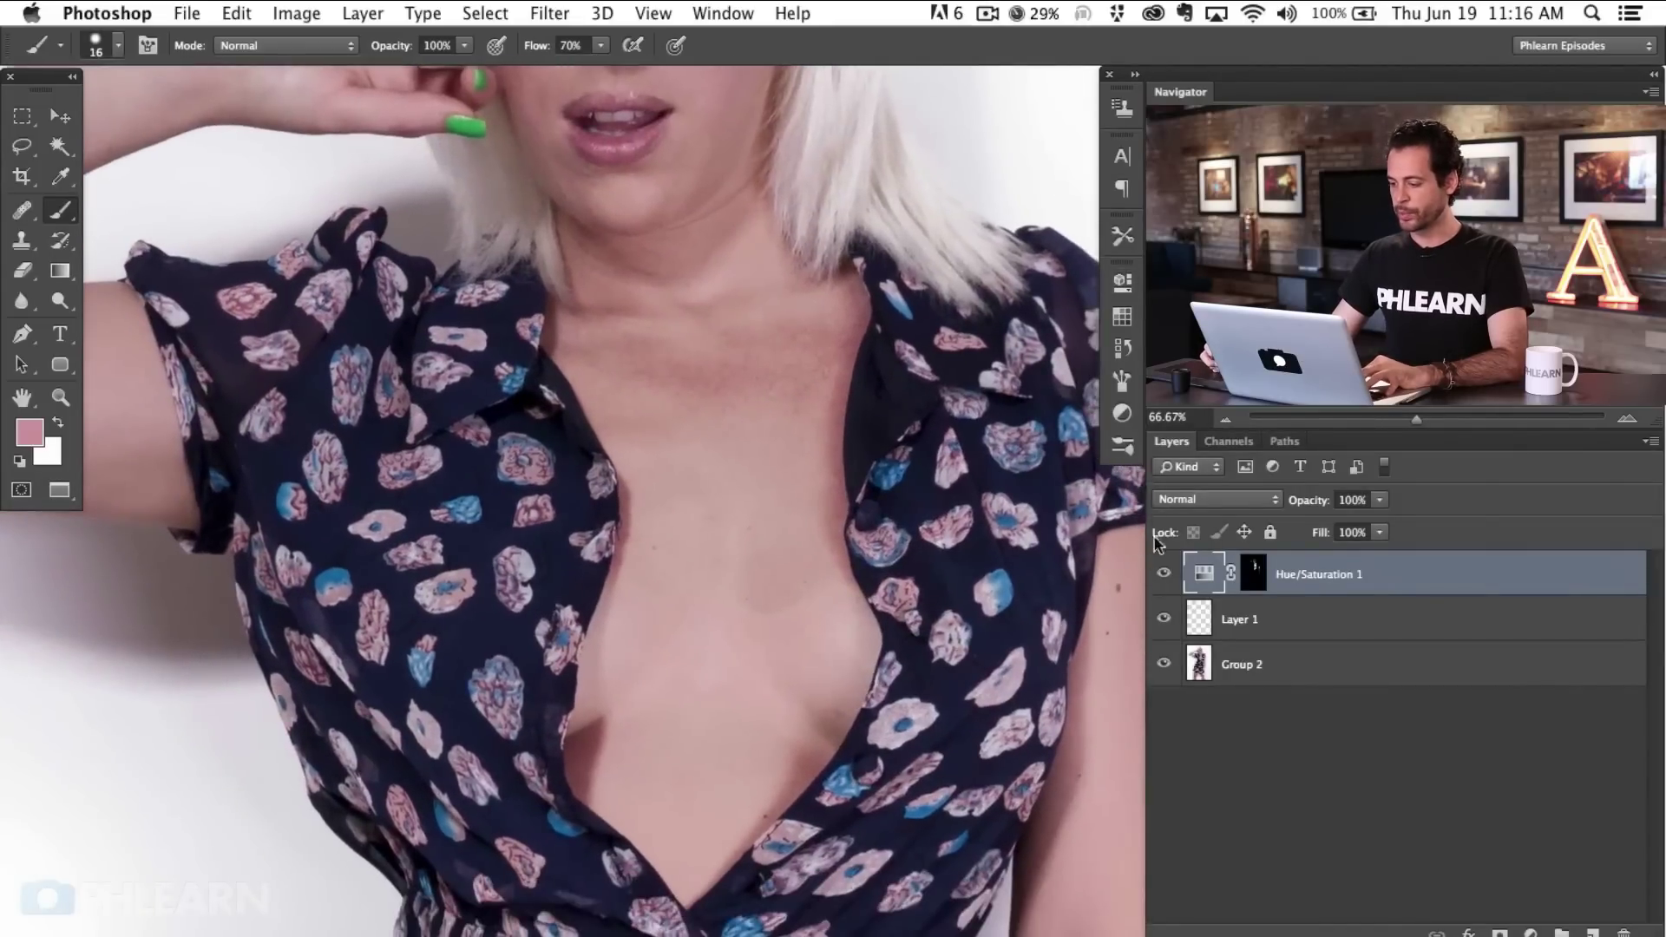
# - Switch the Hue/Saturation layer off and on to compare the corrected chest with the original, up close and zoomed out
pyautogui.click(1163, 571)
pyautogui.doubleClick(1164, 572)
pyautogui.click(1163, 572)
pyautogui.click(1163, 572)
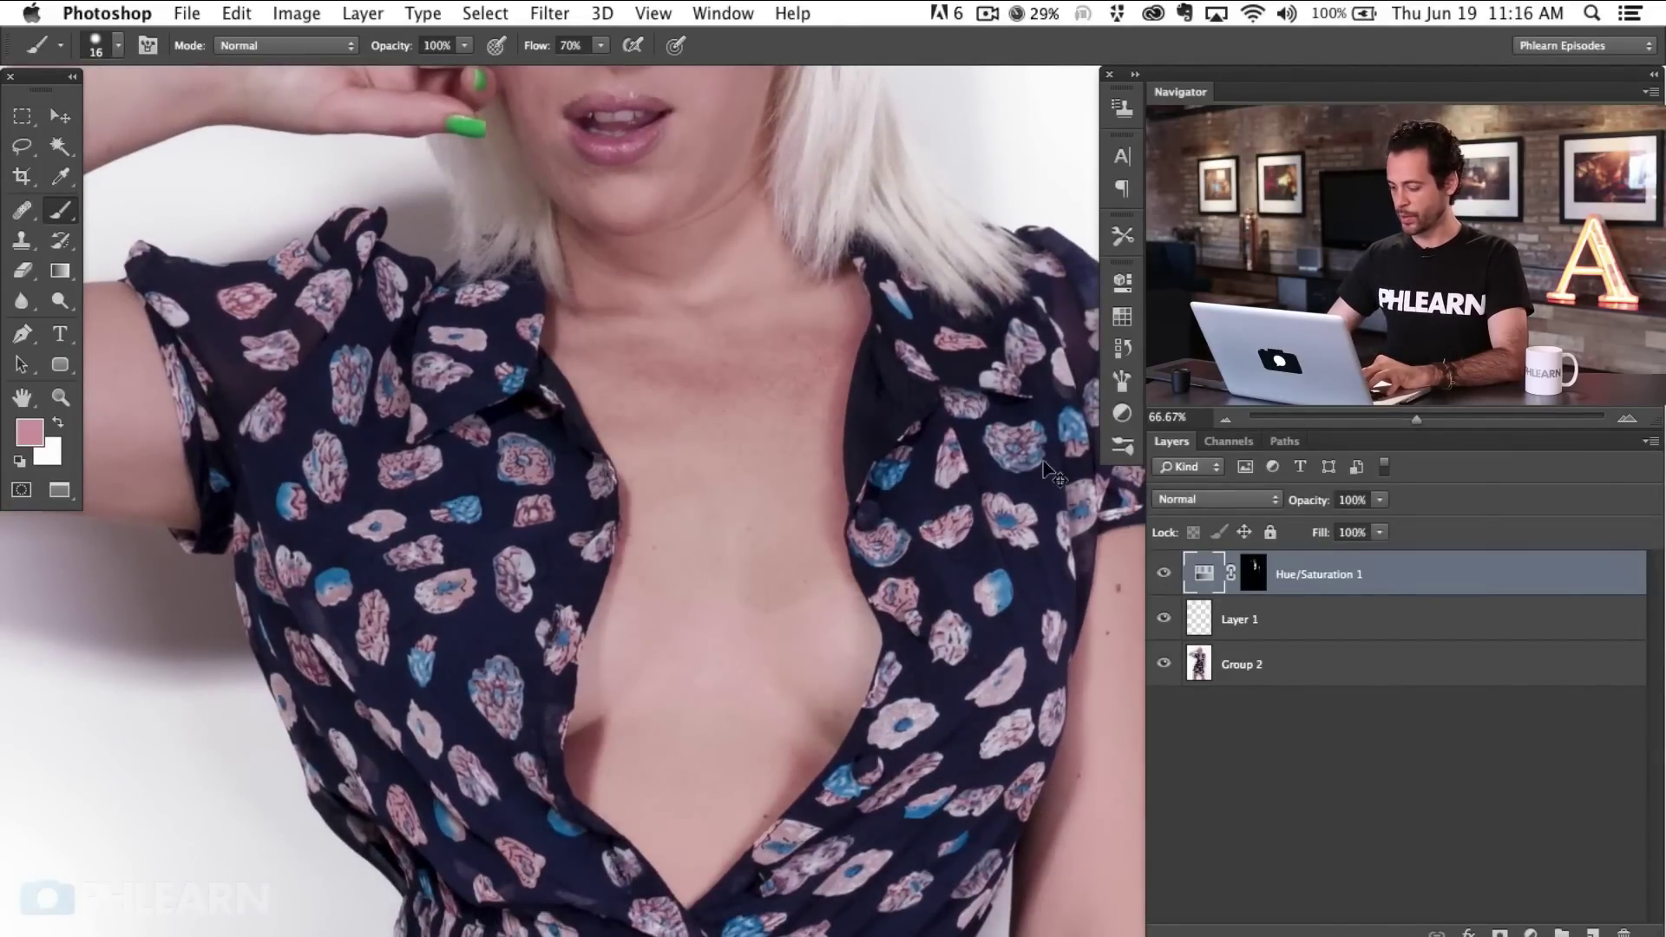
pyautogui.press('super+minus')
pyautogui.press('super+minus')
pyautogui.press('super+minus')
pyautogui.moveTo(891, 705); pyautogui.dragTo(865, 704)
pyautogui.click(1163, 572)
pyautogui.click(1163, 571)
pyautogui.doubleClick(1163, 572)
pyautogui.click(1165, 575)
pyautogui.click(1164, 574)
# - Examine the tan-line transition at 200% with the Hue/Saturation layer hidden and shown
pyautogui.press('super+plus')
pyautogui.press('super+plus')
pyautogui.press('super+plus')
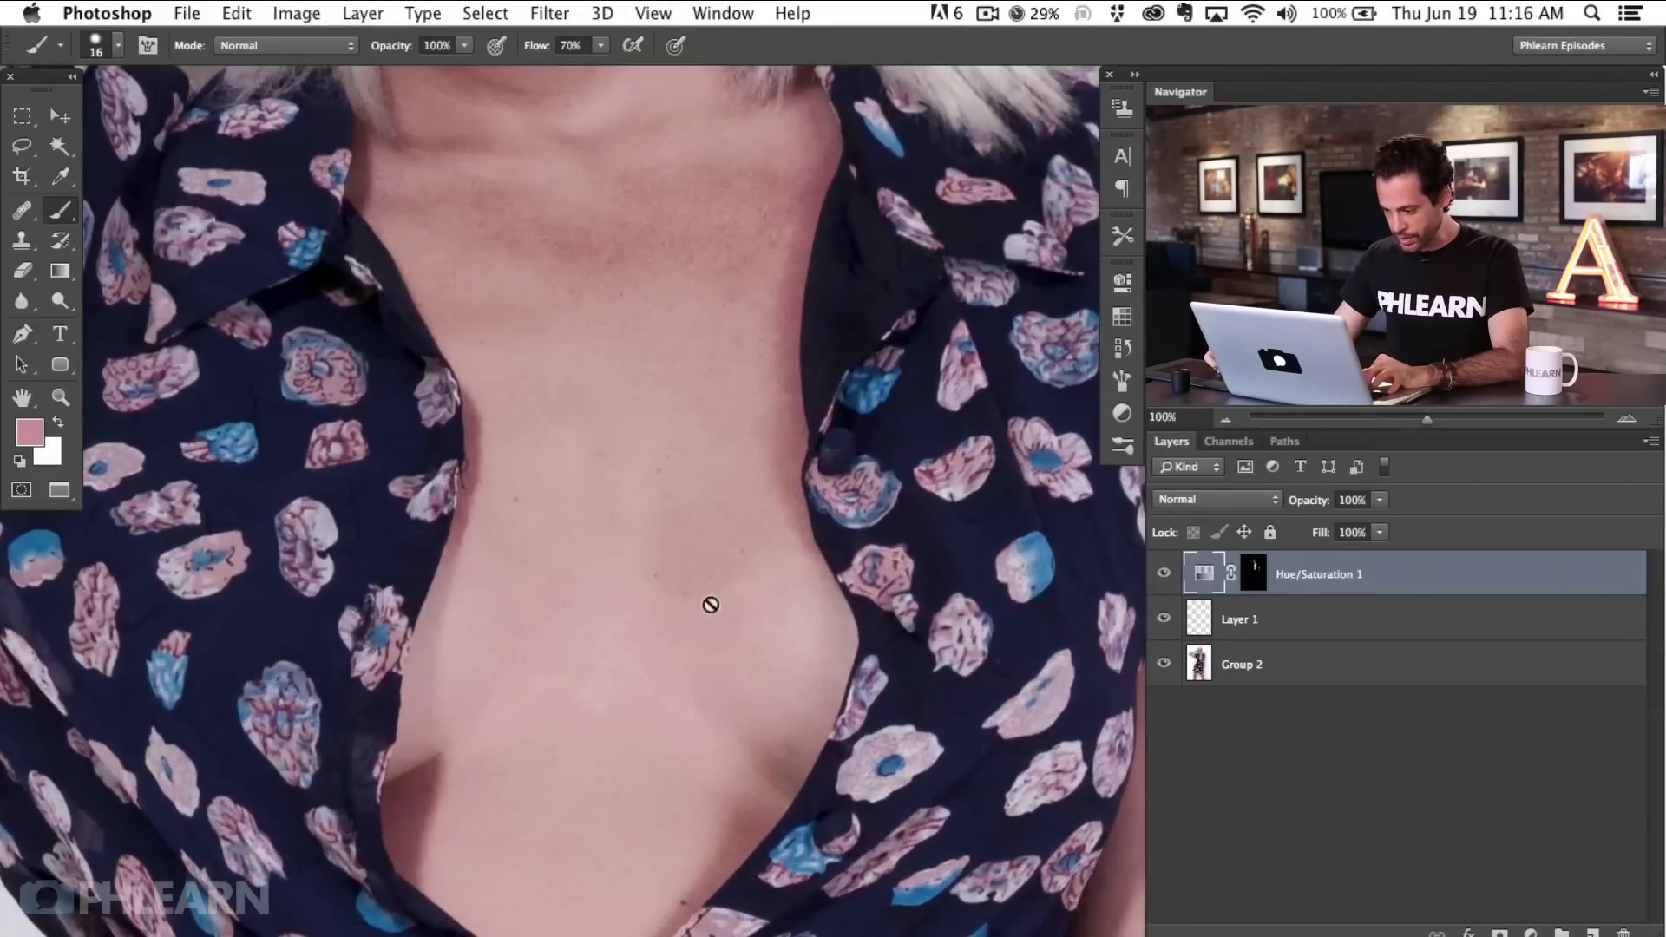
pyautogui.press('super+plus')
pyautogui.press('super+minus')
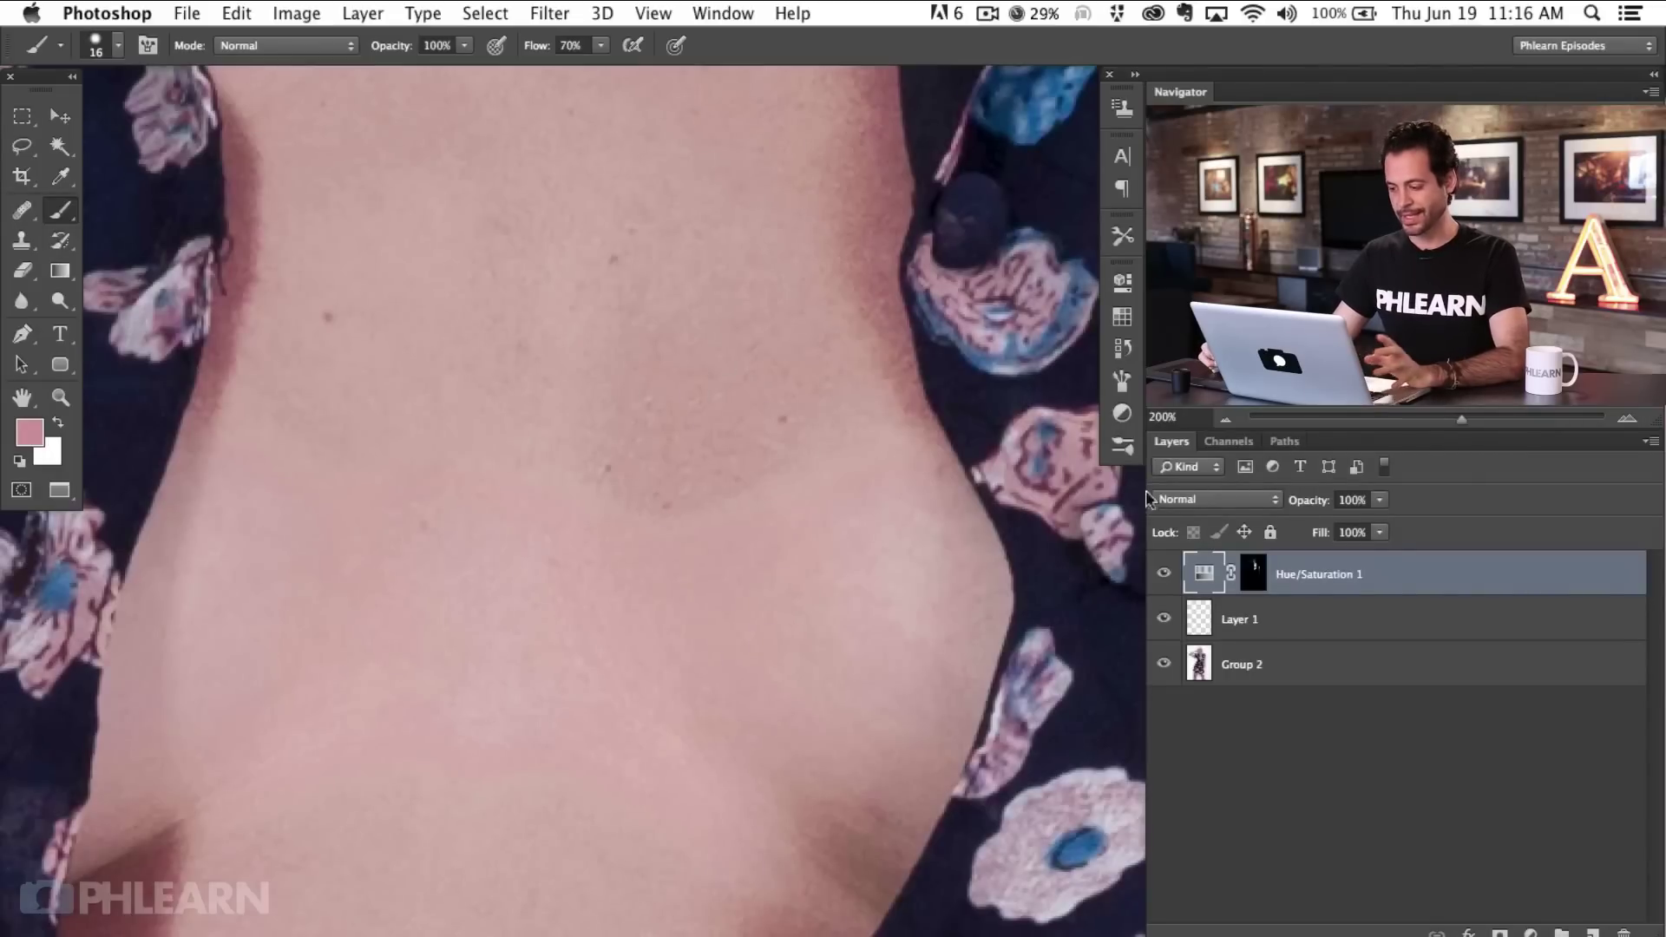
pyautogui.click(1163, 575)
pyautogui.click(1164, 574)
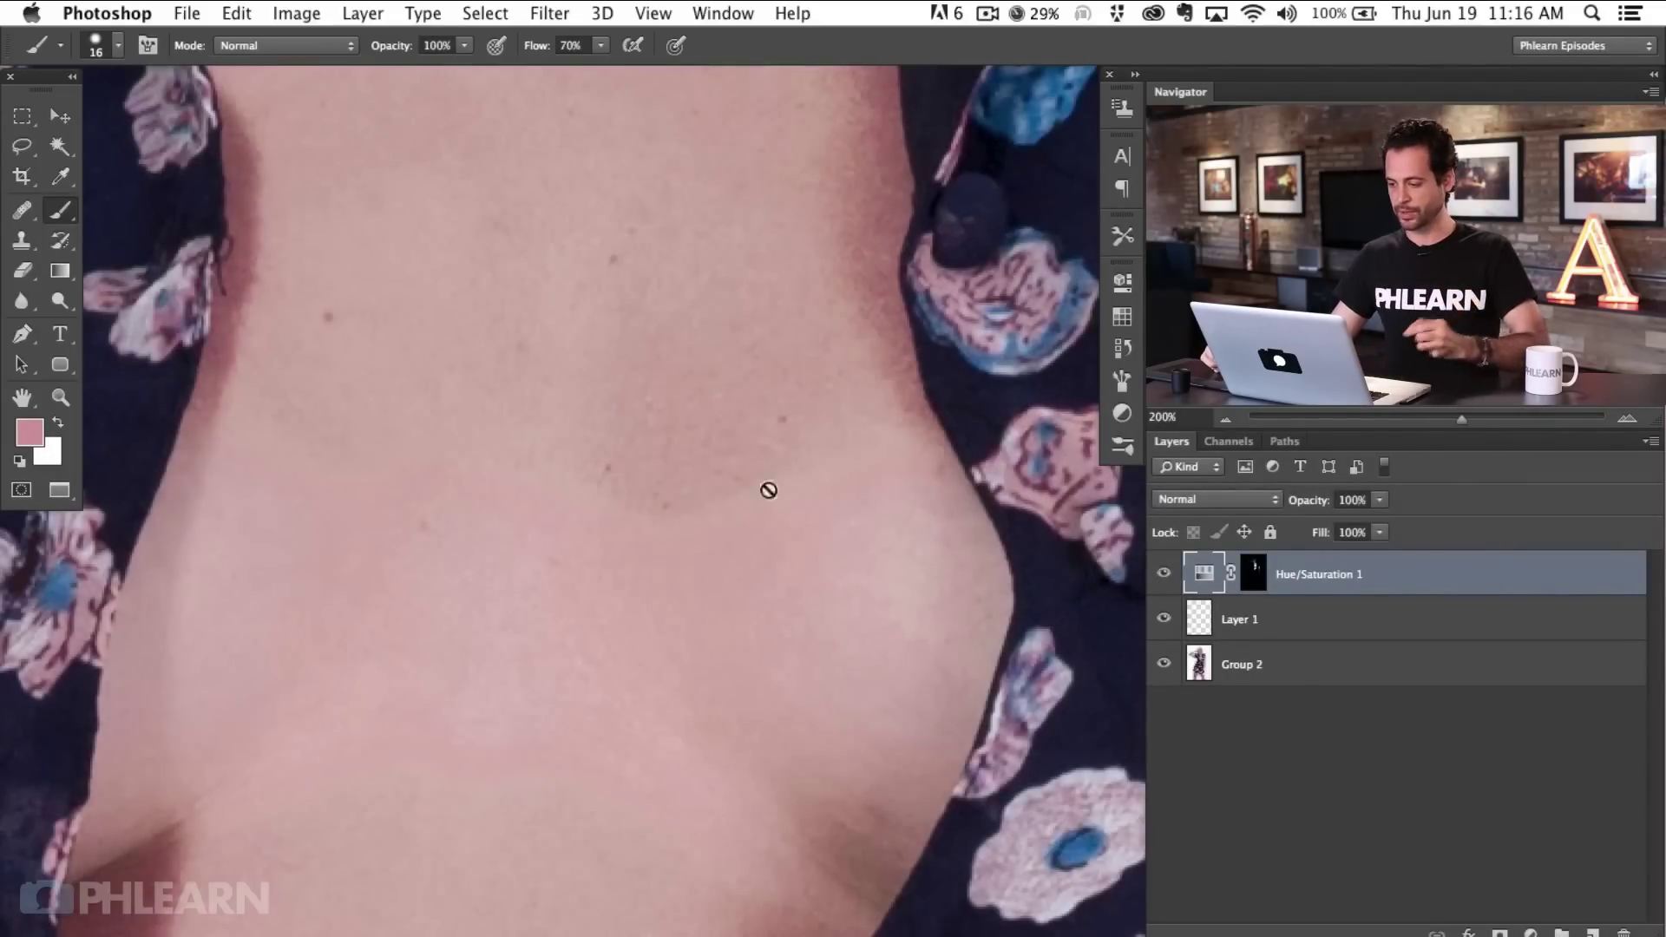
# - Create a new layer on top and heal the darker patch above the pale strip with a 92 px Healing Brush
pyautogui.press('super+shift+alt+n')
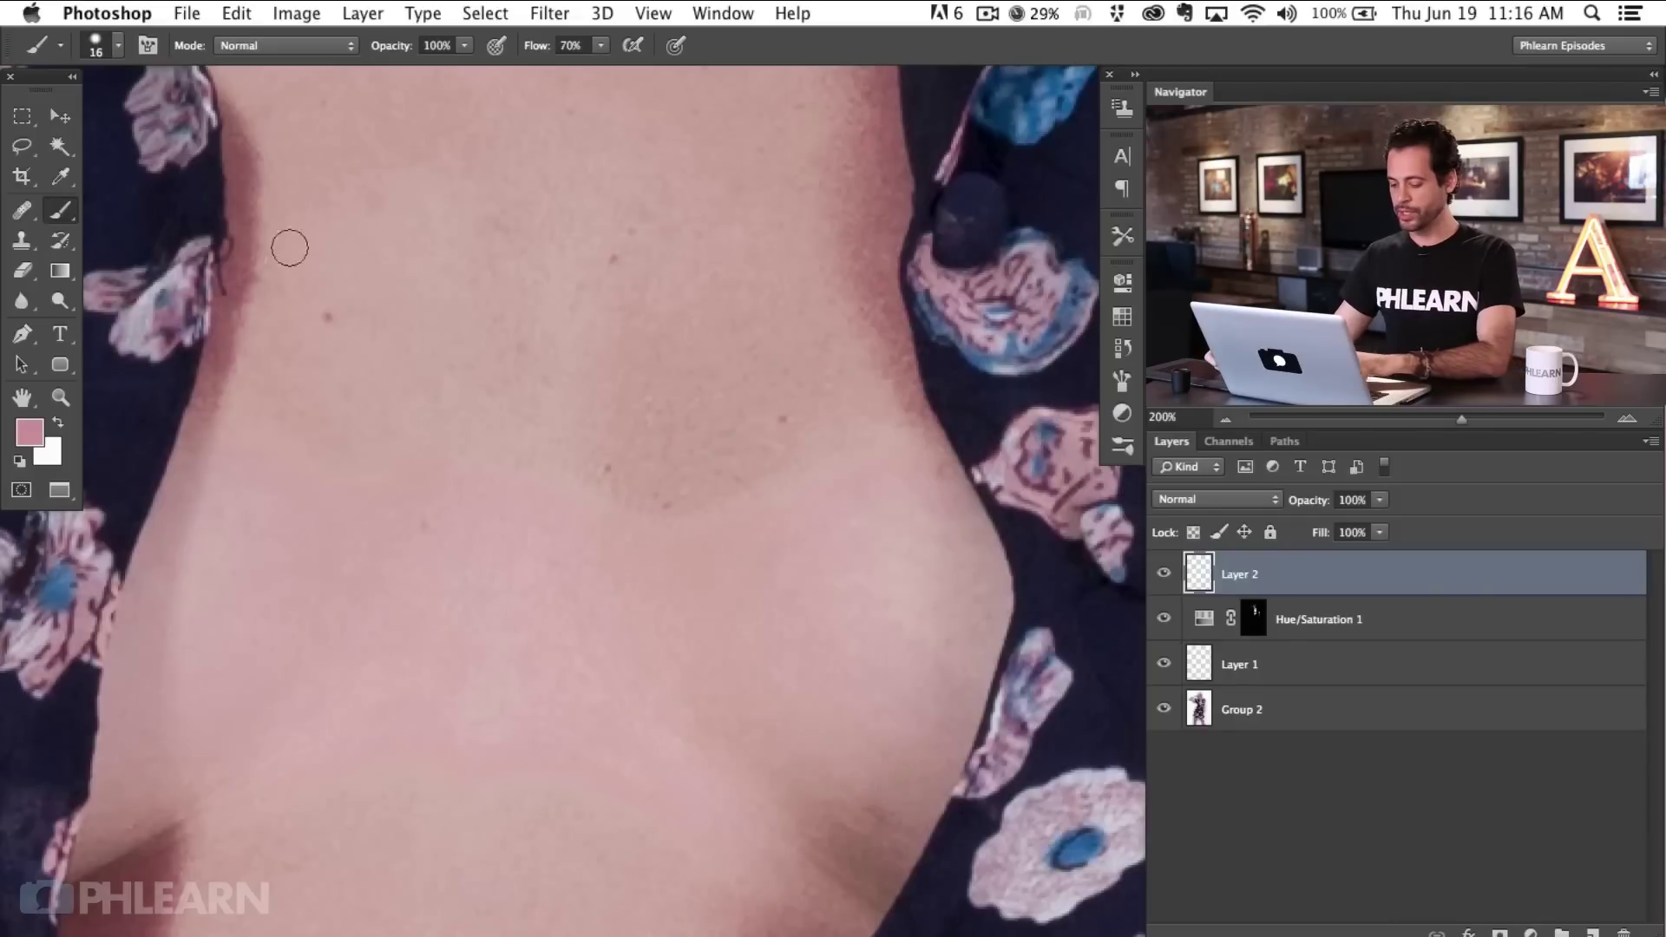
pyautogui.press('j')
pyautogui.moveTo(792, 565); pyautogui.dragTo(631, 584)
pyautogui.press('s')
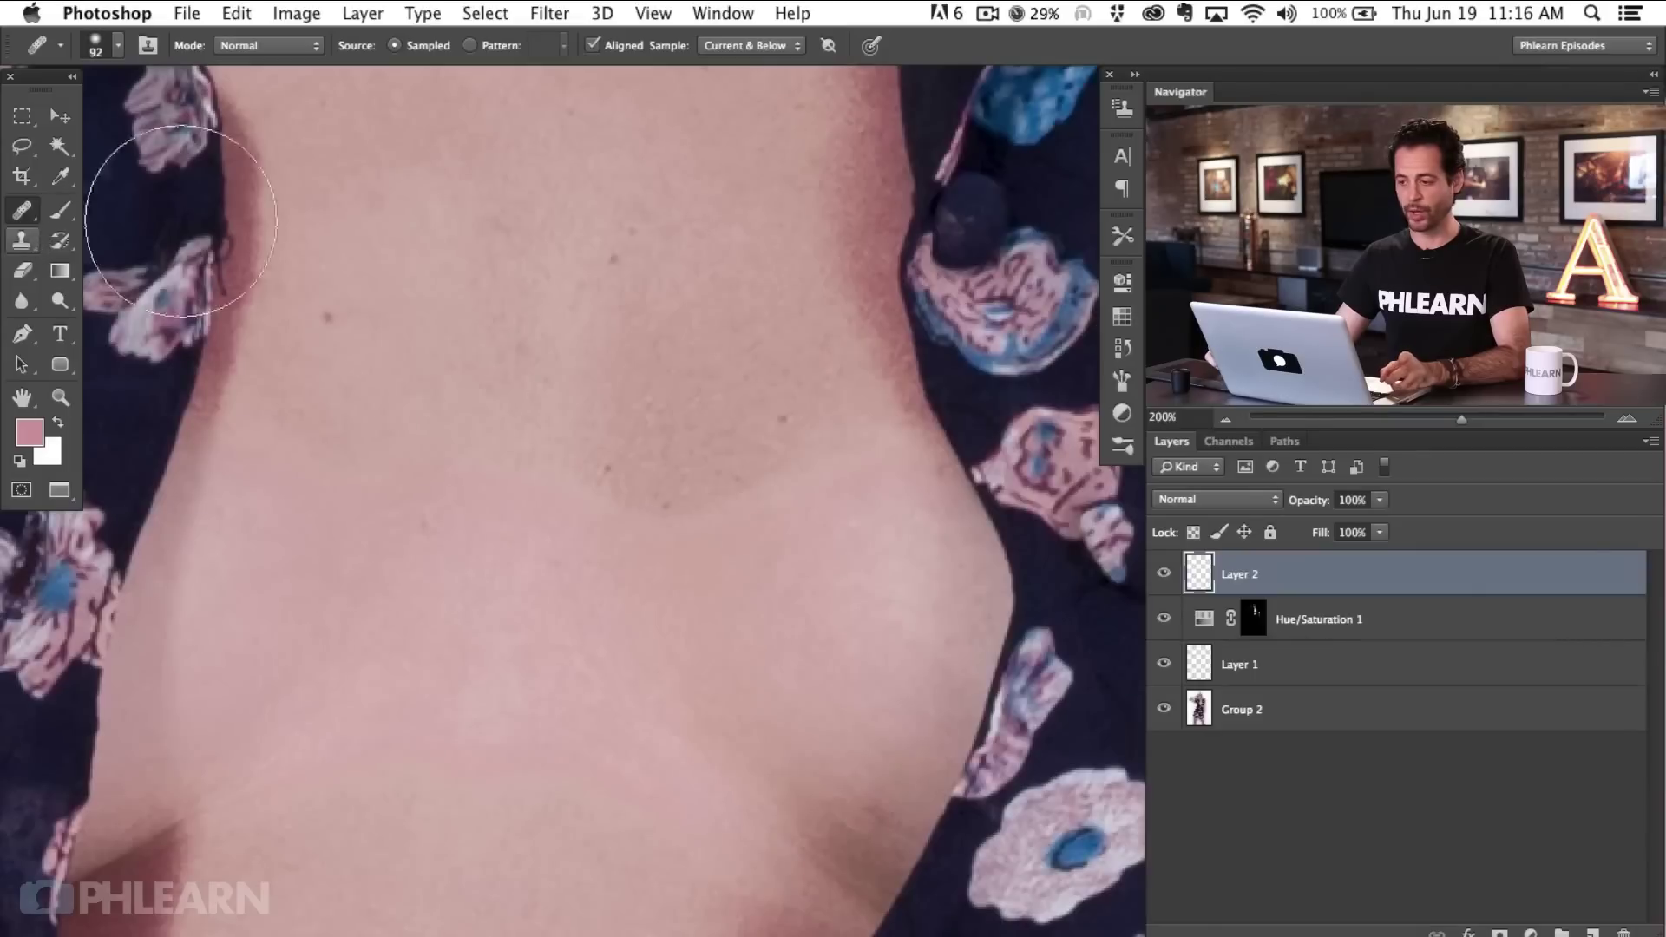
pyautogui.keyDown('alt'); pyautogui.click(779, 617); pyautogui.keyUp('alt')
pyautogui.click(657, 536)
pyautogui.click(777, 434)
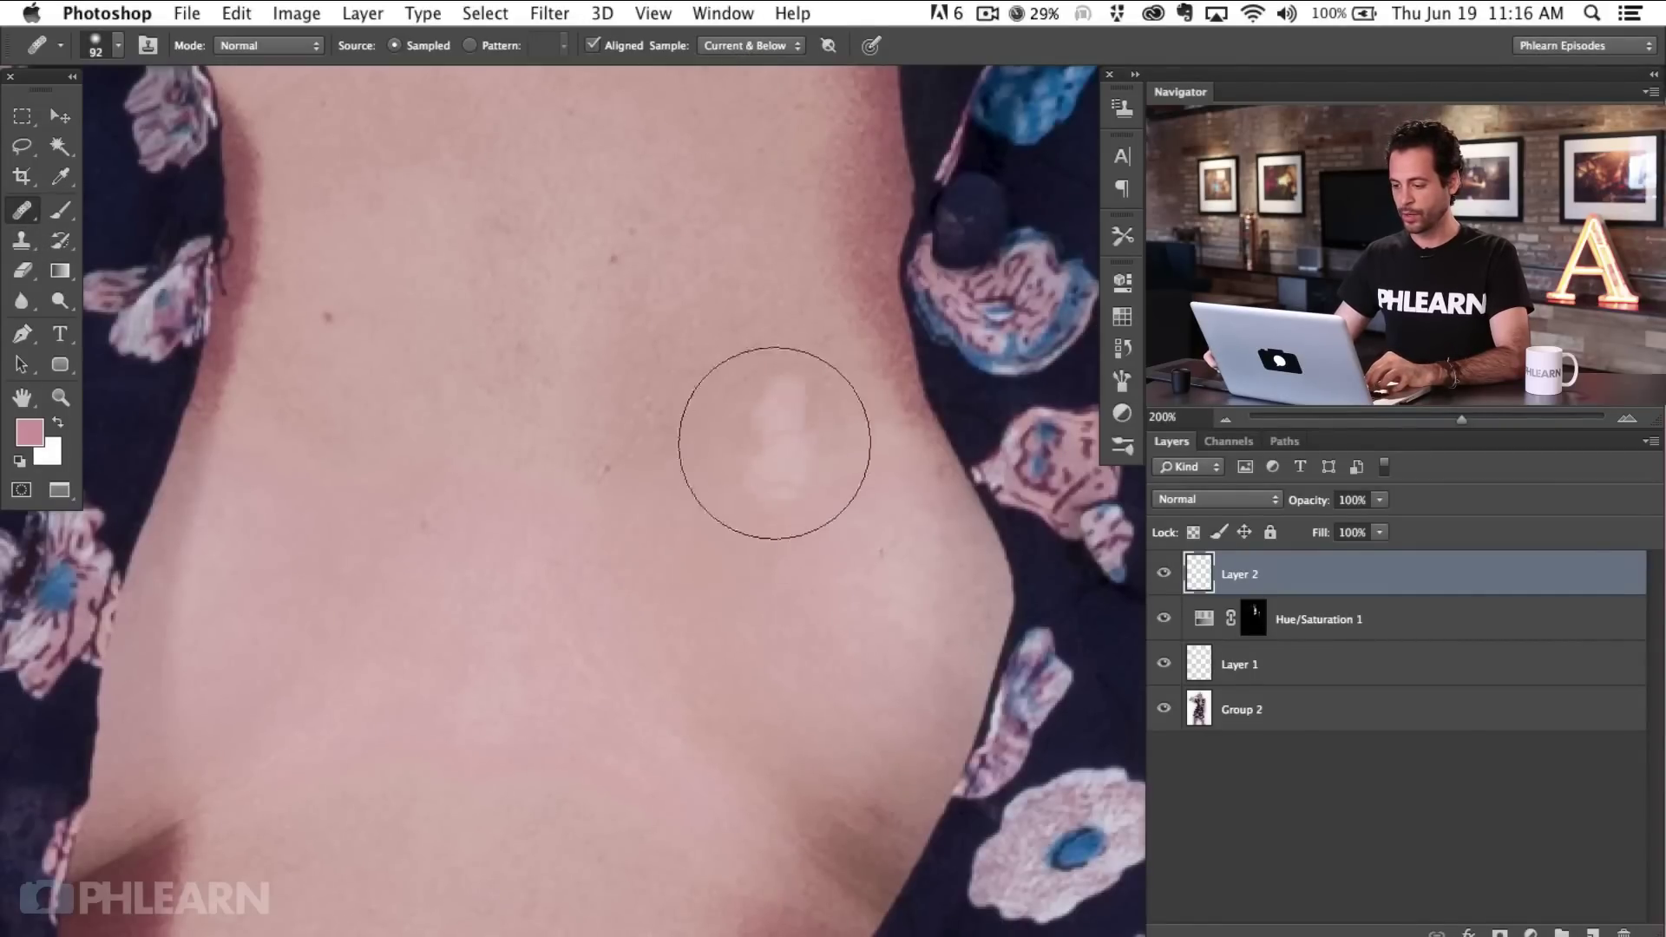
# - Heal the rest of the pale strip's upper edge and the small moles above it, resampling nearby clean skin
pyautogui.keyDown('alt'); pyautogui.click(705, 550); pyautogui.keyUp('alt')
pyautogui.moveTo(696, 359); pyautogui.dragTo(659, 410)
pyautogui.keyDown('alt'); pyautogui.click(532, 504); pyautogui.keyUp('alt')
pyautogui.moveTo(416, 486); pyautogui.dragTo(432, 373)
pyautogui.keyDown('alt'); pyautogui.click(321, 516); pyautogui.keyUp('alt')
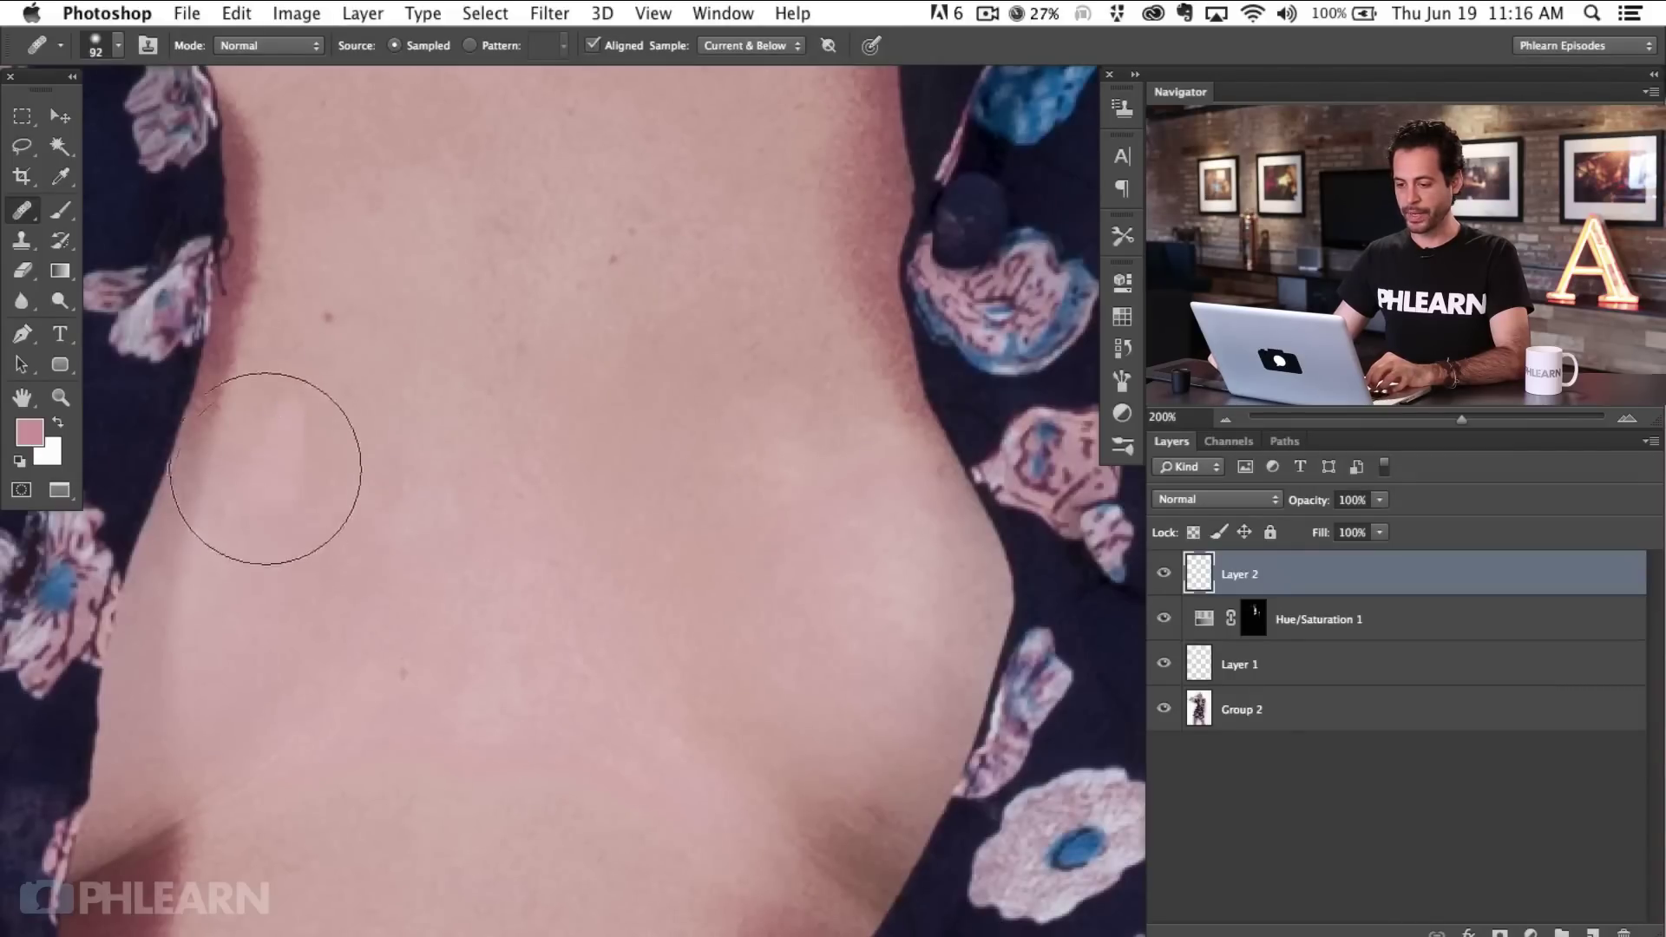
pyautogui.moveTo(330, 347); pyautogui.dragTo(348, 425)
pyautogui.keyDown('alt'); pyautogui.click(776, 552); pyautogui.keyUp('alt')
pyautogui.moveTo(439, 479)
pyautogui.mouseDown()
pyautogui.moveTo(532, 447)
pyautogui.moveTo(462, 248)
pyautogui.mouseUp()
# - Heal the lower edge of the pale strip with freshly sampled skin so it blends into the skin below
pyautogui.keyDown('alt'); pyautogui.click(734, 541); pyautogui.keyUp('alt')
pyautogui.moveTo(655, 746)
pyautogui.mouseDown()
pyautogui.moveTo(621, 834)
pyautogui.moveTo(613, 725)
pyautogui.mouseUp()
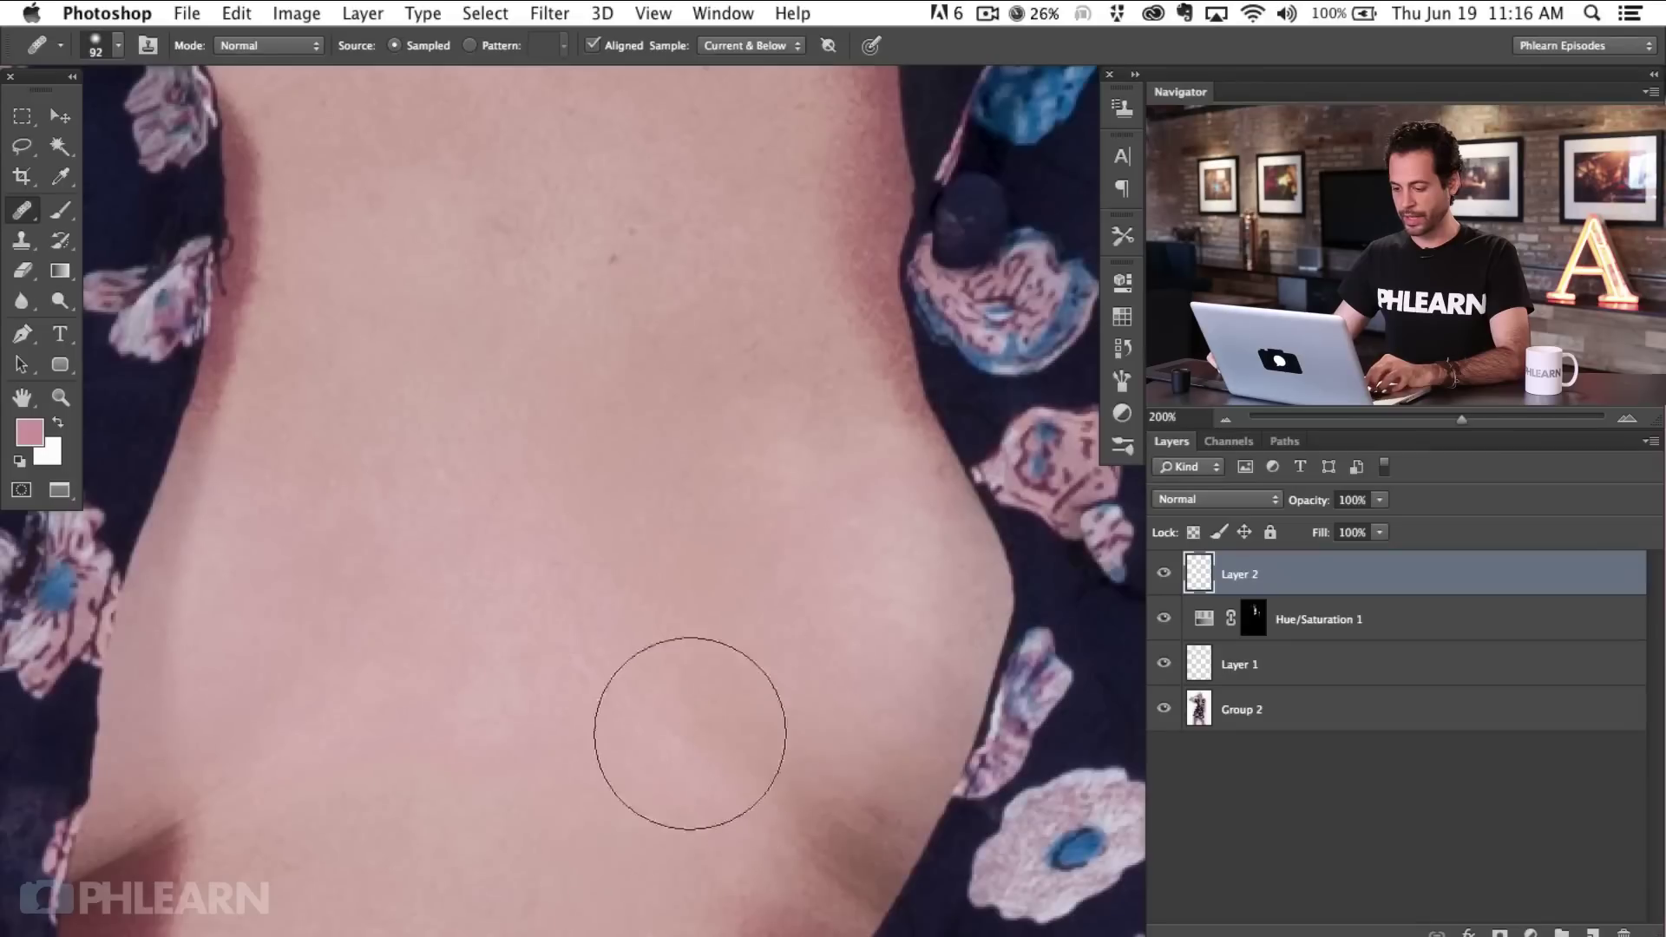
pyautogui.moveTo(379, 804); pyautogui.dragTo(361, 755)
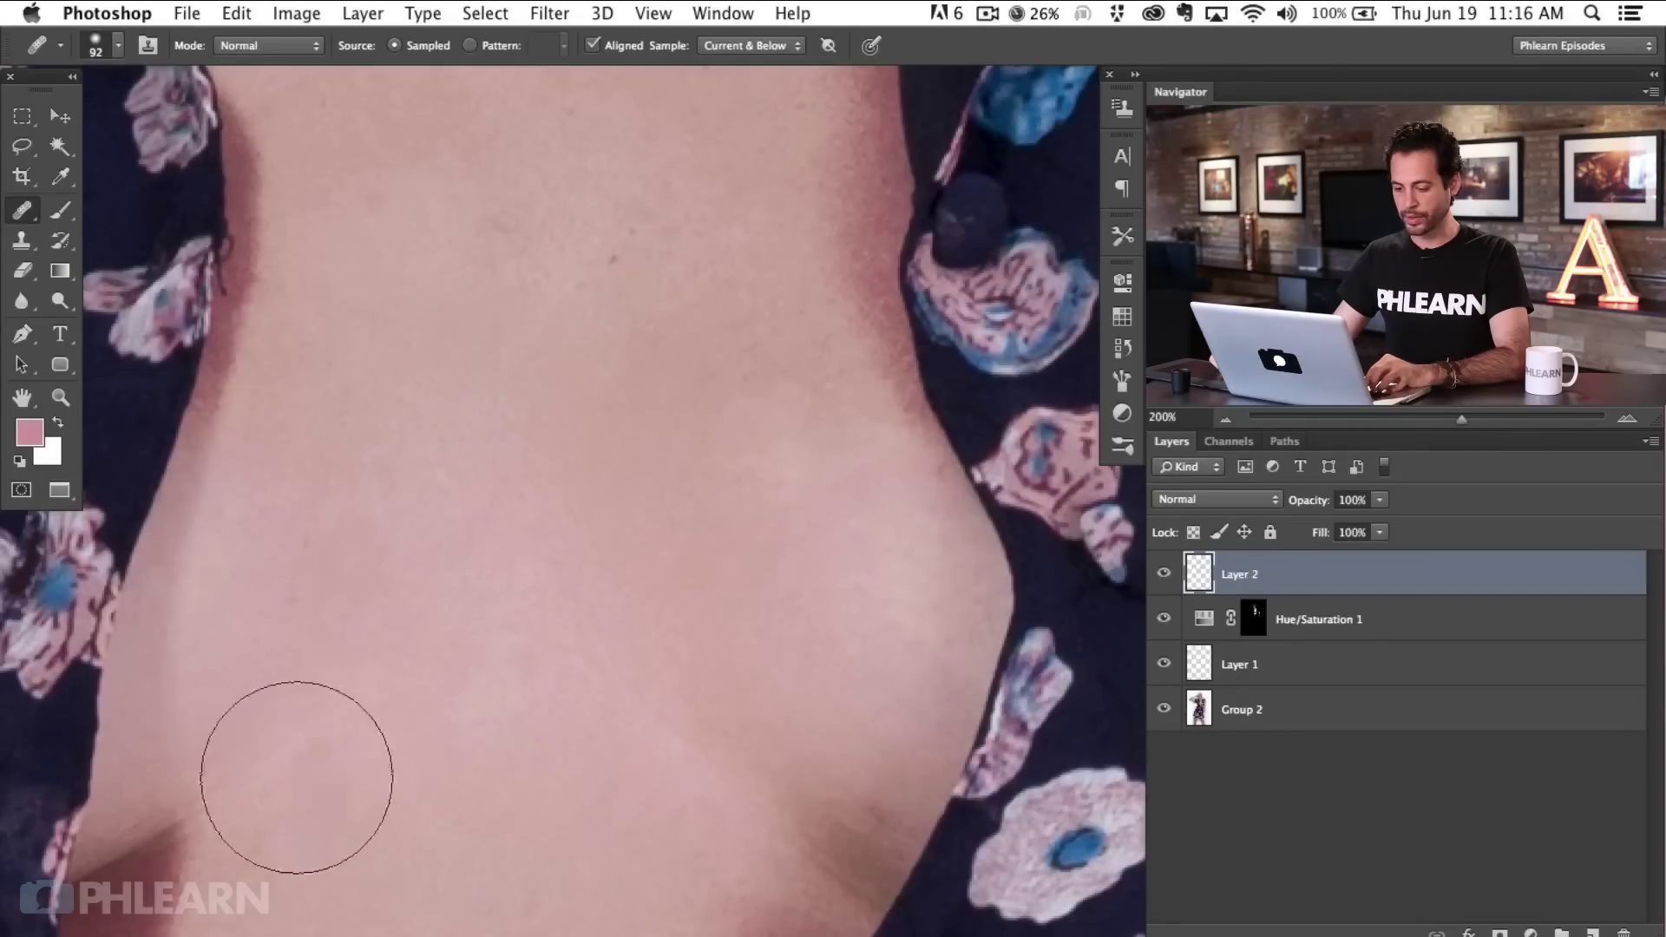
pyautogui.keyDown('alt'); pyautogui.click(294, 631); pyautogui.keyUp('alt')
pyautogui.keyDown('alt'); pyautogui.click(536, 558); pyautogui.keyUp('alt')
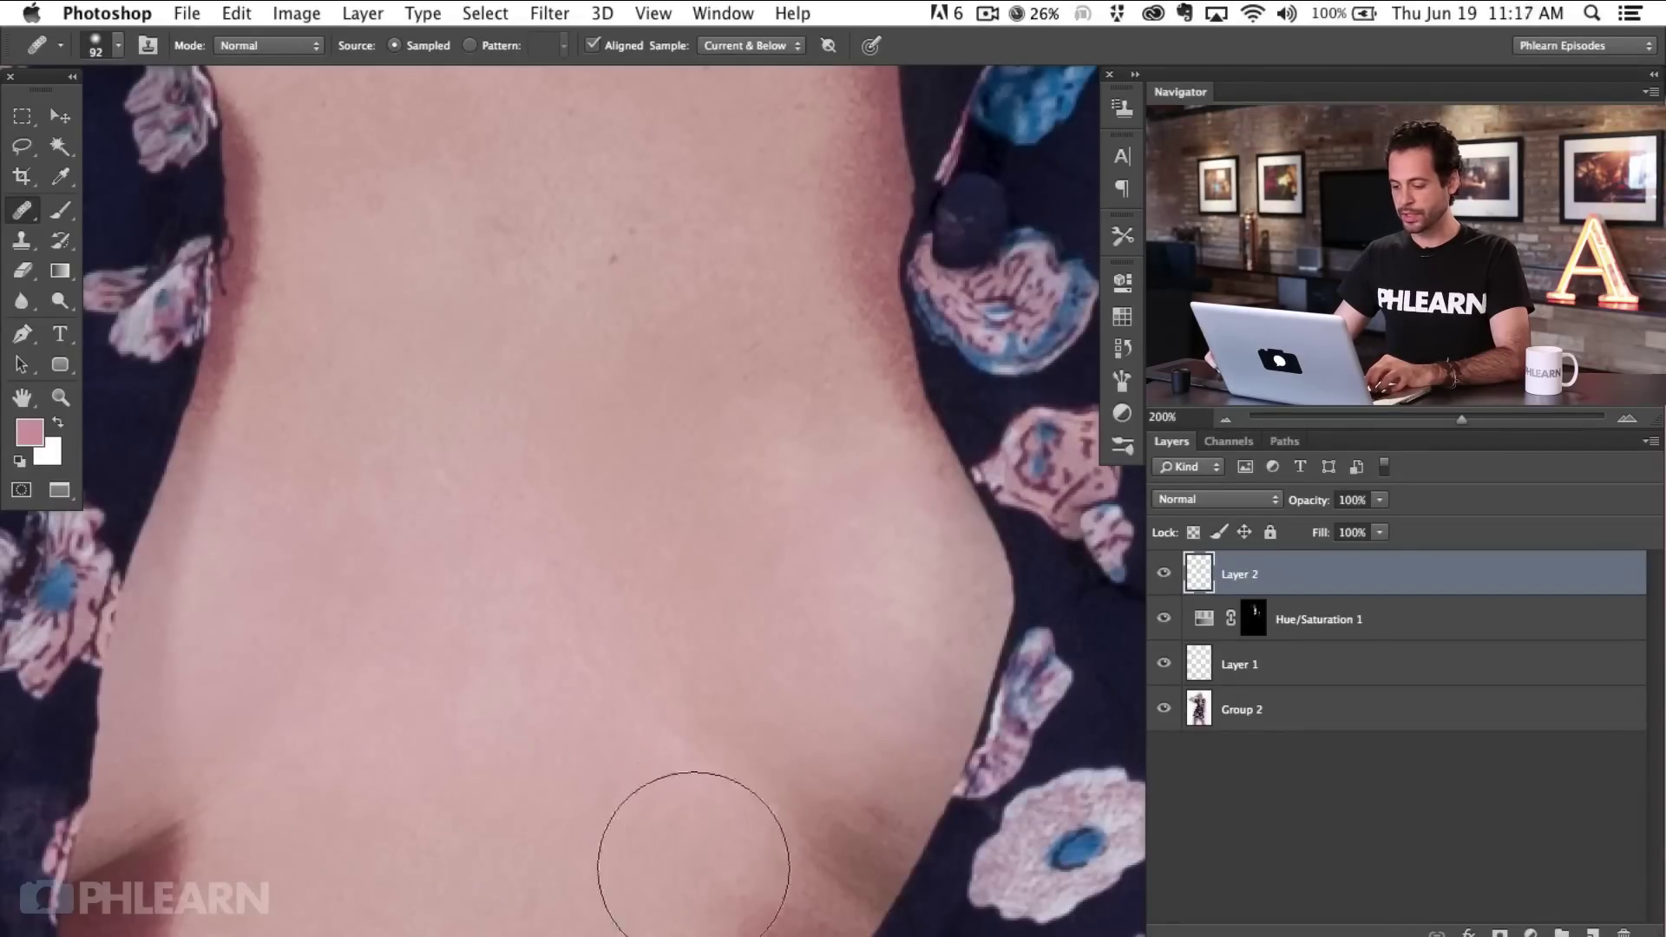
pyautogui.moveTo(861, 809); pyautogui.dragTo(871, 819)
# - Try to smooth the remaining tan-line edge by using the Healing Brush on the Hue/Saturation layer's mask
pyautogui.press('super+minus')
pyautogui.press('super+minus')
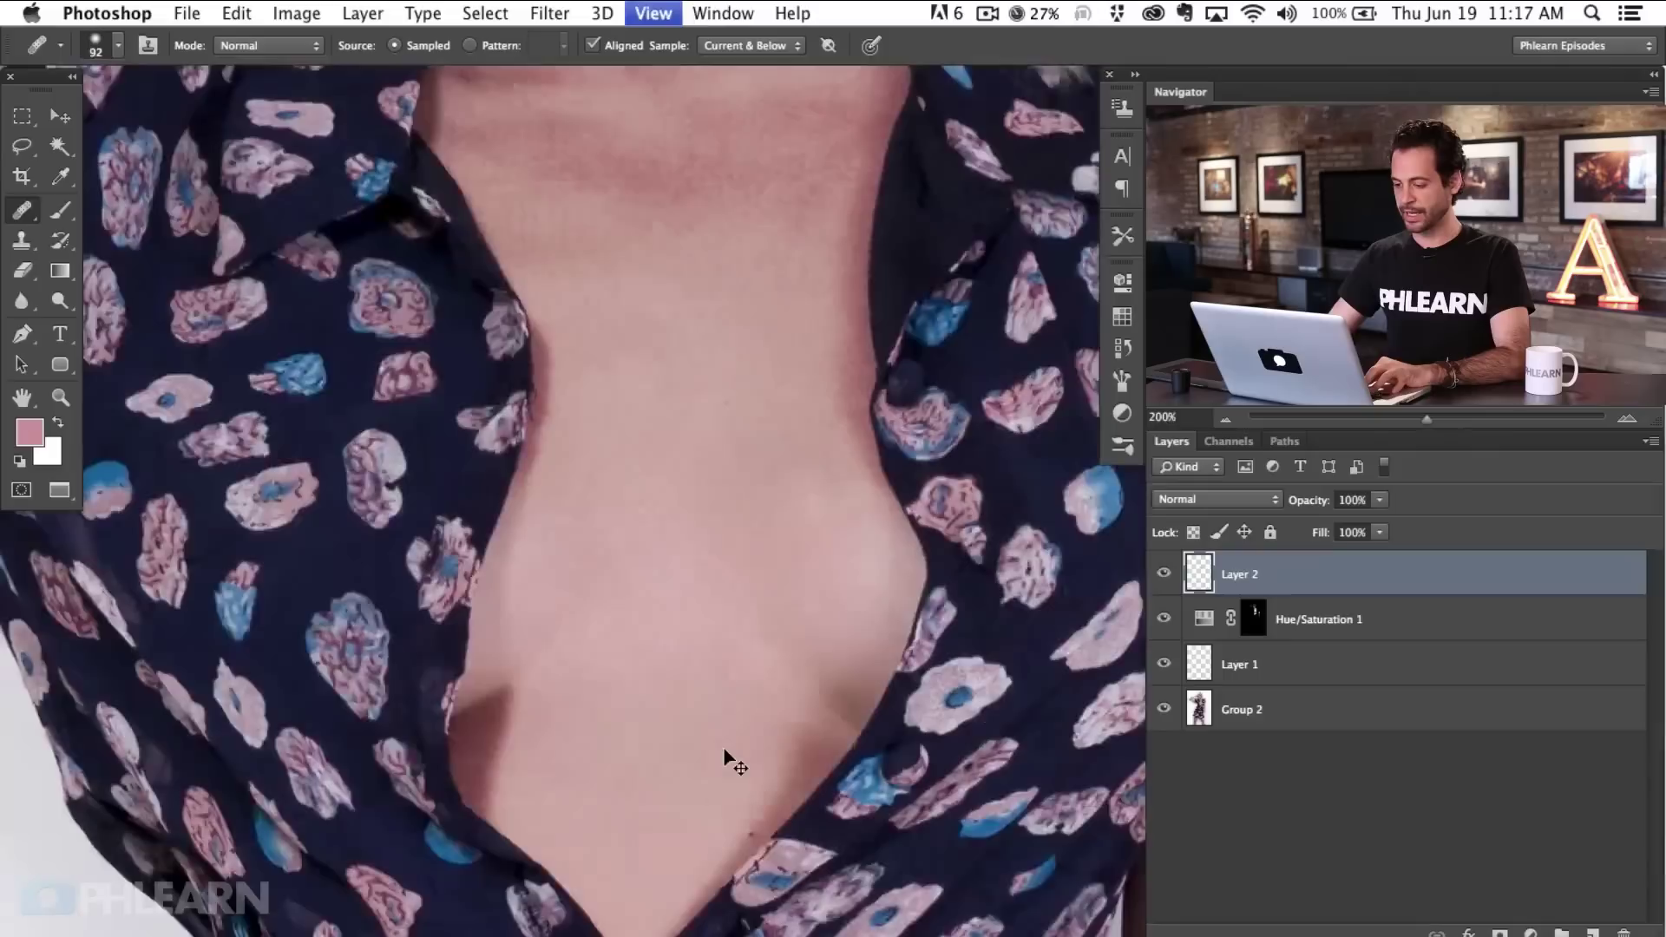
pyautogui.click(1182, 624)
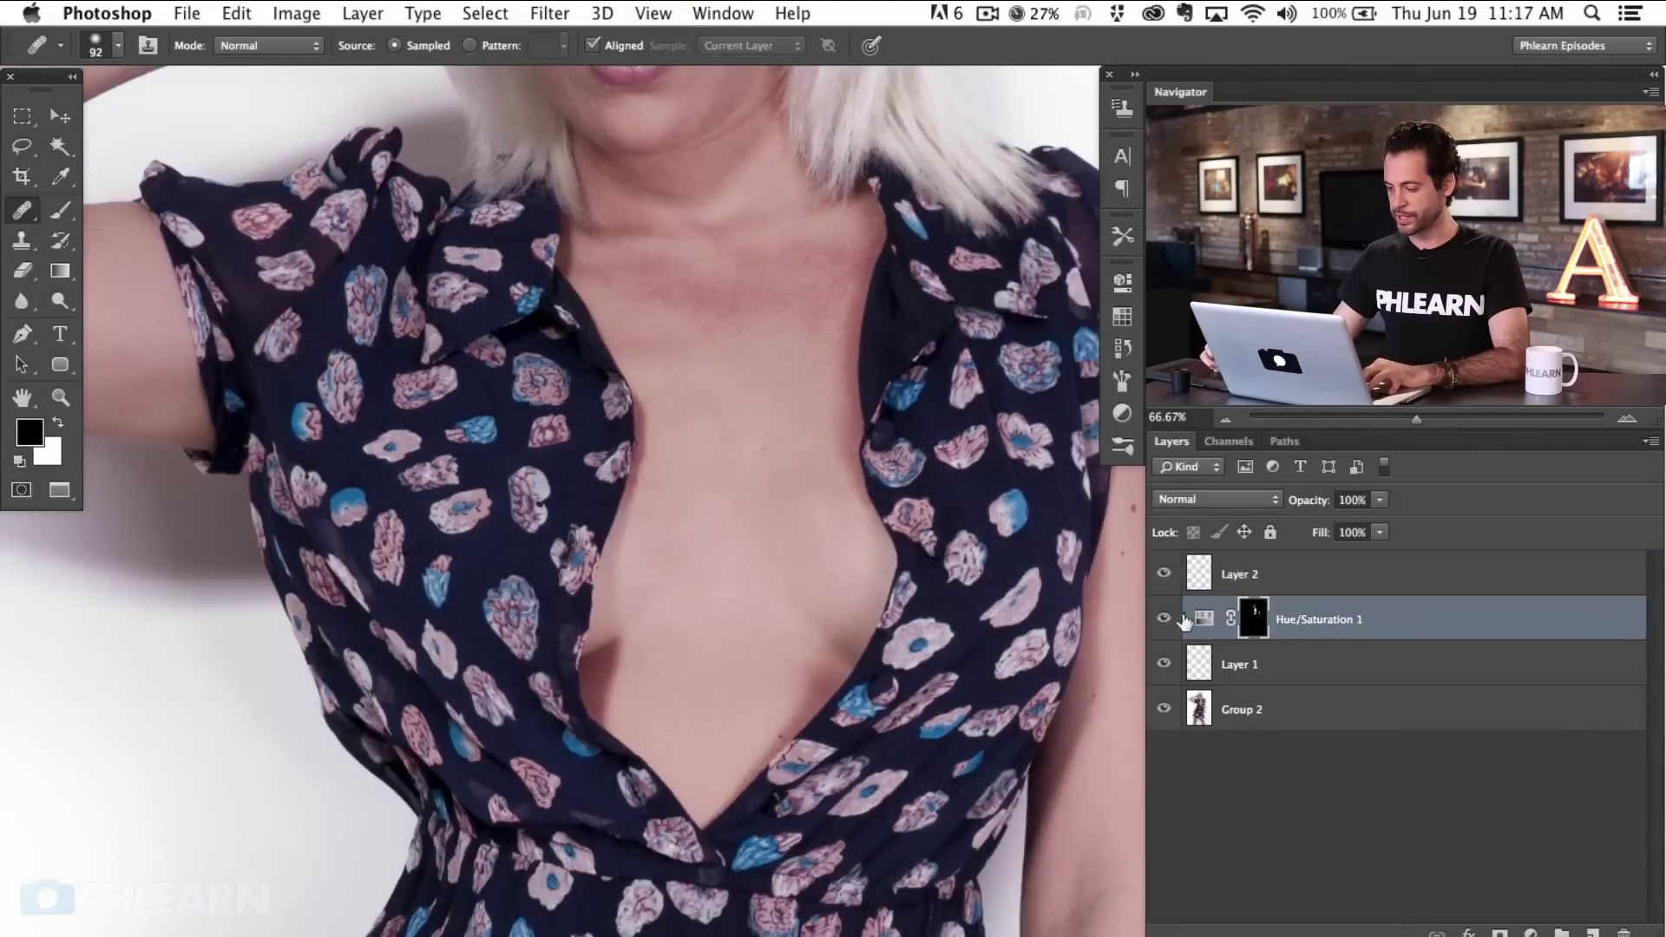
pyautogui.moveTo(784, 642); pyautogui.dragTo(760, 635)
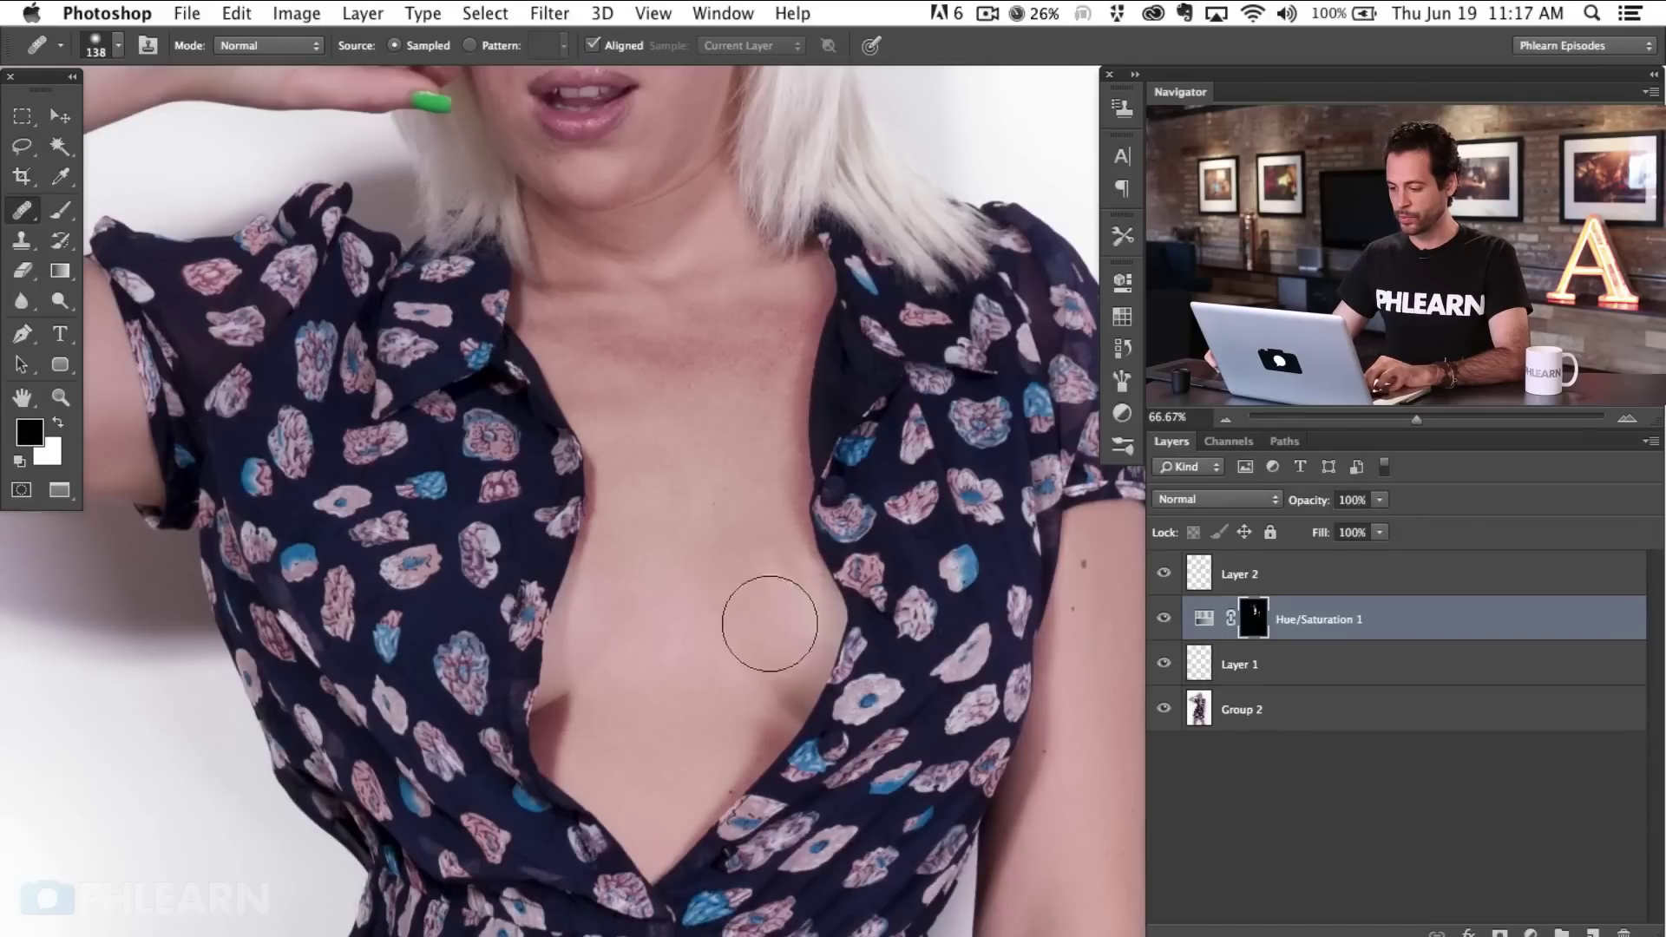
pyautogui.keyDown('alt'); pyautogui.click(713, 641); pyautogui.keyUp('alt')
pyautogui.moveTo(747, 642)
pyautogui.mouseDown()
pyautogui.moveTo(725, 639)
pyautogui.moveTo(746, 627)
pyautogui.mouseUp()
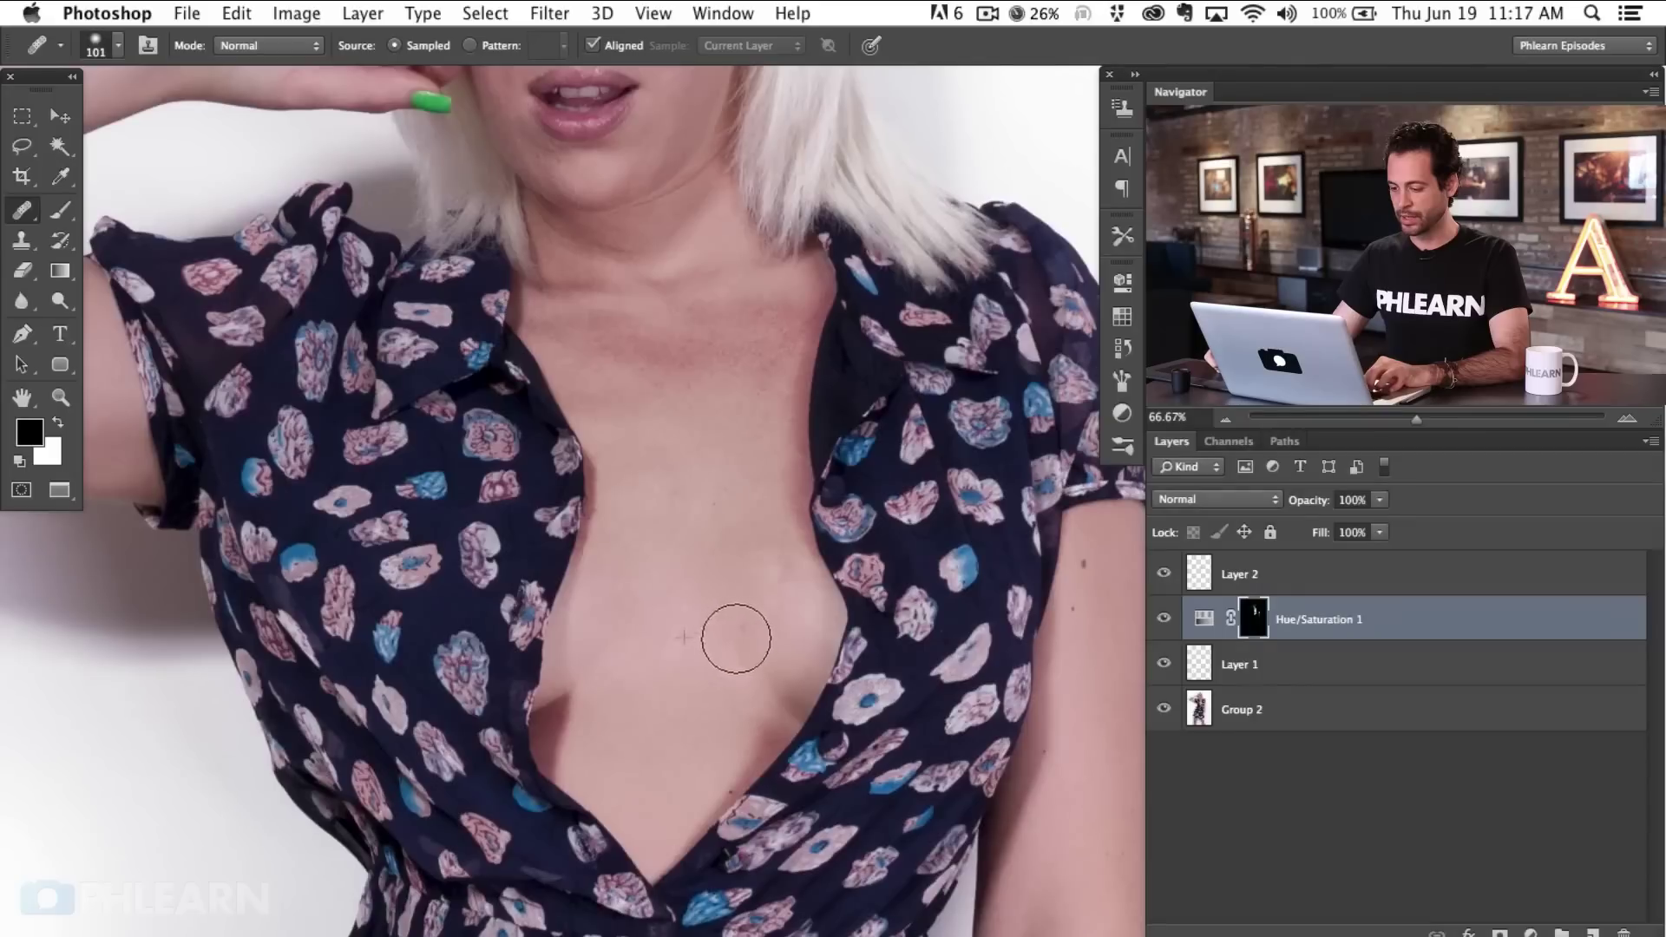
pyautogui.moveTo(730, 647); pyautogui.dragTo(683, 657)
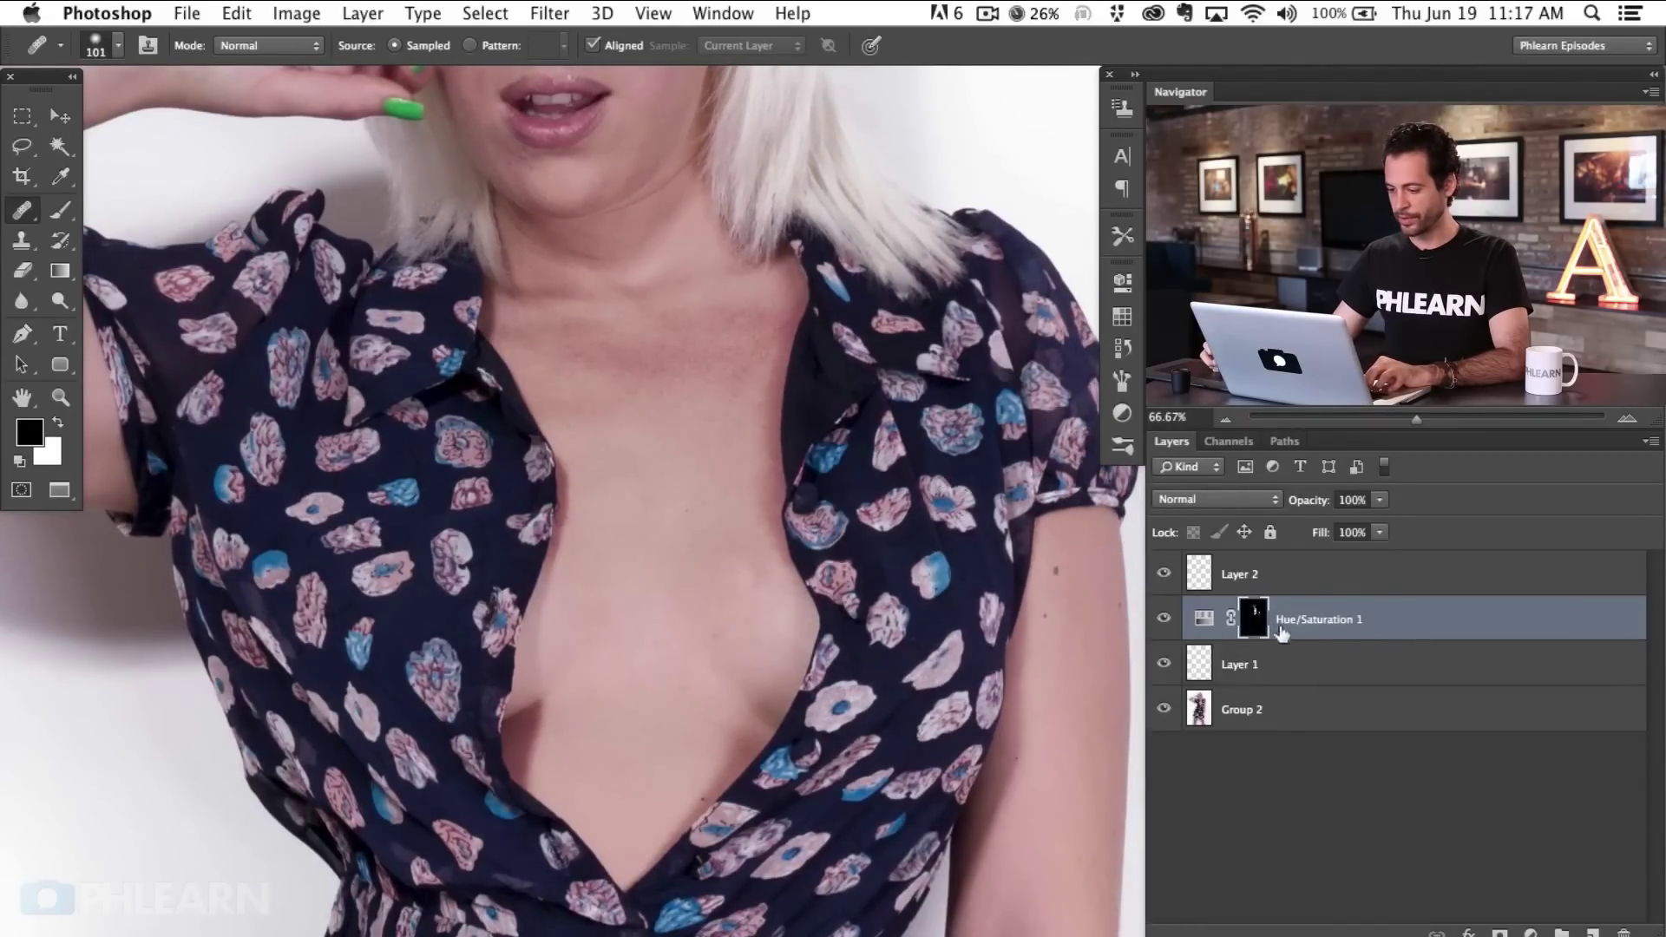
# - Heal the uneven dark skin across the upper chest on Layer 2 with a 118 px Healing Brush
pyautogui.click(1219, 590)
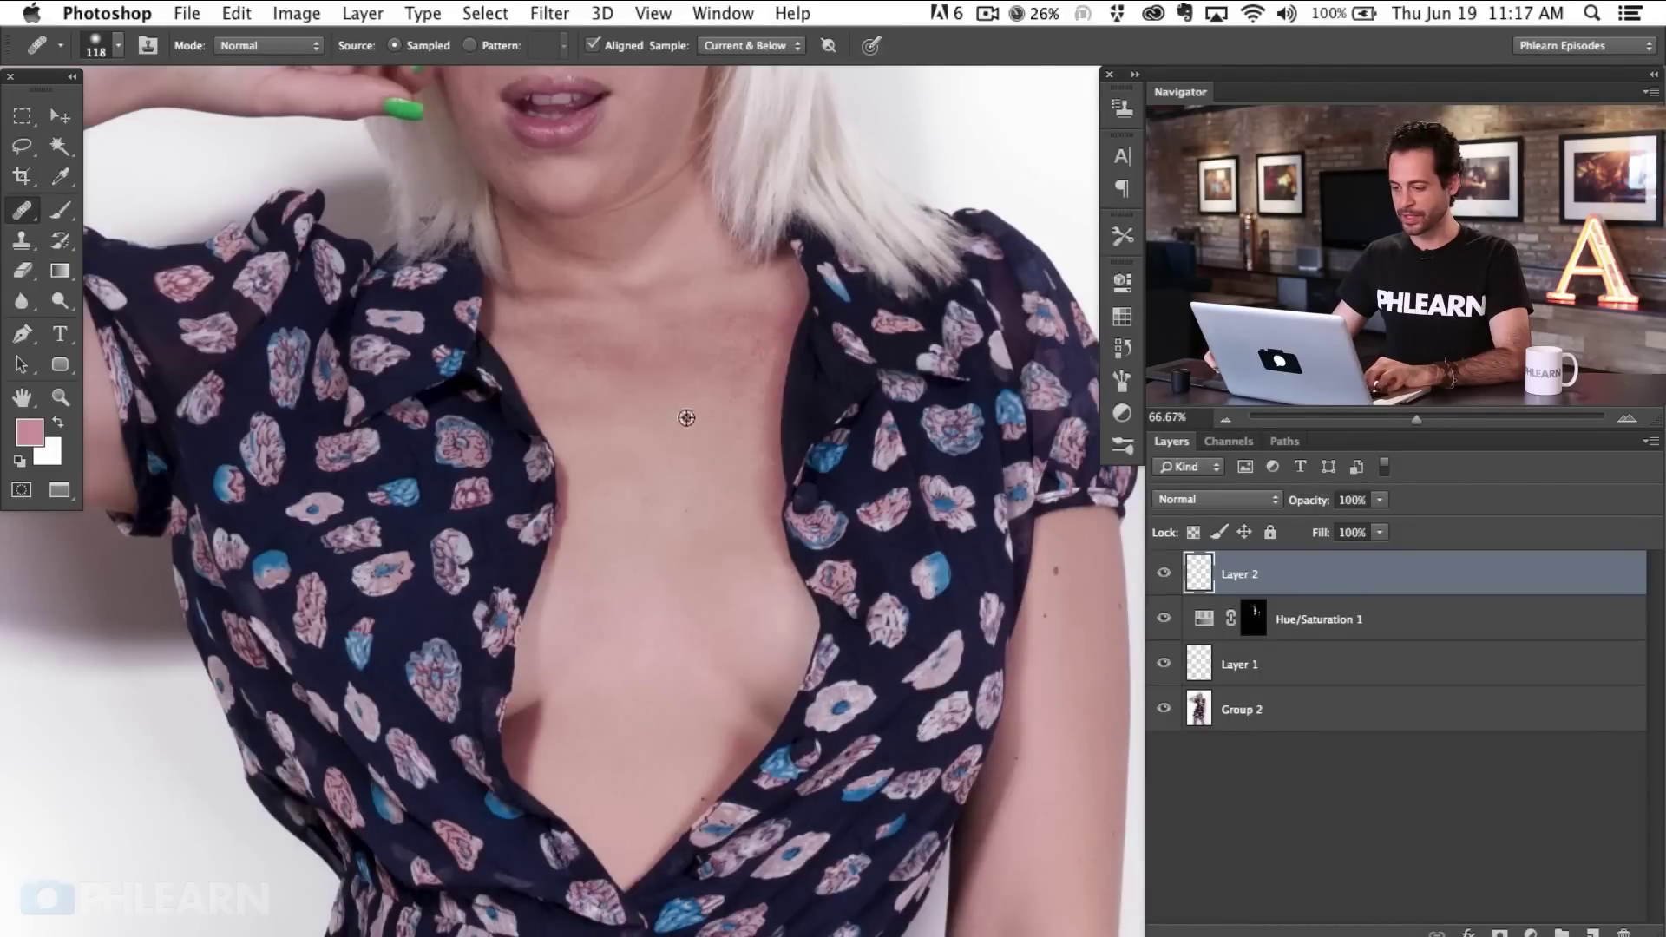
pyautogui.moveTo(616, 375)
pyautogui.mouseDown()
pyautogui.moveTo(577, 358)
pyautogui.moveTo(589, 374)
pyautogui.moveTo(616, 361)
pyautogui.moveTo(633, 394)
pyautogui.moveTo(707, 373)
pyautogui.mouseUp()
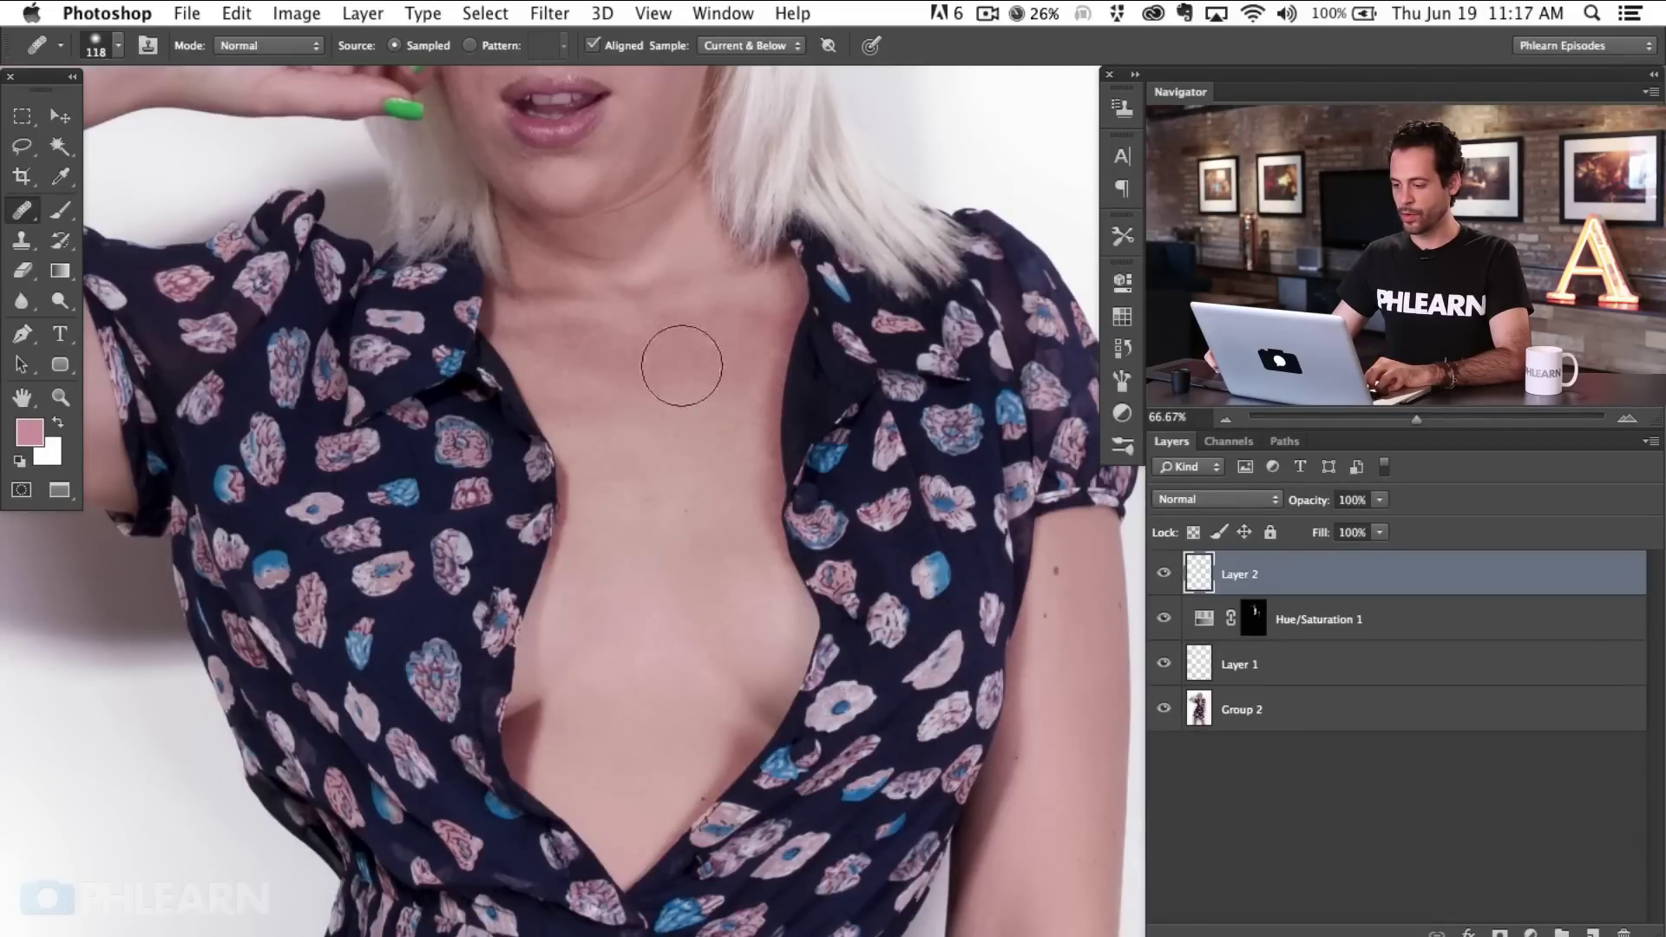
pyautogui.click(711, 363)
pyautogui.click(663, 517)
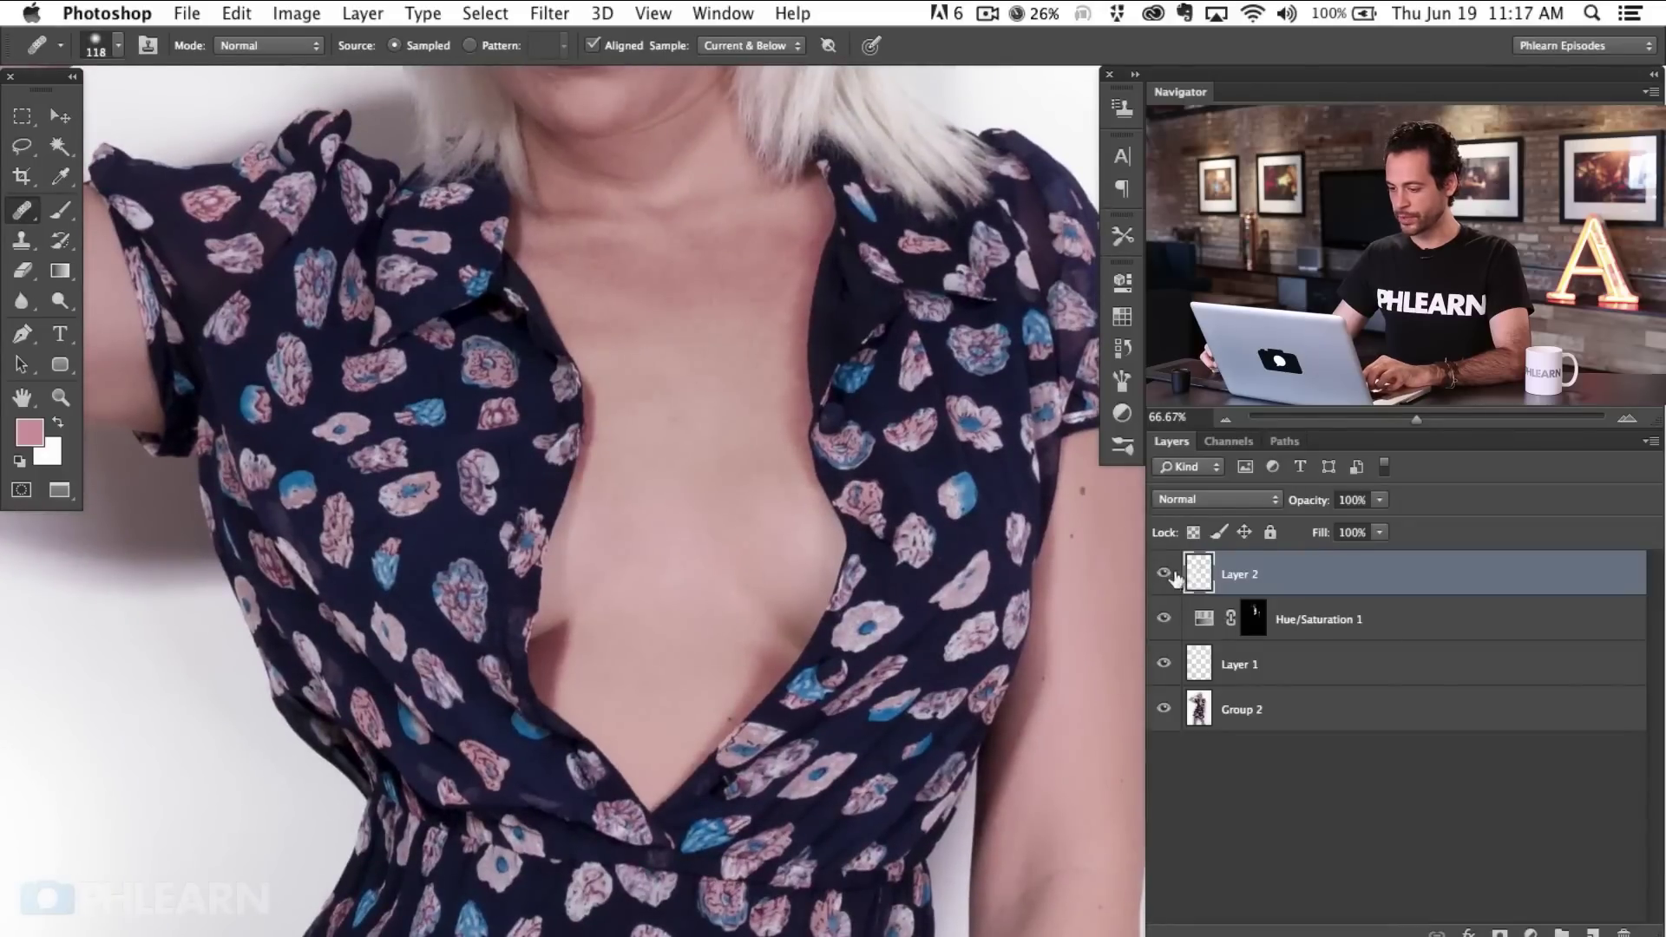
# - Compare the chest with and without the healing on Layer 2, both up close and in the wider portrait
pyautogui.click(1164, 574)
pyautogui.click(1163, 575)
pyautogui.click(1163, 574)
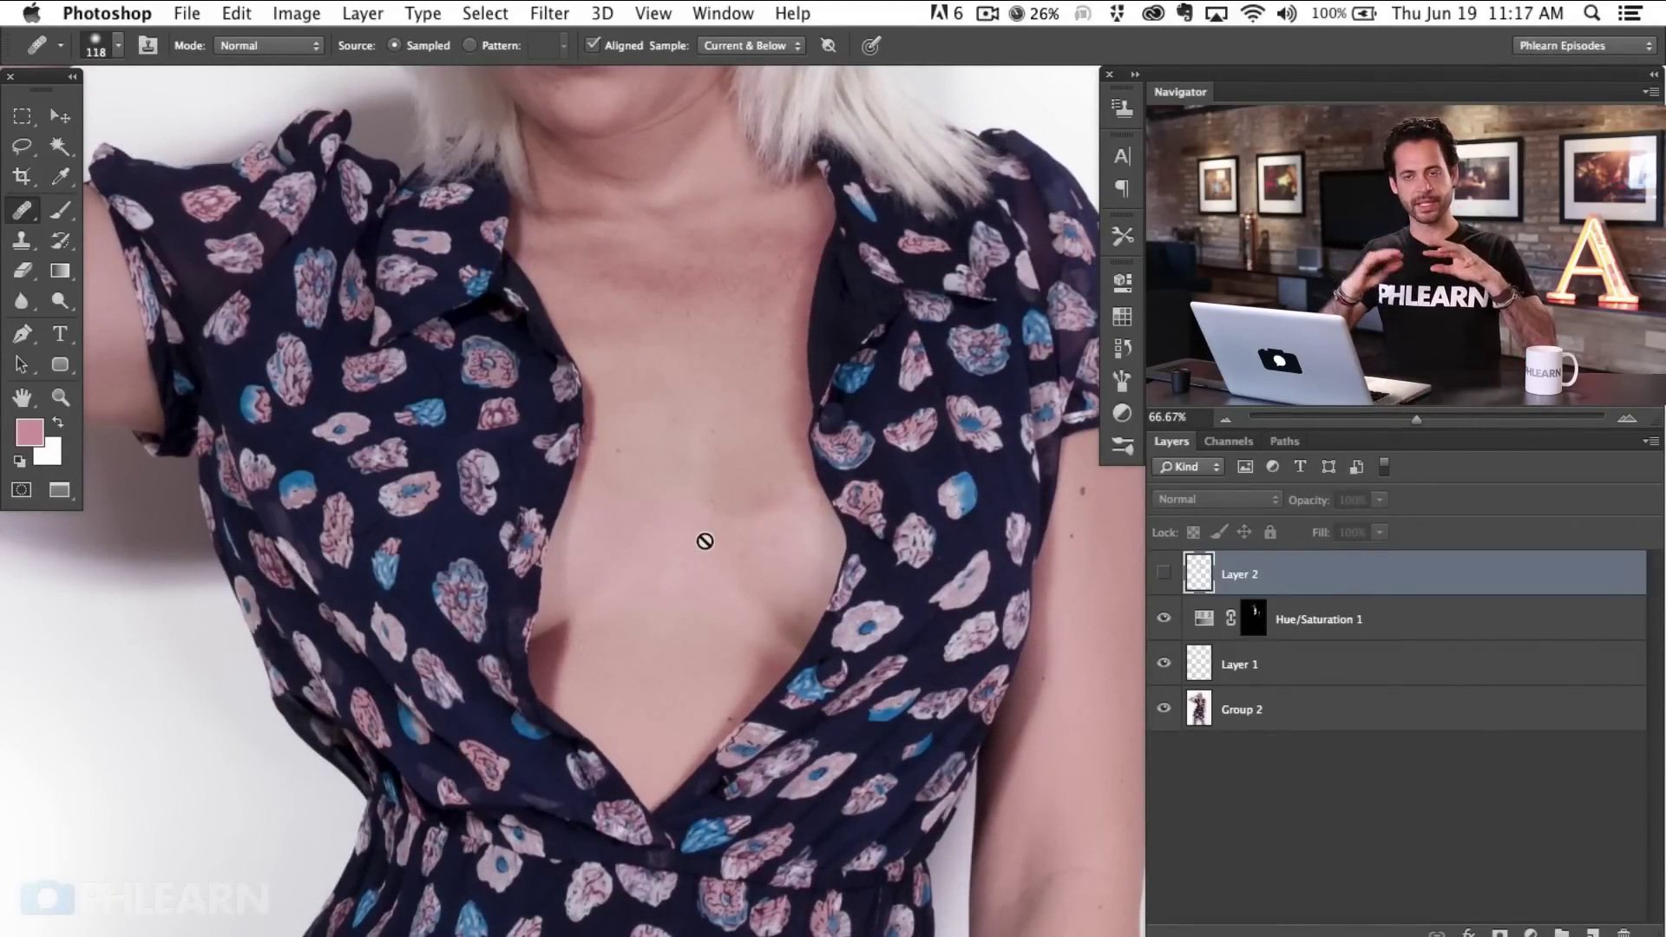
pyautogui.click(1164, 575)
pyautogui.click(1163, 575)
pyautogui.click(1163, 575)
pyautogui.moveTo(770, 651); pyautogui.dragTo(838, 826)
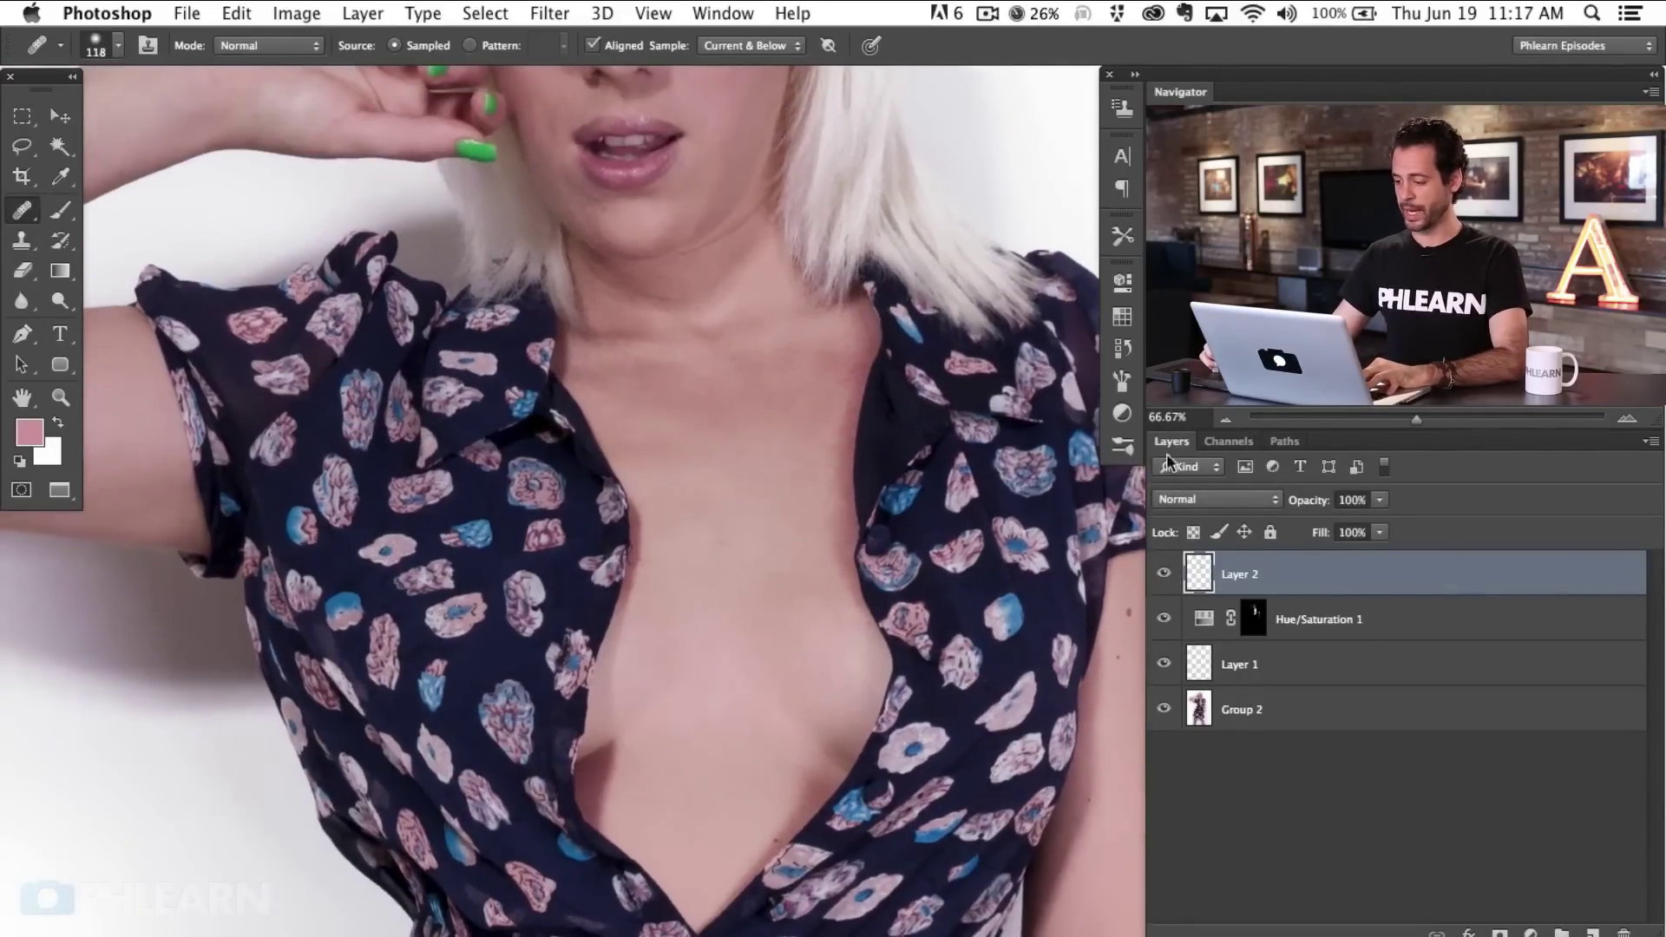
pyautogui.click(1225, 419)
pyautogui.click(1225, 419)
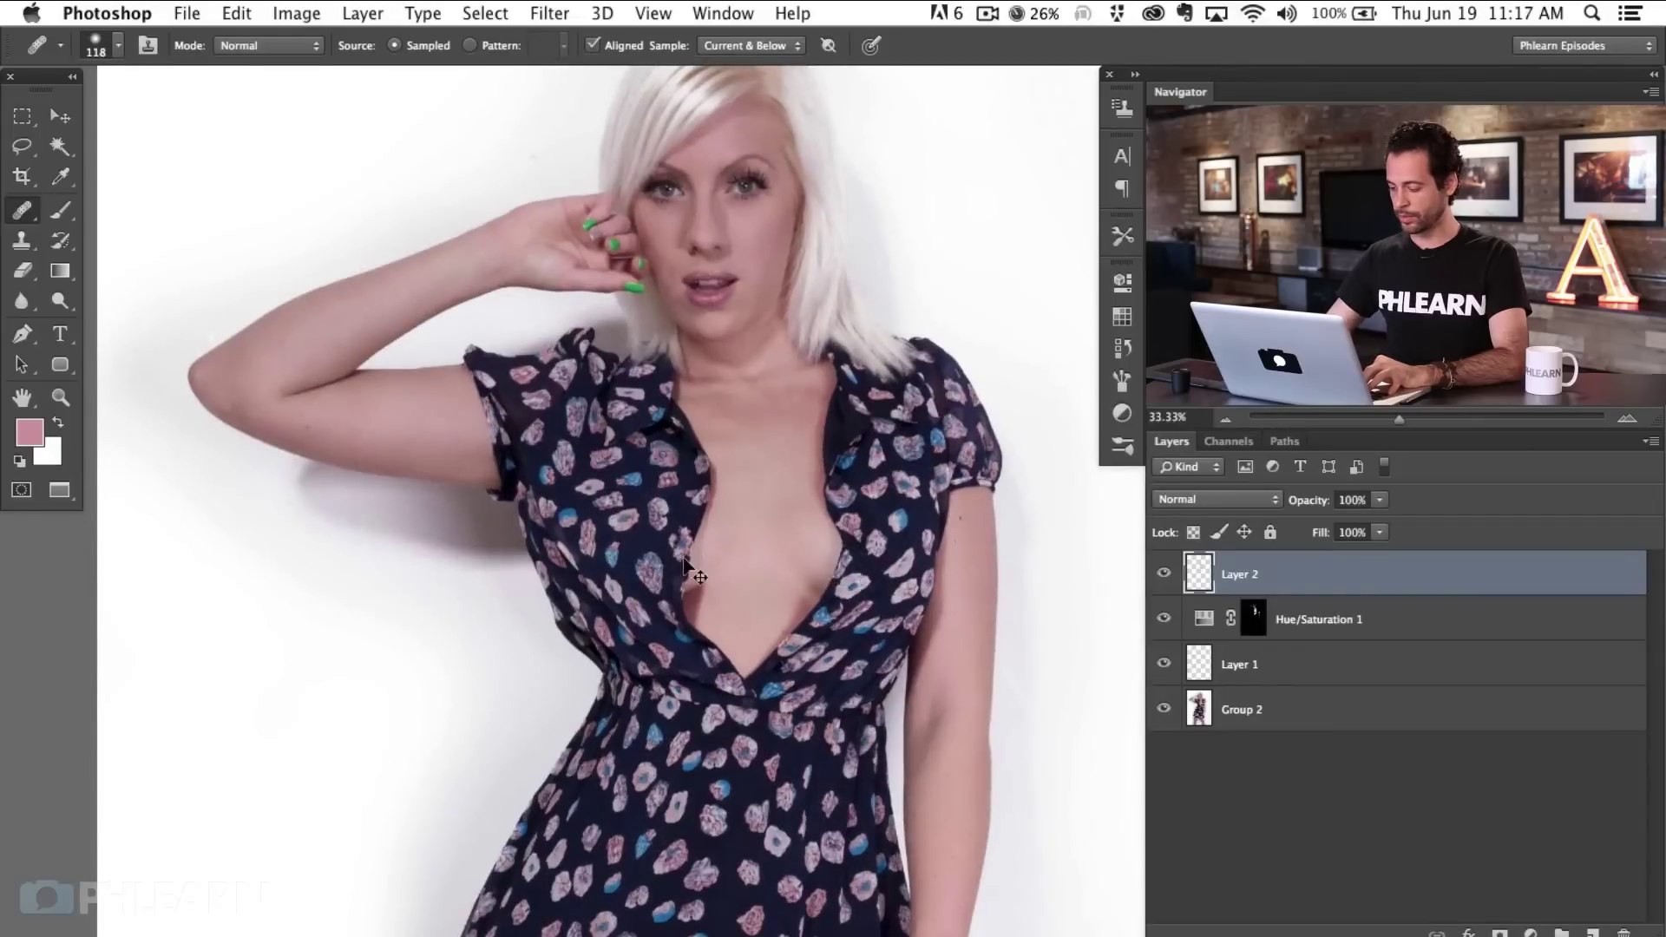
# - Heal the uneven chest skin beside the dress's open edge on Layer 2, using skin sampled from just below it
pyautogui.press('super+plus')
pyautogui.press('super+plus')
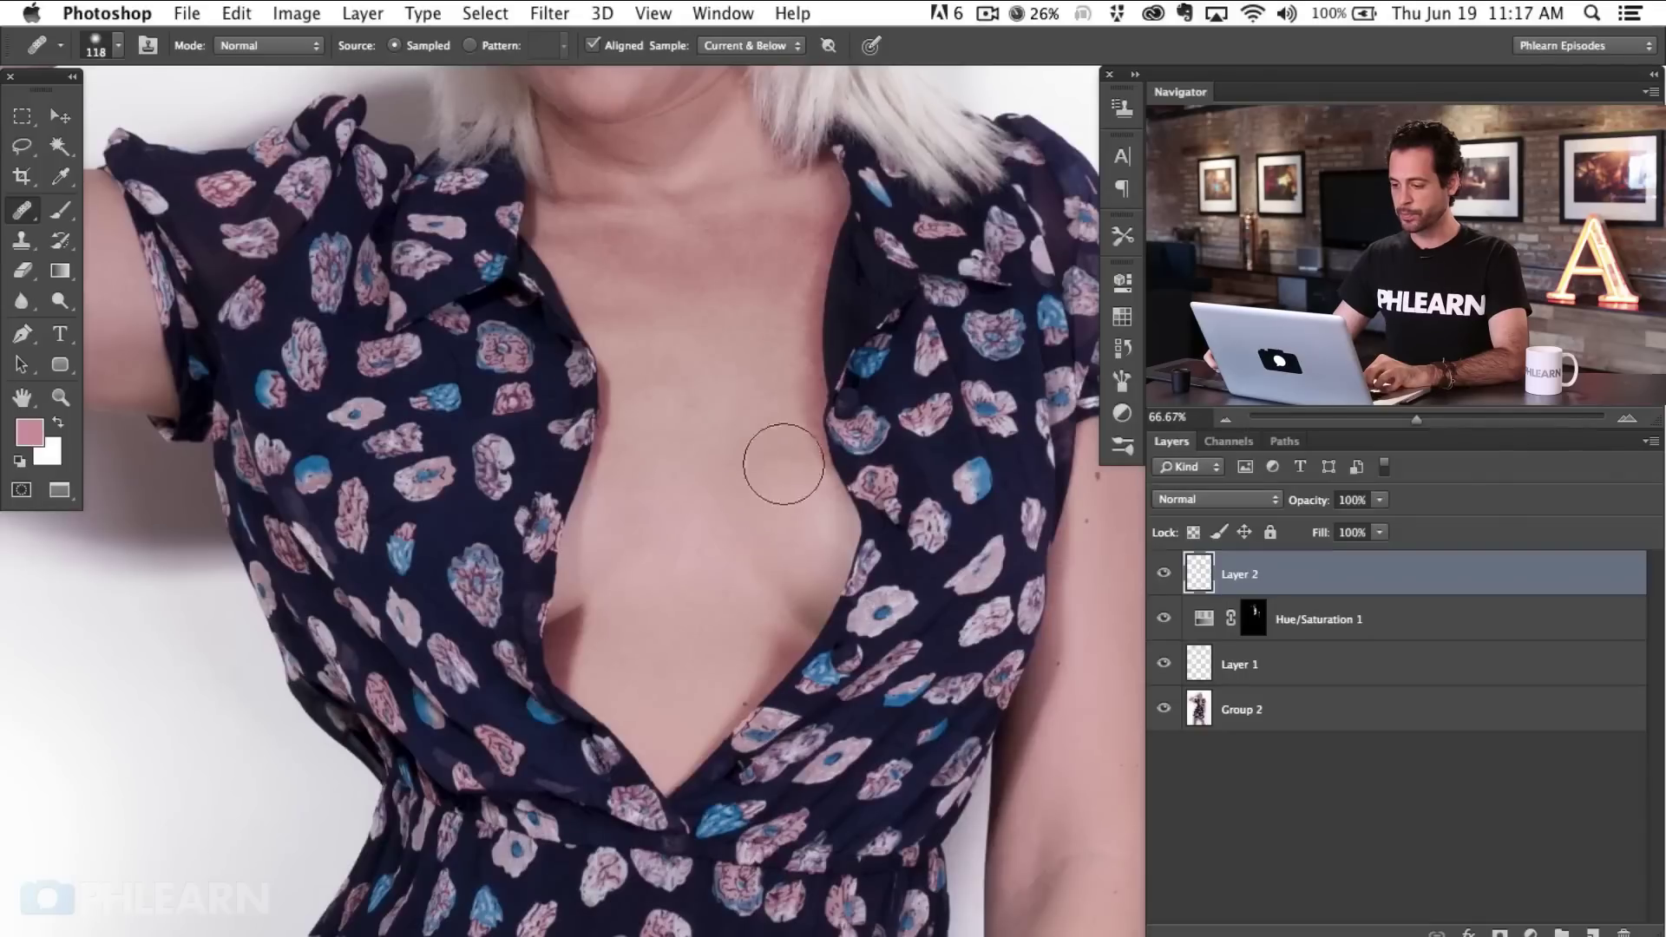
pyautogui.keyDown('alt'); pyautogui.click(782, 511); pyautogui.keyUp('alt')
pyautogui.moveTo(755, 439); pyautogui.dragTo(779, 424)
pyautogui.moveTo(692, 622); pyautogui.dragTo(726, 731)
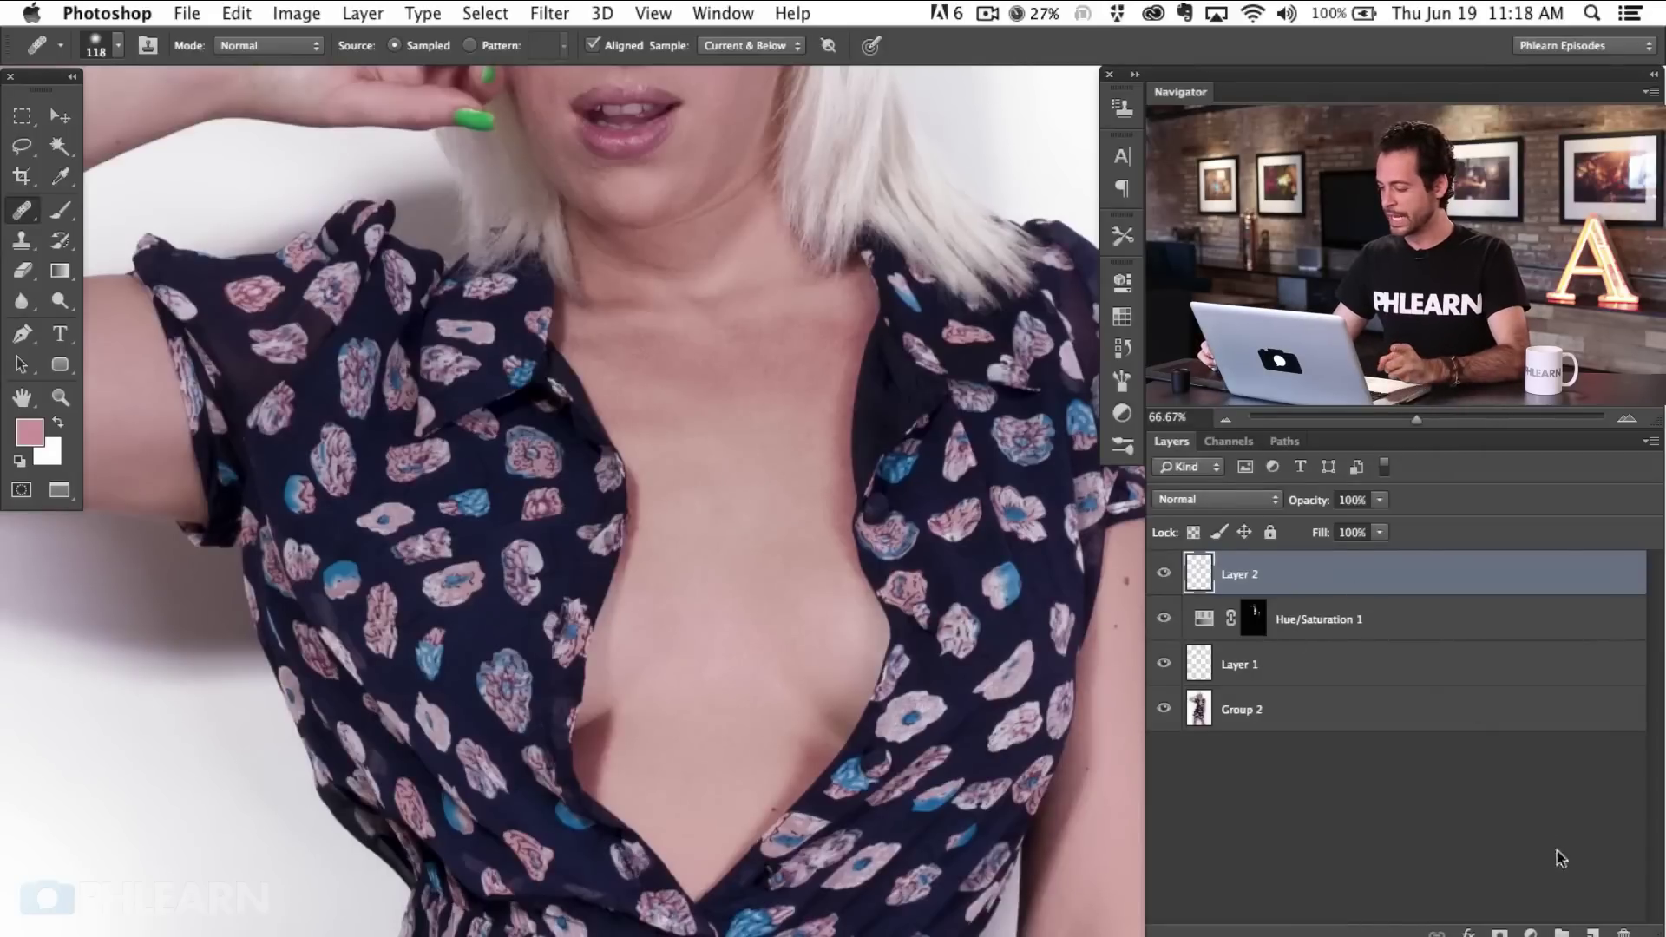
# - Add a Hue/Saturation adjustment above Layer 2 with Colorize on, Hue 22, Saturation 22 and Lightness -12
pyautogui.click(1530, 932)
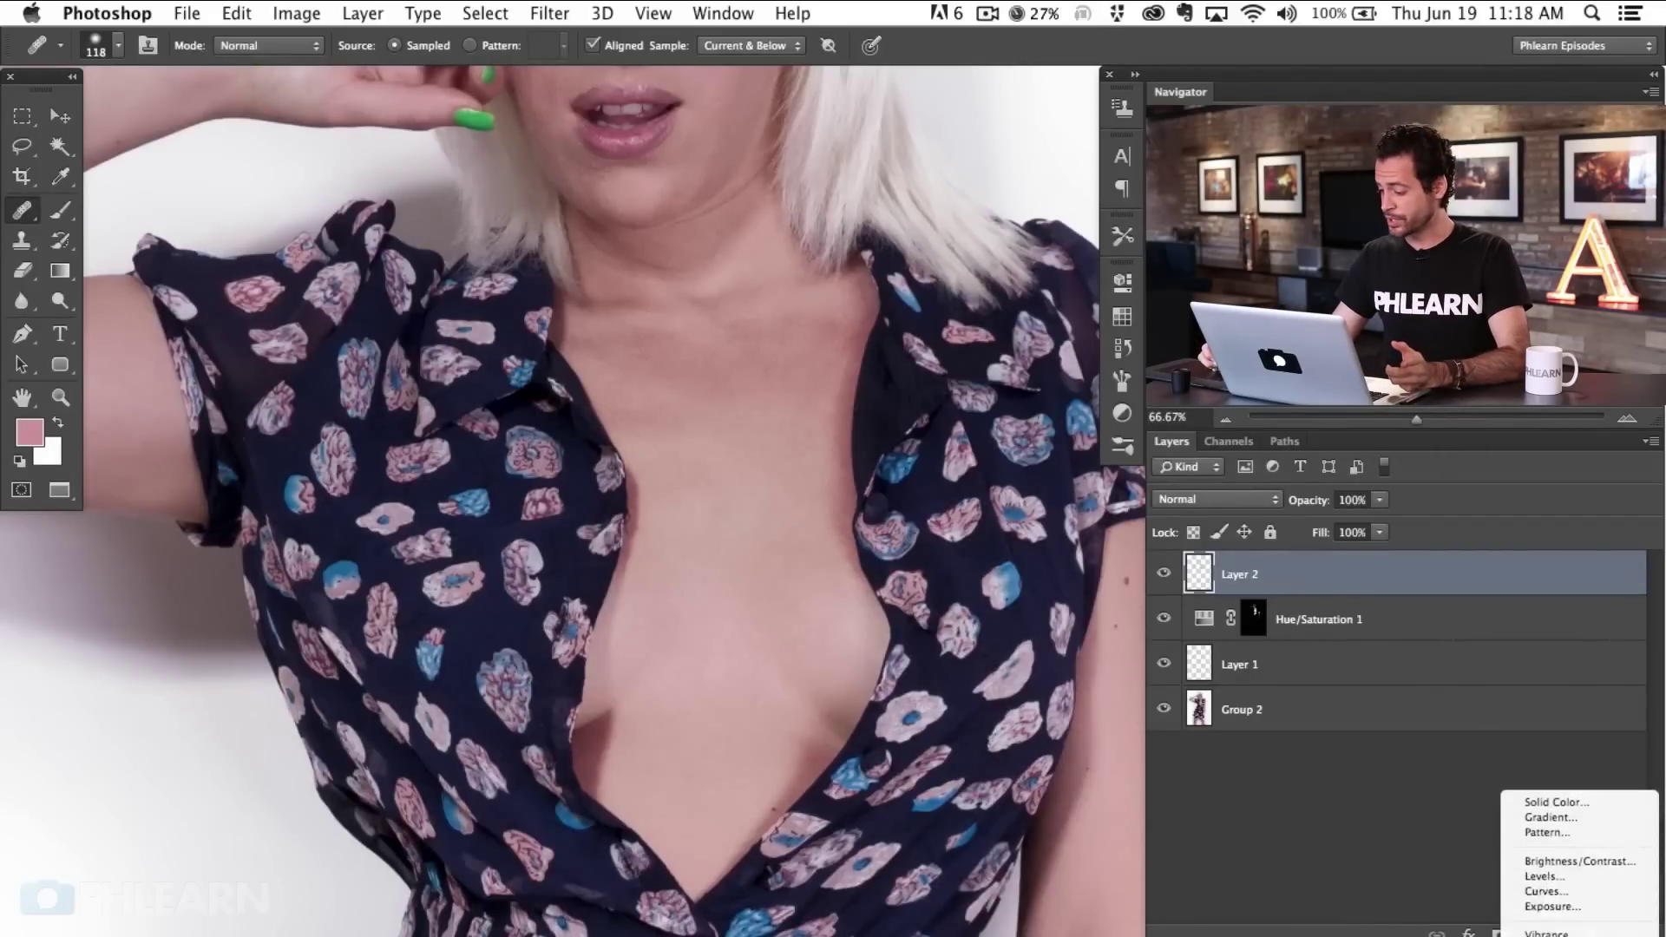
pyautogui.click(1556, 936)
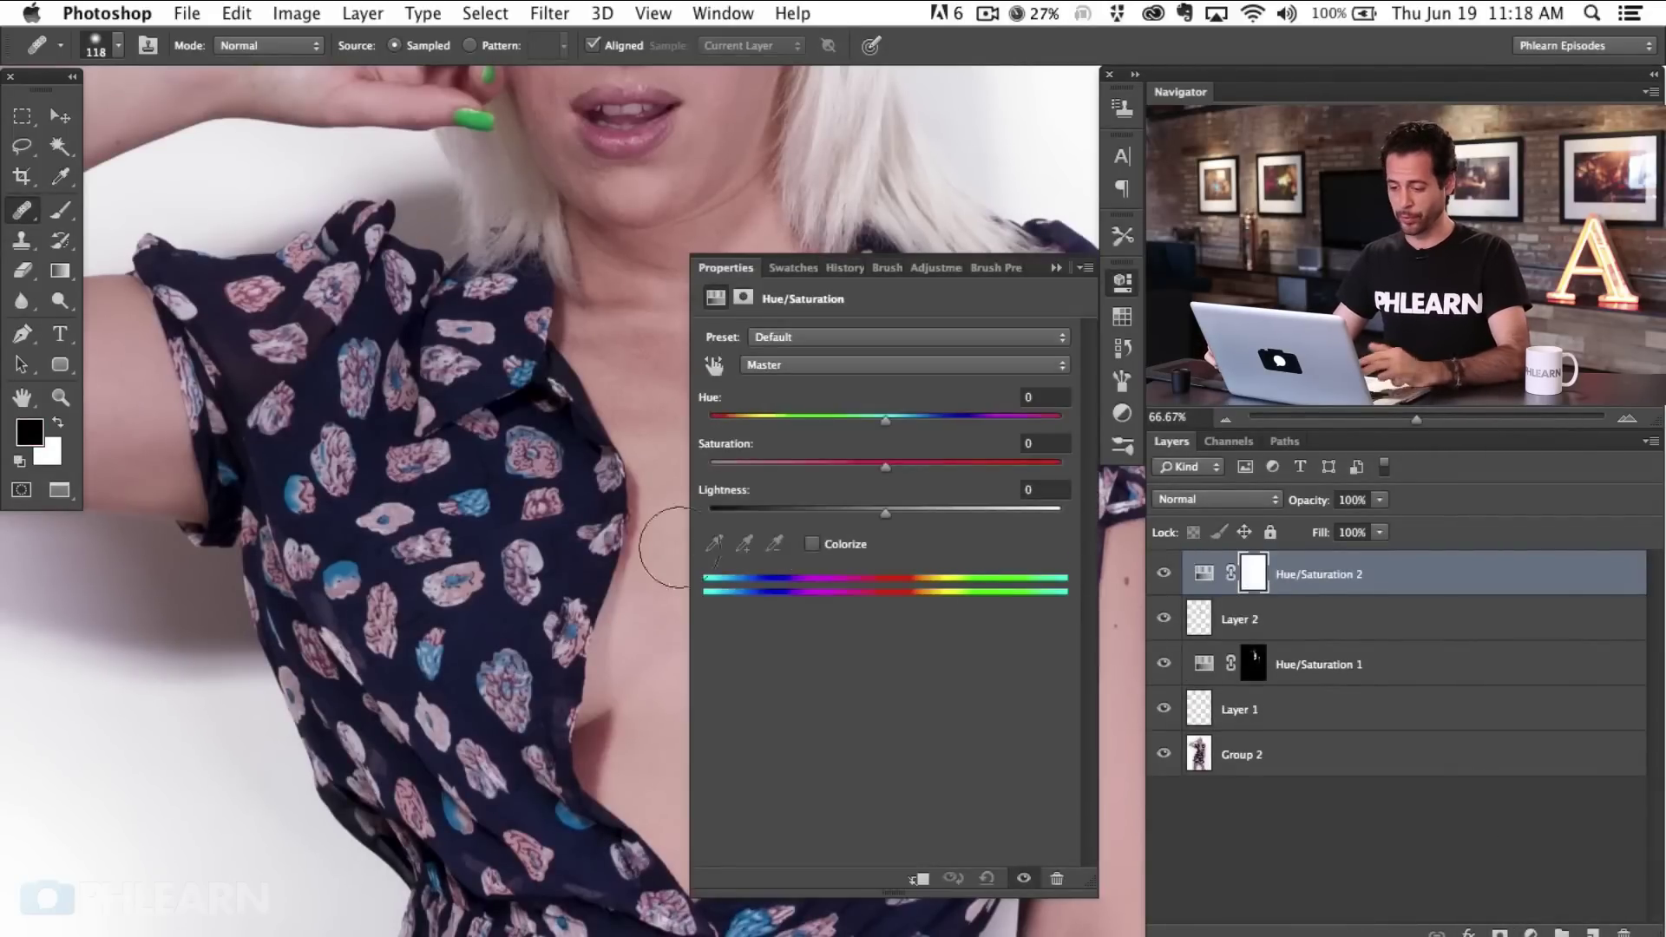
pyautogui.hscroll(5, 603, 638)
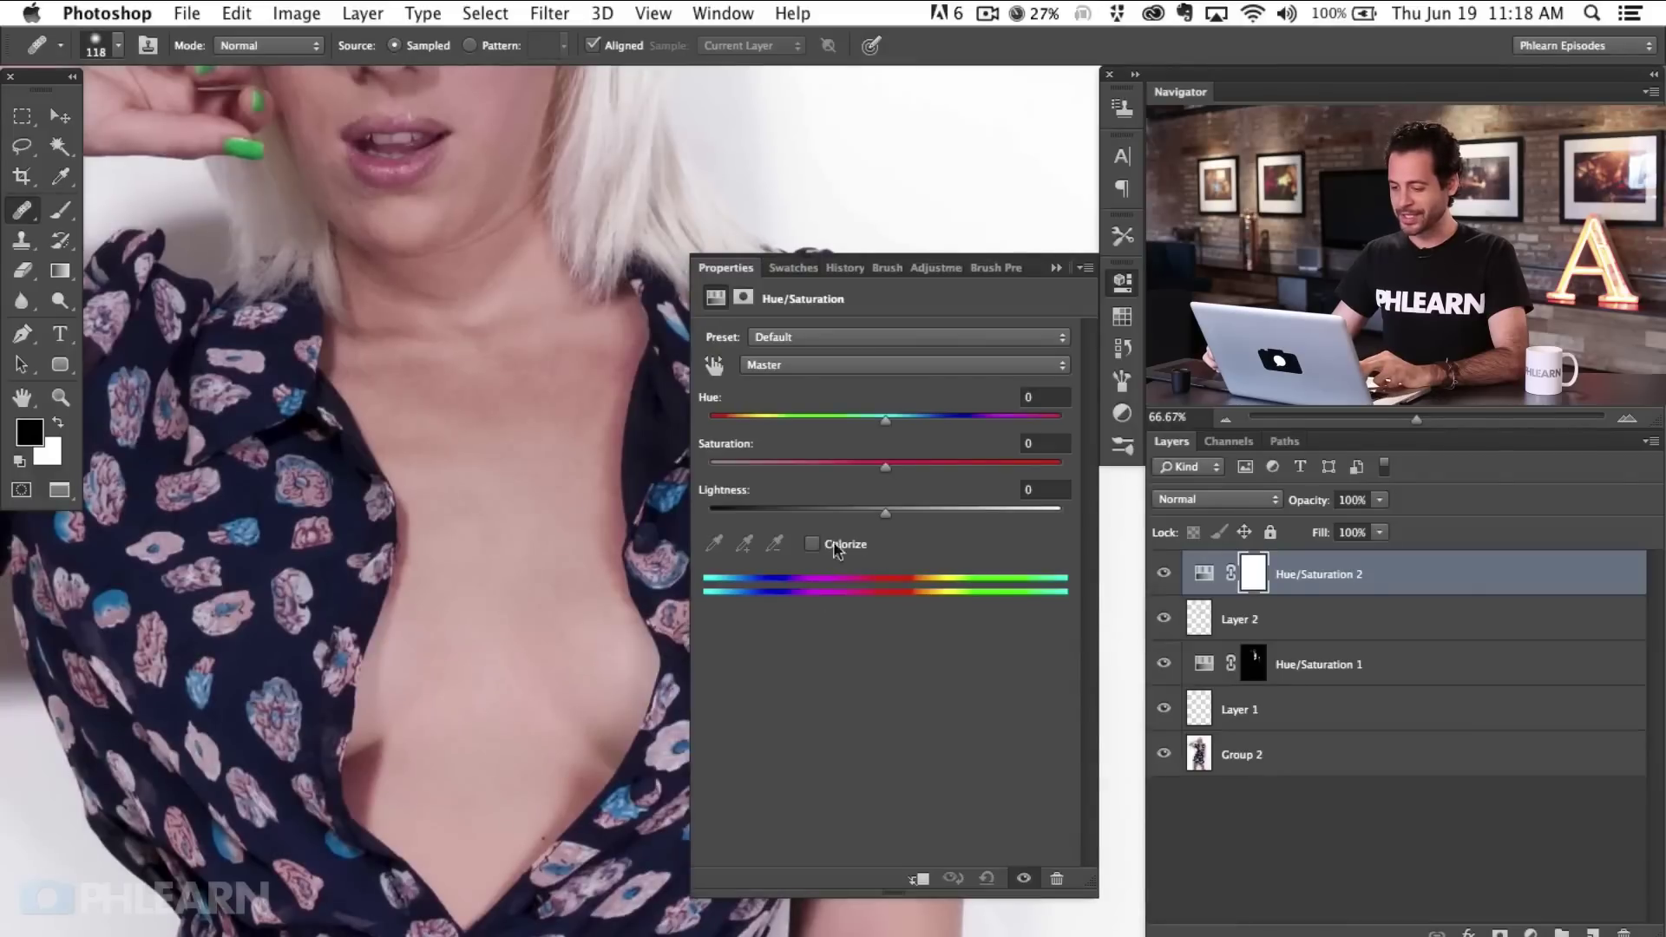
pyautogui.click(833, 544)
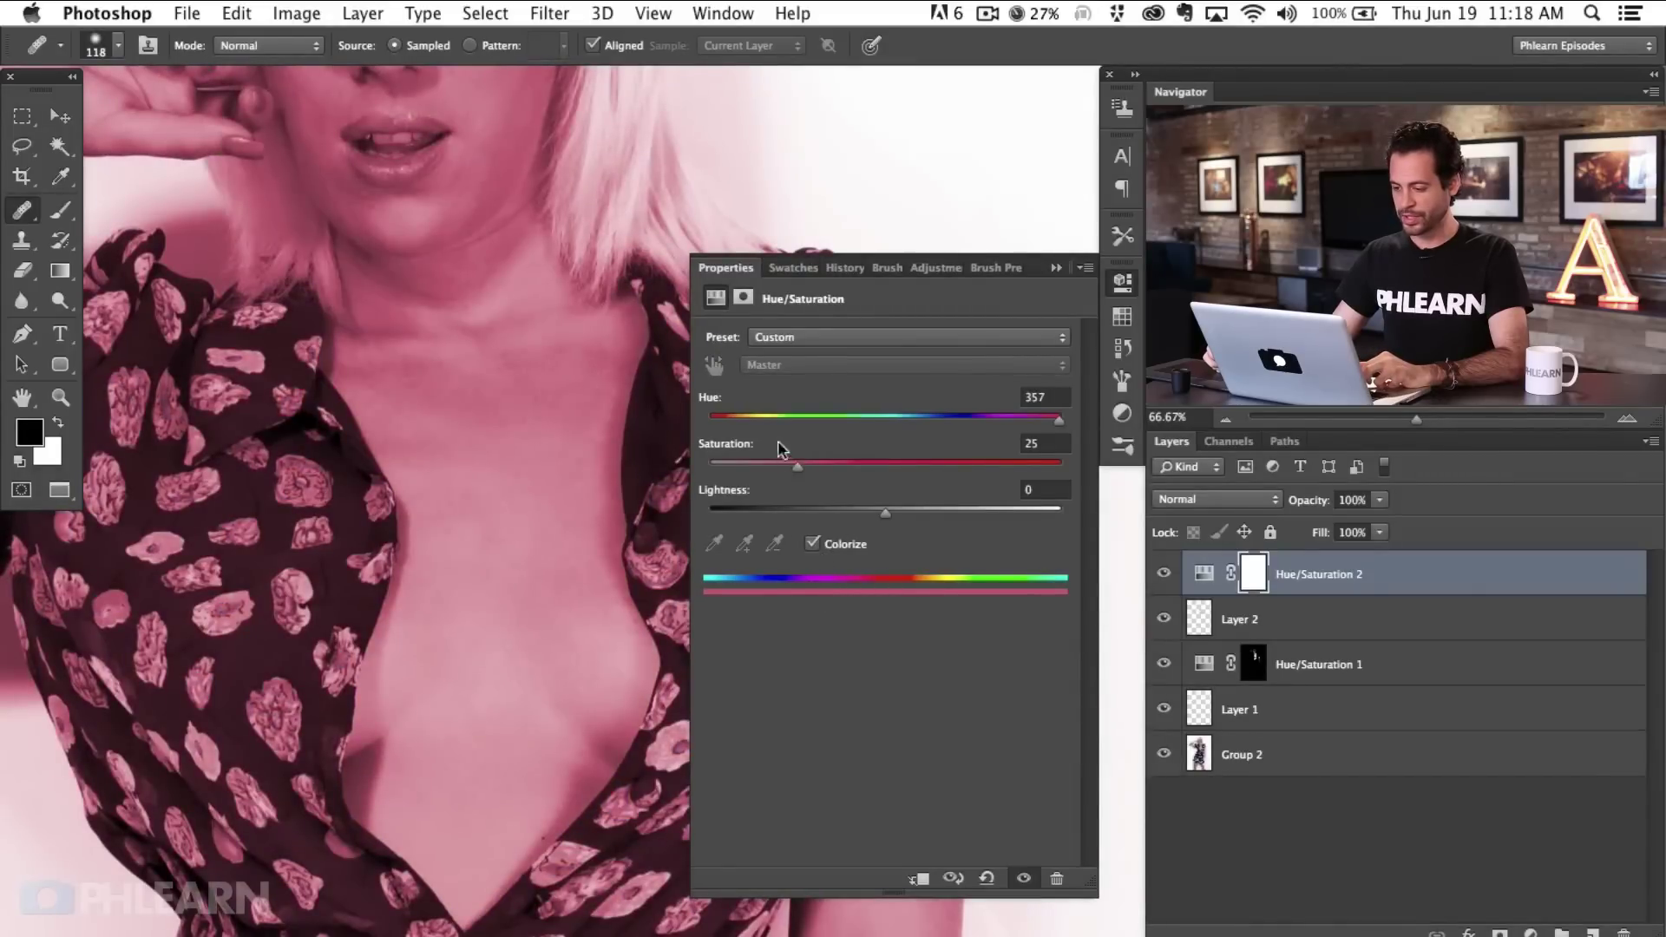
pyautogui.click(730, 420)
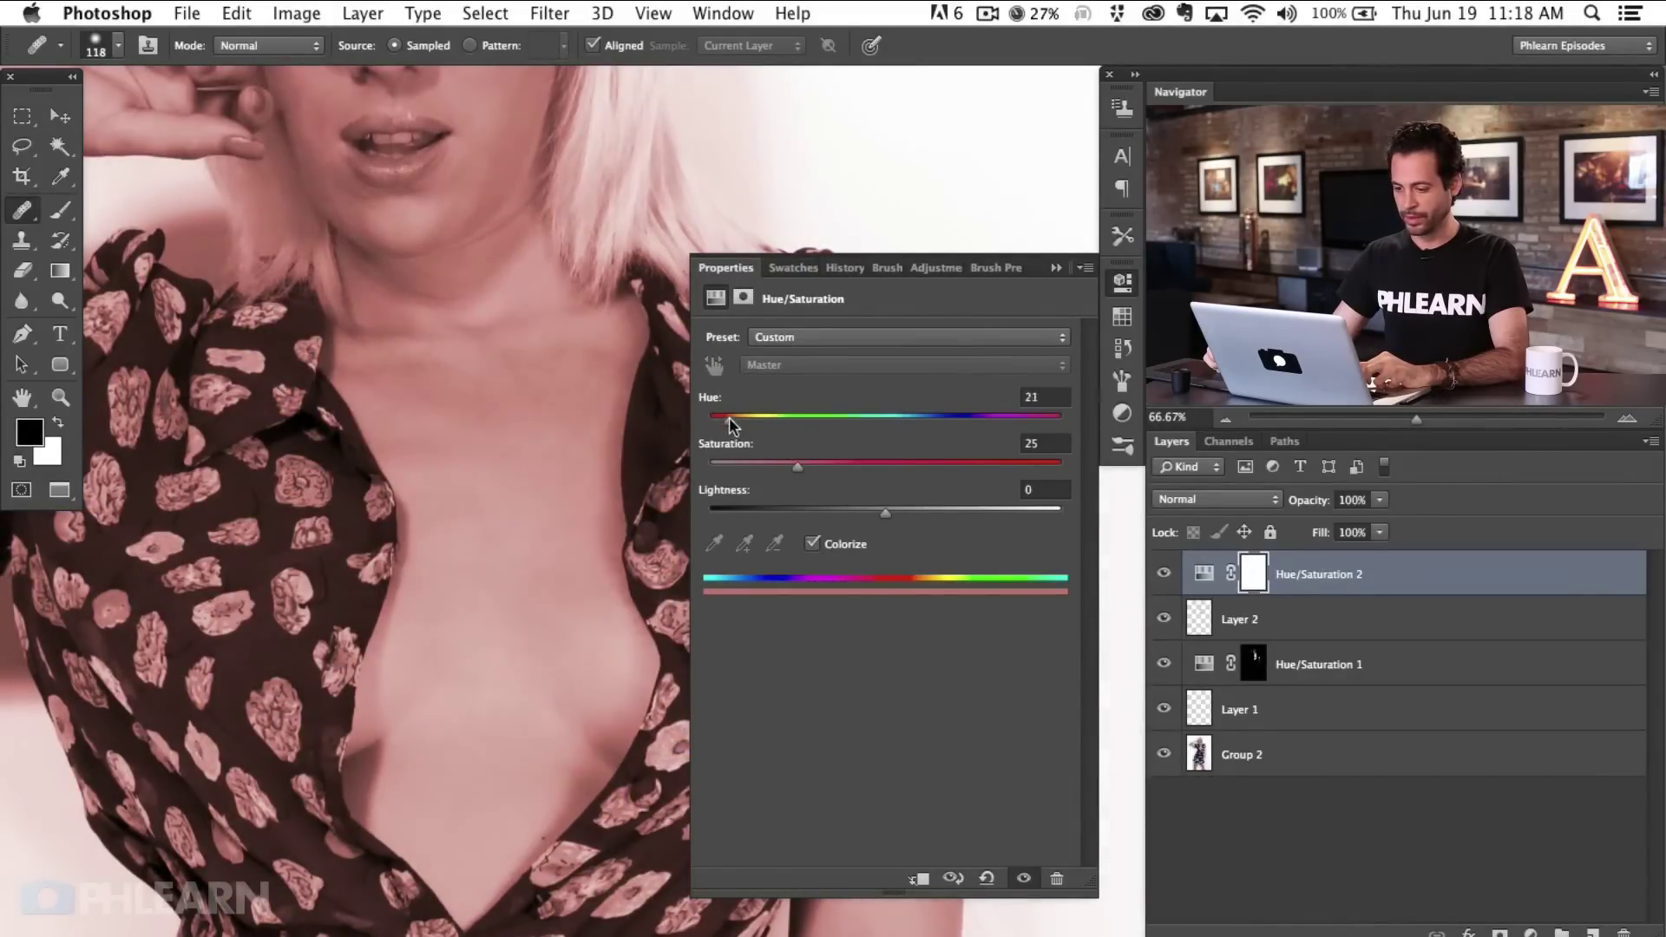
pyautogui.moveTo(851, 512); pyautogui.dragTo(870, 515)
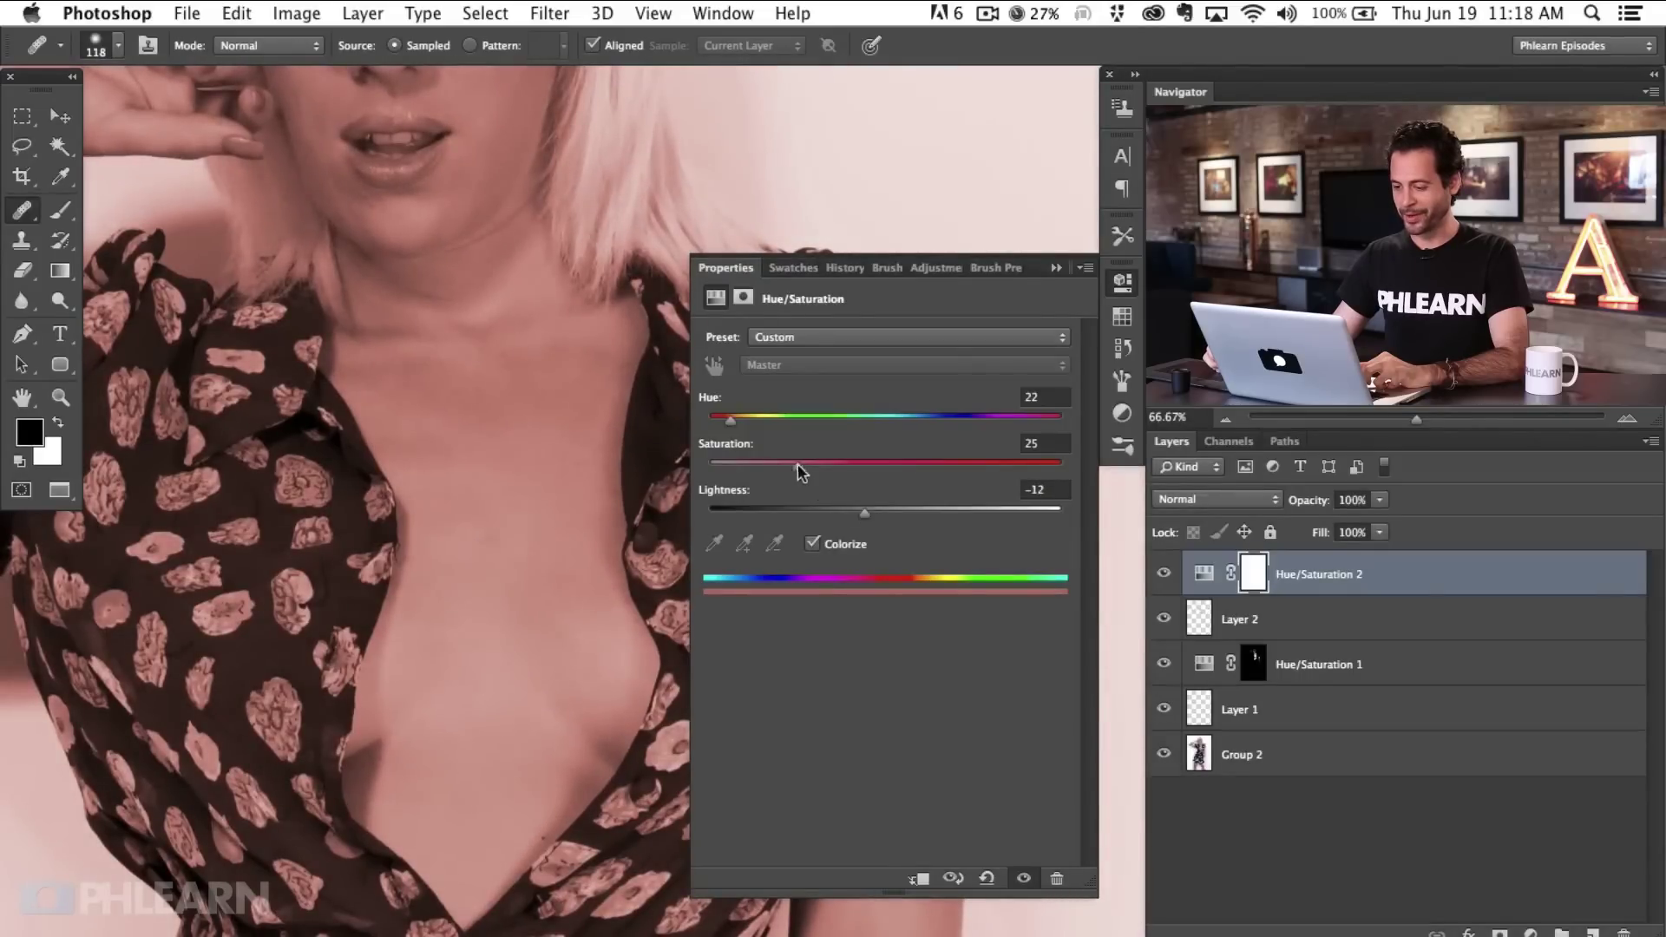
pyautogui.moveTo(792, 468); pyautogui.dragTo(786, 467)
# - Compare the skin tone with and without the colorizing Hue/Saturation 2 adjustment
pyautogui.click(1161, 574)
pyautogui.click(1159, 575)
pyautogui.click(1161, 575)
pyautogui.click(1160, 575)
pyautogui.click(1161, 575)
pyautogui.click(1161, 574)
pyautogui.click(1161, 575)
pyautogui.click(1161, 575)
# - Invert the Hue/Saturation 2 mask to black and paint white over the exposed chest with a 91 px brush at 70% flow
pyautogui.moveTo(512, 710); pyautogui.dragTo(551, 775)
pyautogui.press('super+i')
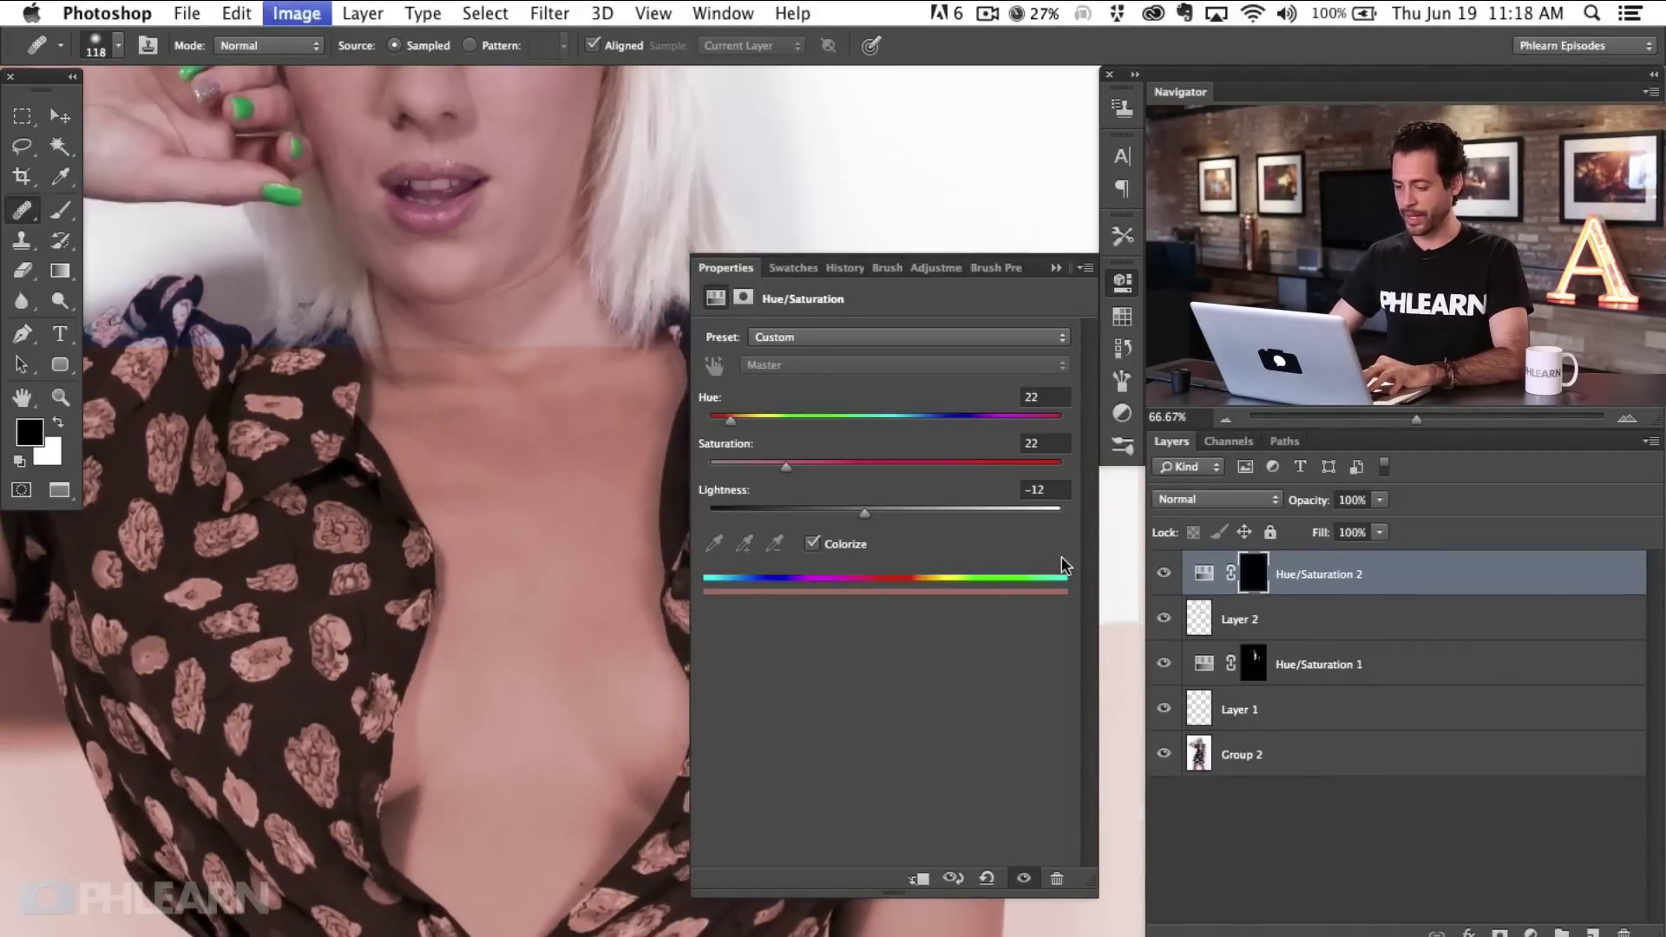
pyautogui.press('b')
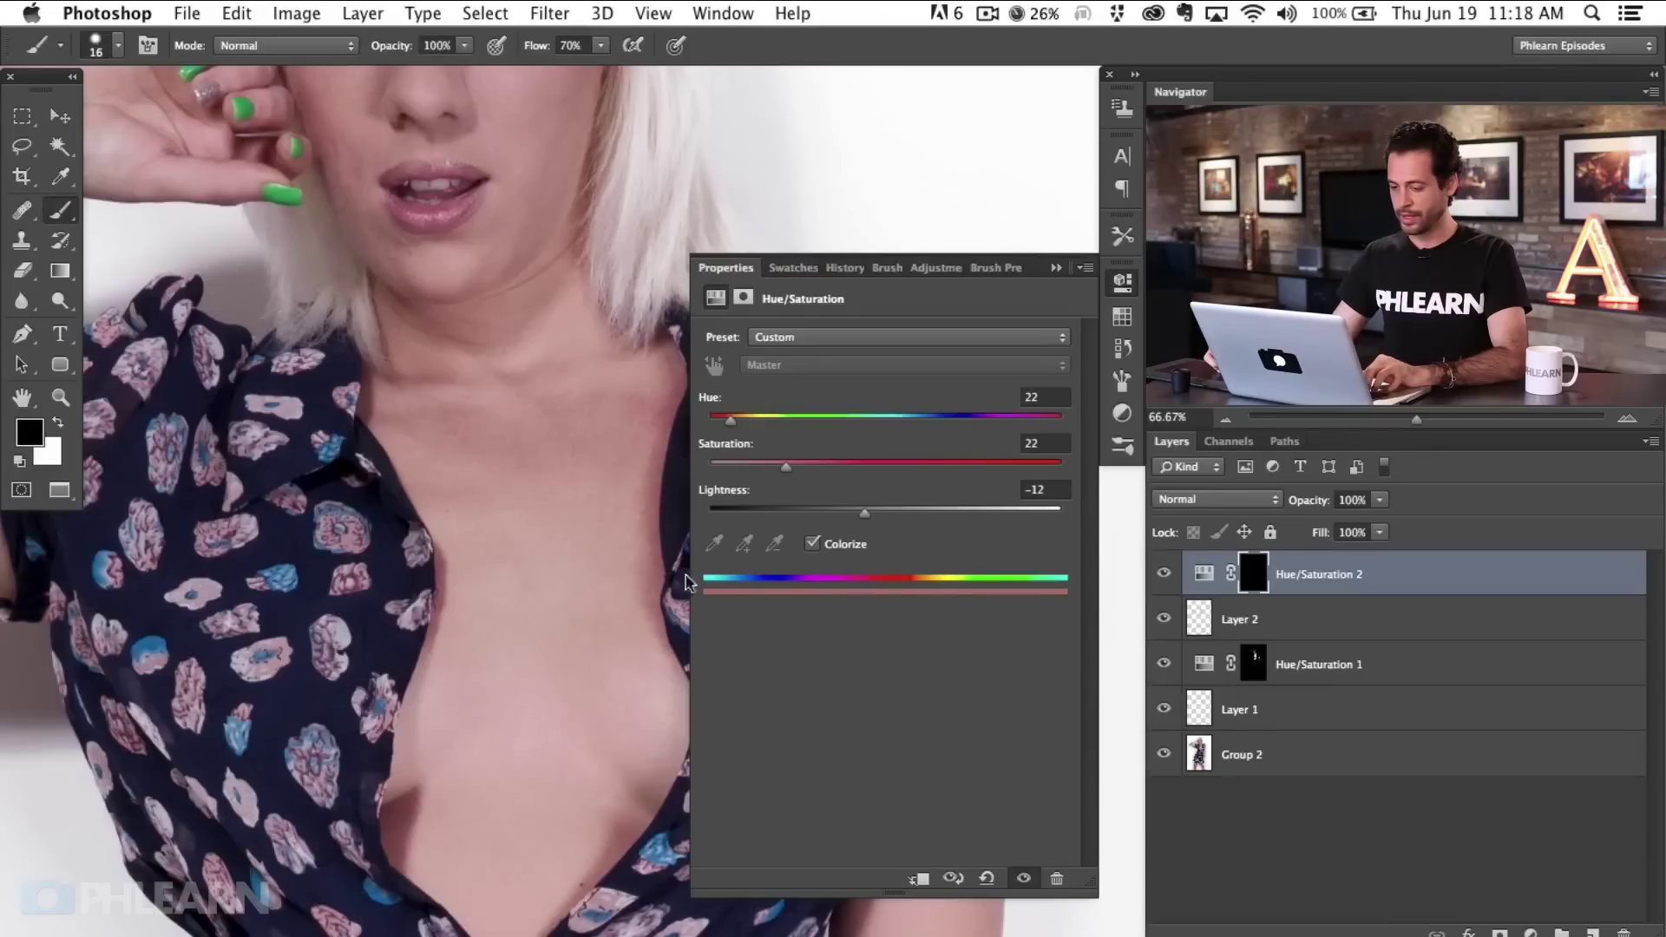
pyautogui.press('x')
pyautogui.moveTo(544, 560); pyautogui.dragTo(532, 718)
pyautogui.press(']')
pyautogui.press(']')
pyautogui.press(']')
pyautogui.press(']')
pyautogui.press(']')
pyautogui.moveTo(555, 643)
pyautogui.mouseDown()
pyautogui.moveTo(560, 697)
pyautogui.moveTo(603, 535)
pyautogui.moveTo(620, 643)
pyautogui.moveTo(612, 491)
pyautogui.moveTo(610, 505)
pyautogui.moveTo(562, 454)
pyautogui.moveTo(529, 572)
pyautogui.moveTo(485, 470)
pyautogui.moveTo(471, 555)
pyautogui.moveTo(428, 446)
pyautogui.moveTo(391, 410)
pyautogui.moveTo(445, 387)
pyautogui.moveTo(496, 478)
pyautogui.moveTo(575, 449)
pyautogui.moveTo(634, 393)
pyautogui.moveTo(637, 424)
pyautogui.moveTo(558, 348)
pyautogui.moveTo(524, 368)
pyautogui.moveTo(564, 365)
pyautogui.moveTo(482, 385)
pyautogui.mouseUp()
pyautogui.moveTo(533, 671)
pyautogui.mouseDown()
pyautogui.moveTo(526, 574)
pyautogui.moveTo(506, 617)
pyautogui.moveTo(500, 467)
pyautogui.moveTo(481, 493)
pyautogui.moveTo(485, 397)
pyautogui.moveTo(465, 503)
pyautogui.moveTo(454, 445)
pyautogui.moveTo(408, 644)
pyautogui.moveTo(440, 563)
pyautogui.moveTo(456, 691)
pyautogui.moveTo(441, 737)
pyautogui.moveTo(505, 821)
pyautogui.moveTo(649, 589)
pyautogui.mouseUp()
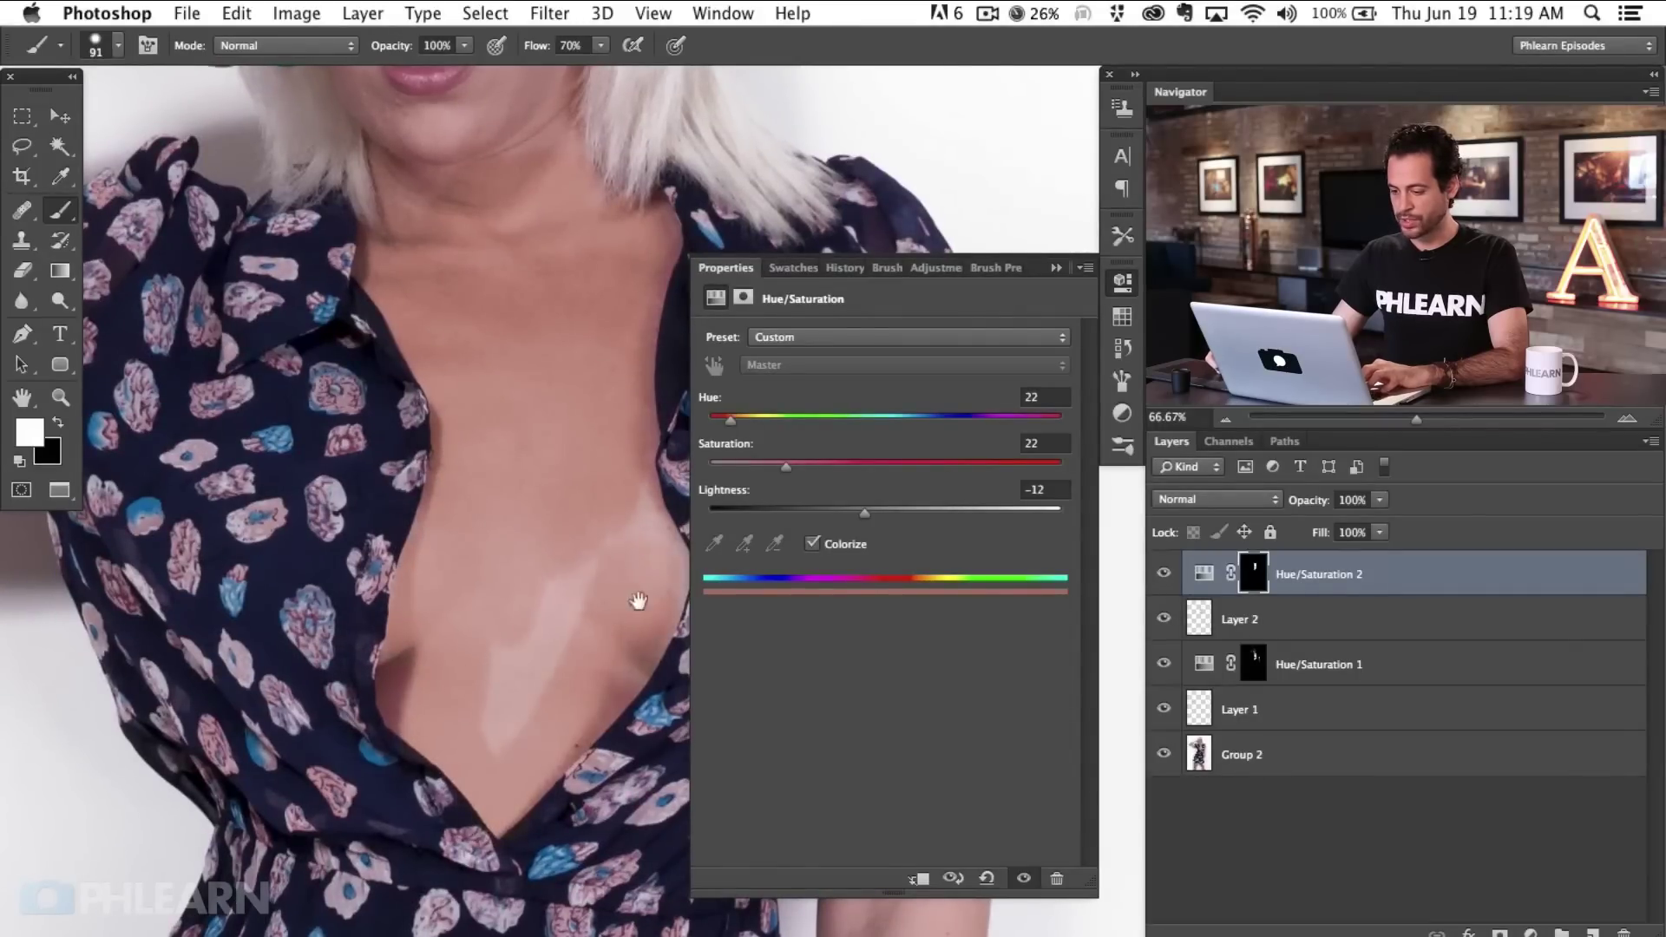
pyautogui.hscroll(2, 640, 595)
pyautogui.moveTo(561, 636)
pyautogui.mouseDown()
pyautogui.moveTo(522, 708)
pyautogui.moveTo(512, 571)
pyautogui.moveTo(474, 646)
pyautogui.moveTo(467, 725)
pyautogui.mouseUp()
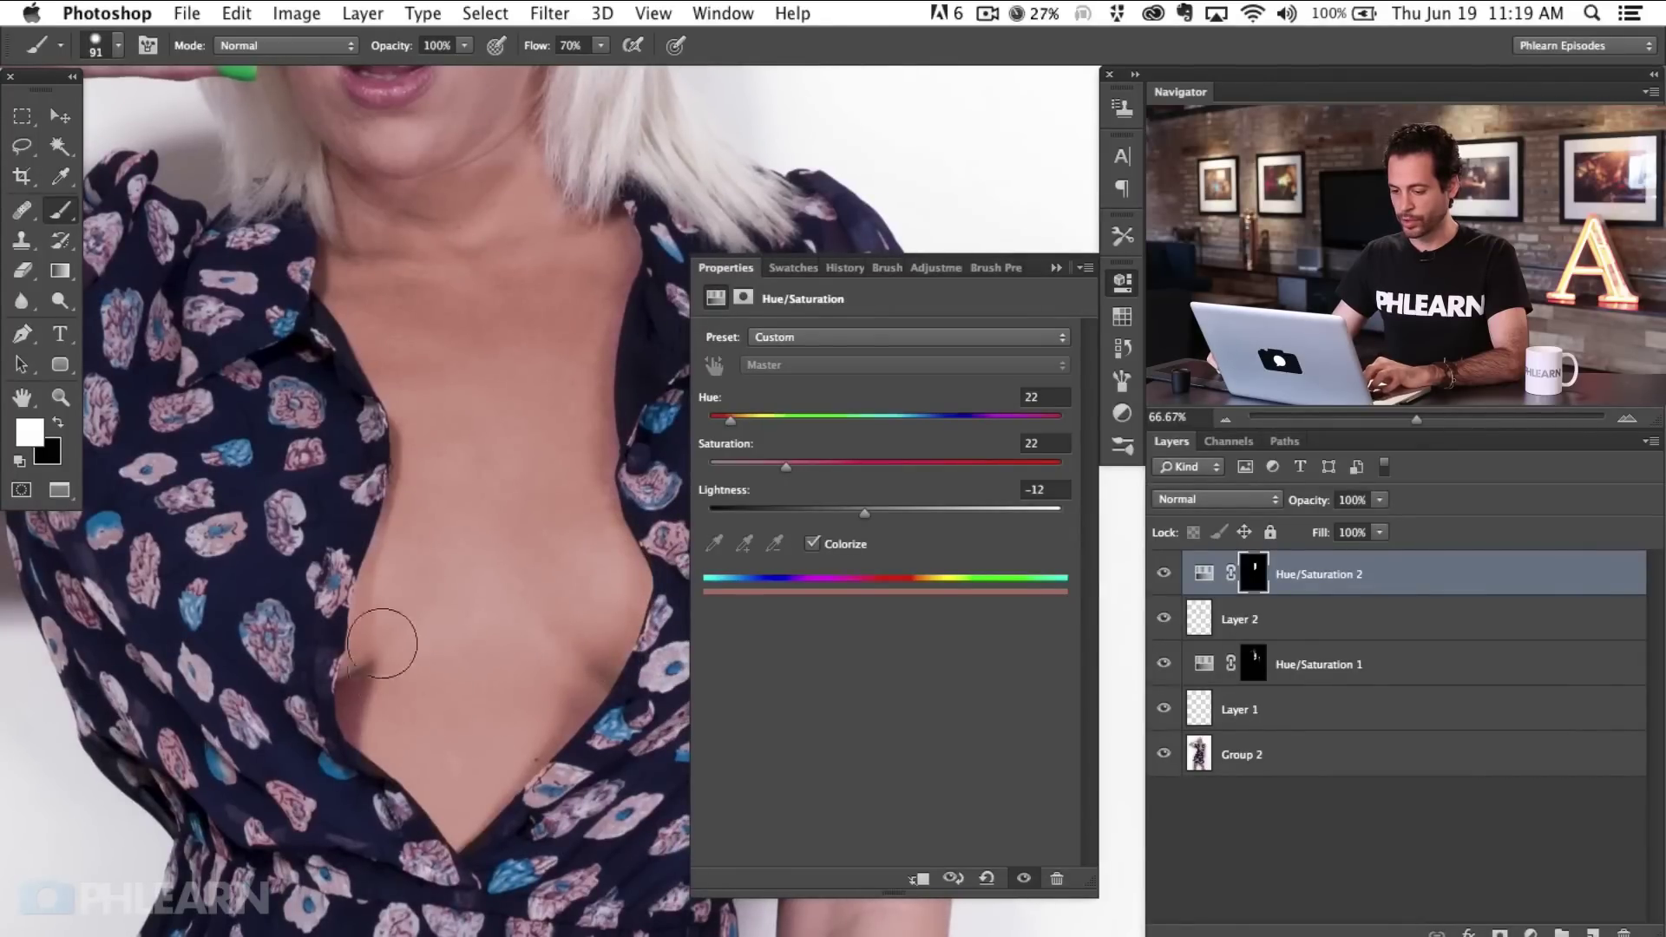
# - Extend the white area of the mask over the upper chest and neck with a 175 px brush
pyautogui.scroll(5, 483, 651)
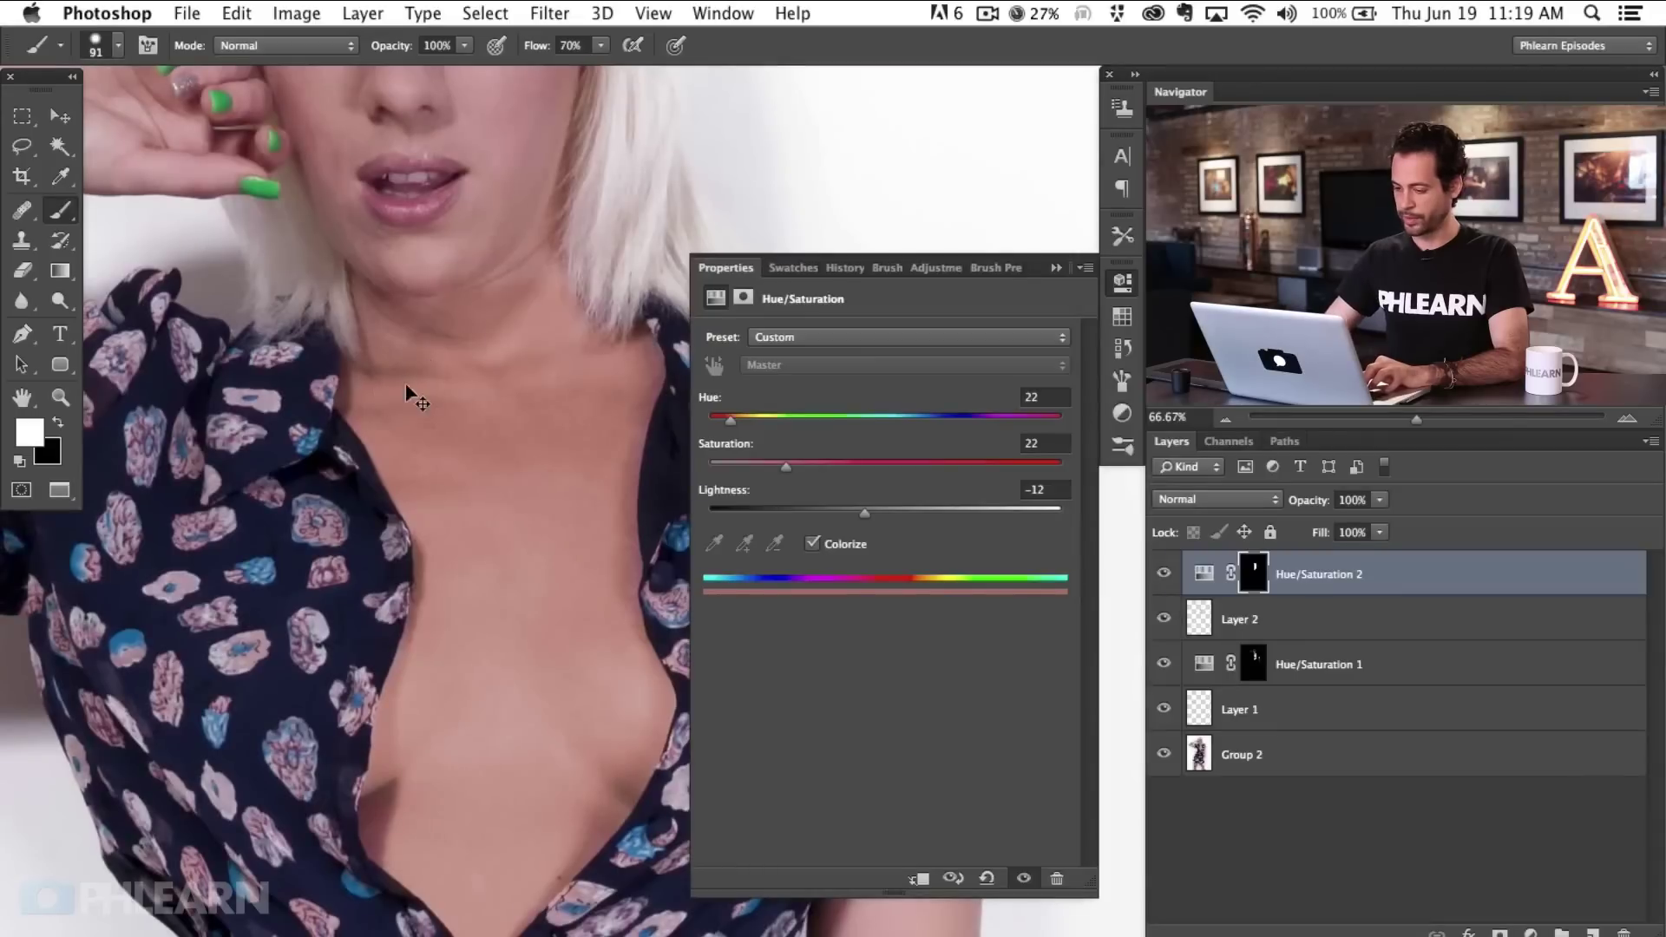
pyautogui.press('super+minus')
pyautogui.moveTo(678, 487); pyautogui.dragTo(556, 534)
pyautogui.moveTo(393, 472); pyautogui.dragTo(430, 472)
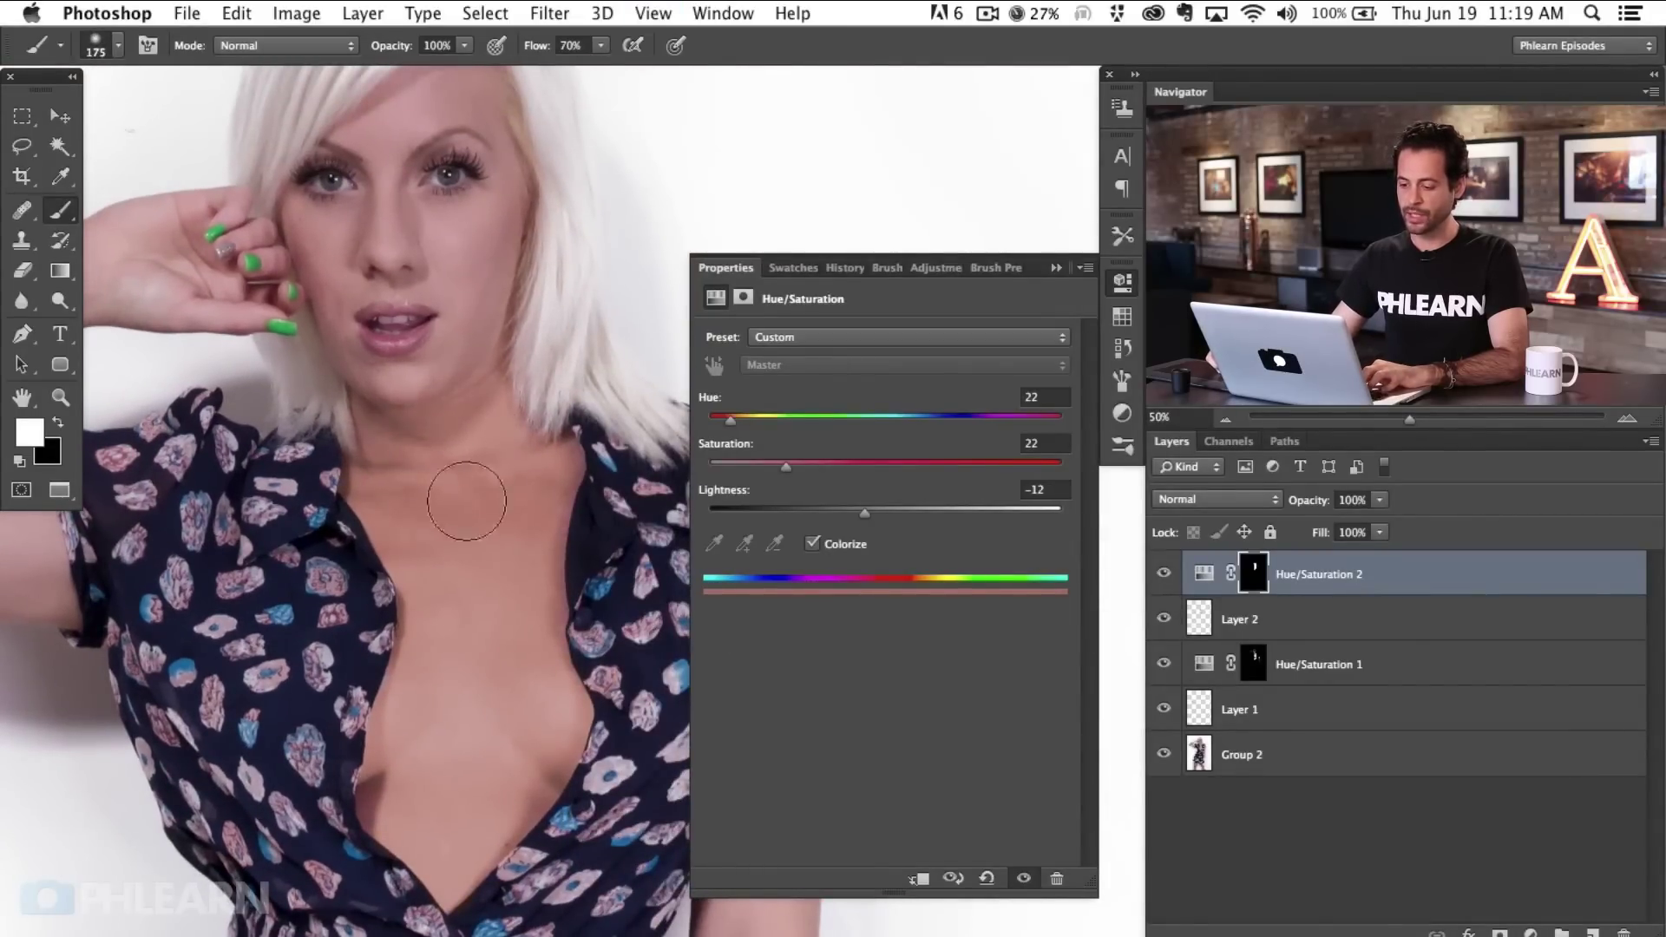
# - Paint white on the Hue/Saturation 2 mask along the lowered arm down to the hand
pyautogui.scroll(-3, 466, 501)
pyautogui.hscroll(4, 486, 538)
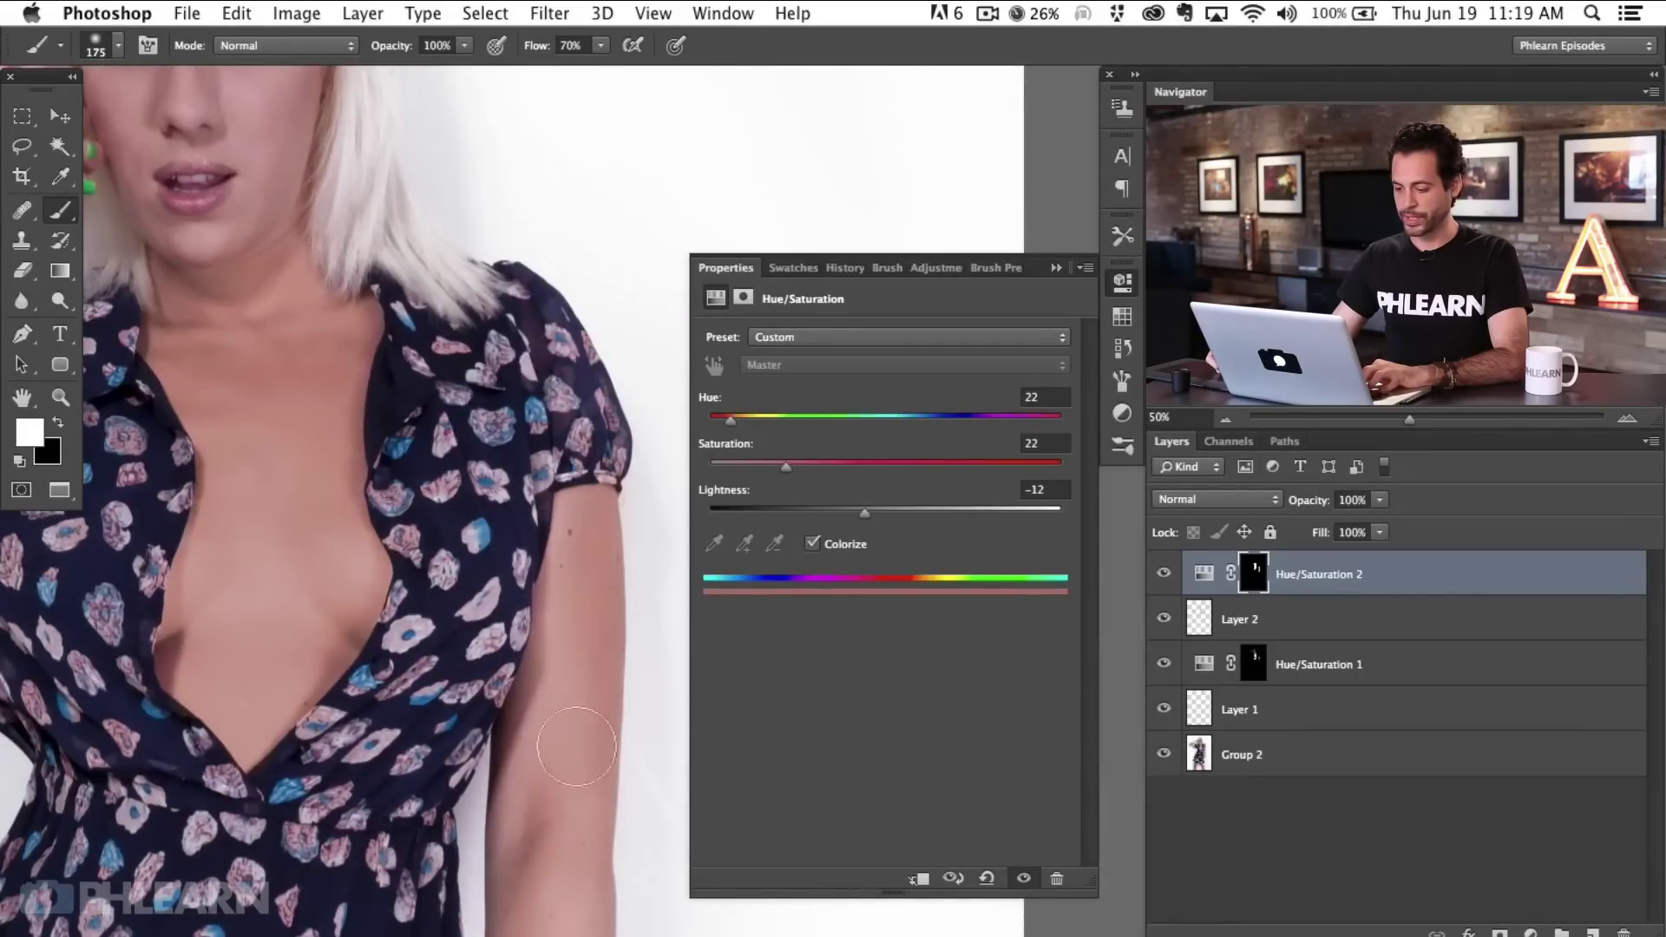
pyautogui.scroll(-5, 576, 746)
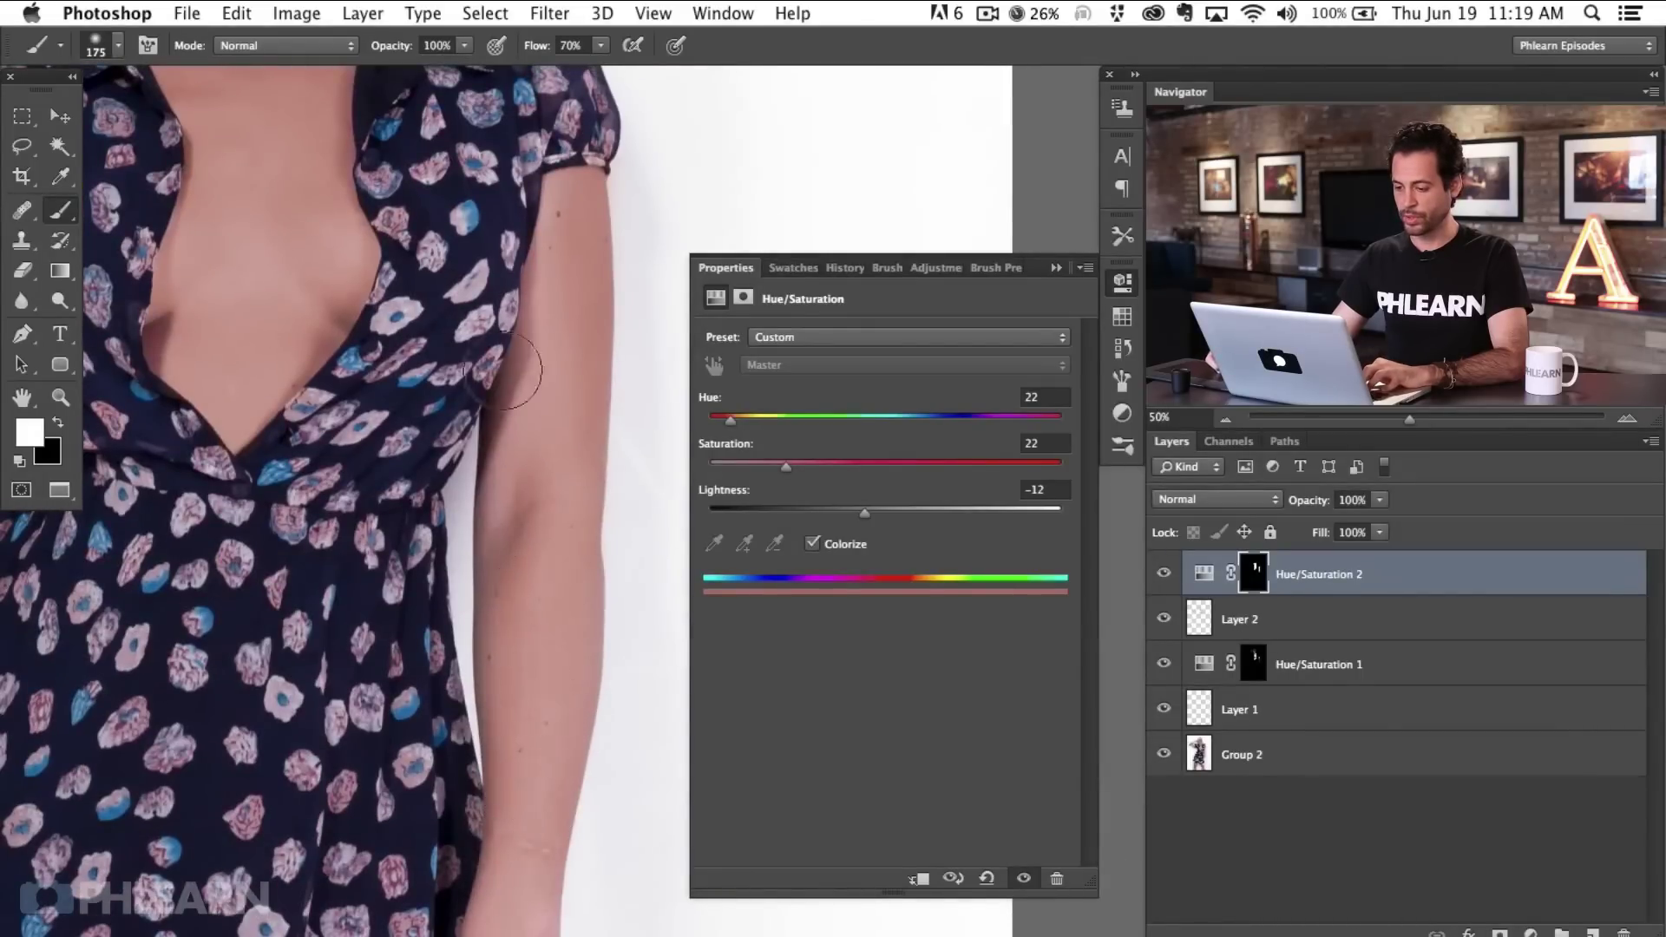
pyautogui.scroll(-6, 545, 694)
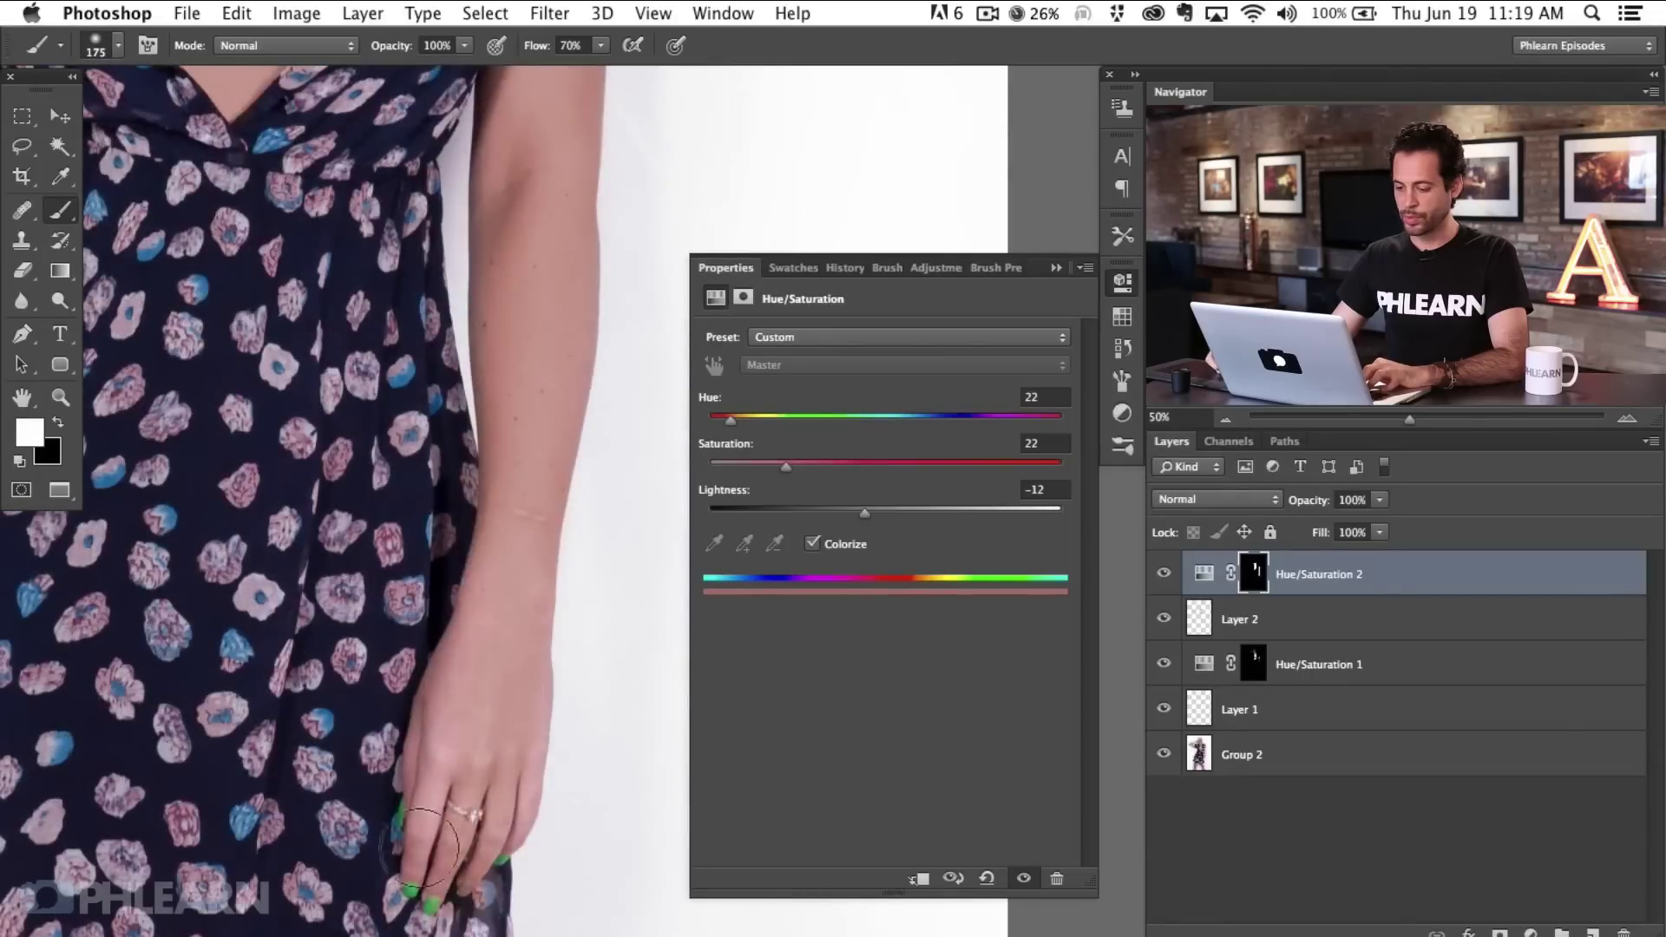
# - Paint the raised arm into the Hue/Saturation 2 mask and set the adjustment's Saturation to 19
pyautogui.scroll(15, 512, 798)
pyautogui.hscroll(-3, 512, 799)
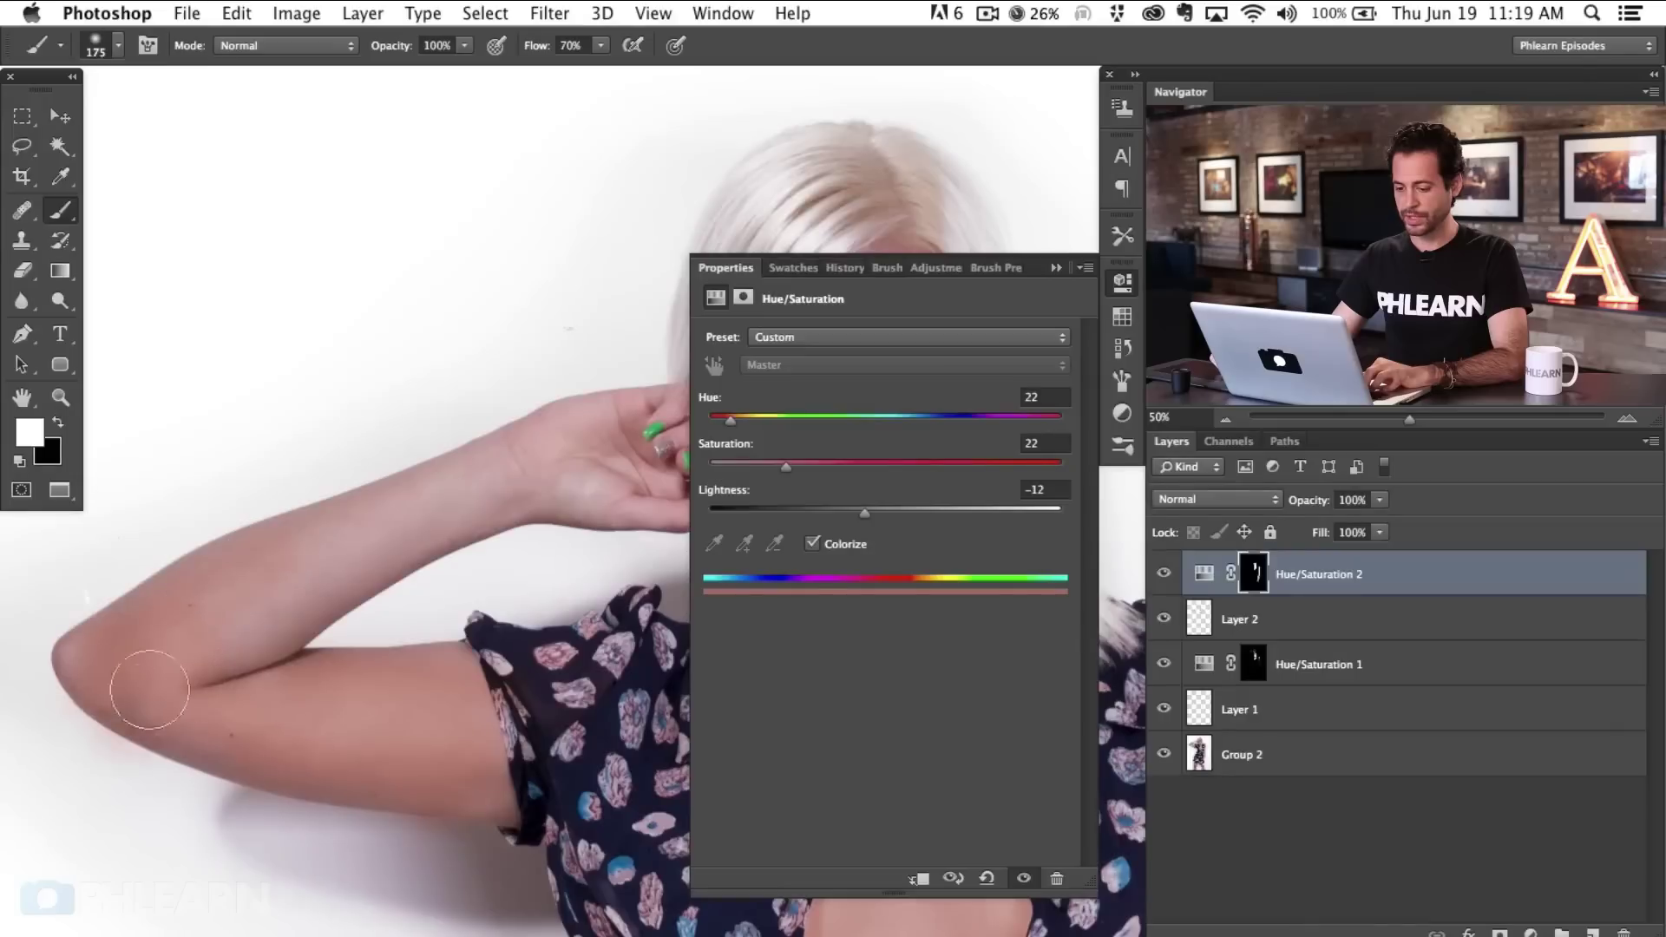
pyautogui.moveTo(532, 486)
pyautogui.mouseDown()
pyautogui.moveTo(522, 462)
pyautogui.moveTo(286, 531)
pyautogui.mouseUp()
pyautogui.moveTo(497, 551)
pyautogui.mouseDown()
pyautogui.moveTo(346, 508)
pyautogui.moveTo(328, 484)
pyautogui.moveTo(354, 405)
pyautogui.moveTo(333, 284)
pyautogui.mouseUp()
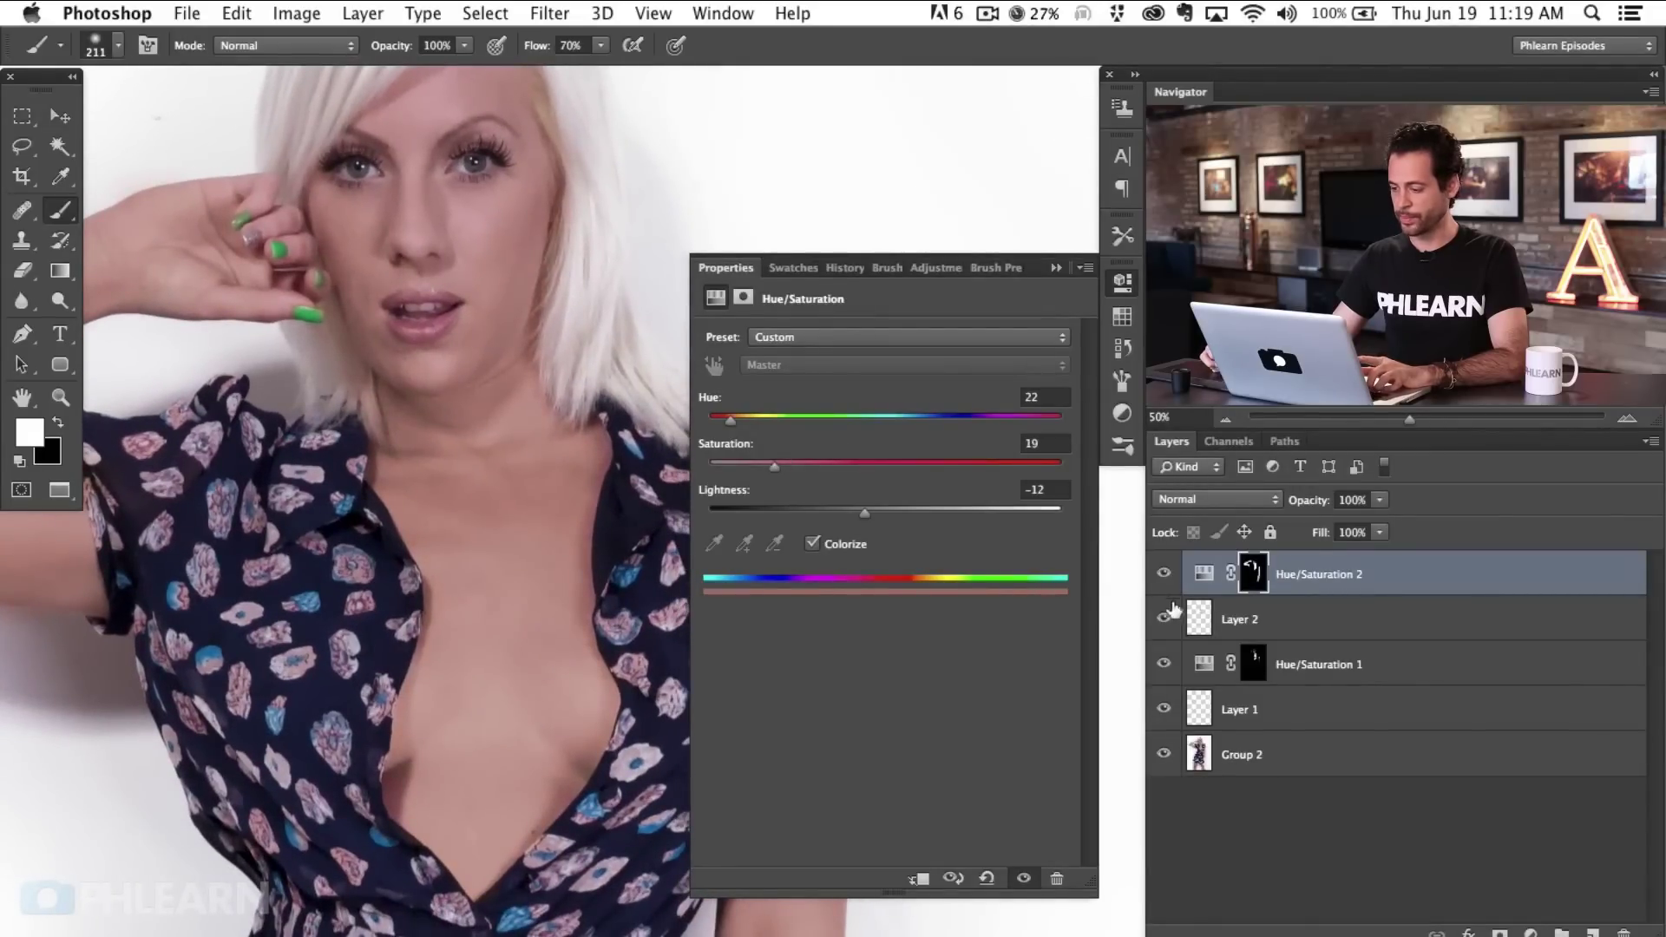
# - Check the tint against the untinted skin and reduce the Hue/Saturation 2 layer's opacity to 78%
pyautogui.click(1162, 574)
pyautogui.click(1162, 575)
pyautogui.click(1163, 575)
pyautogui.click(1163, 575)
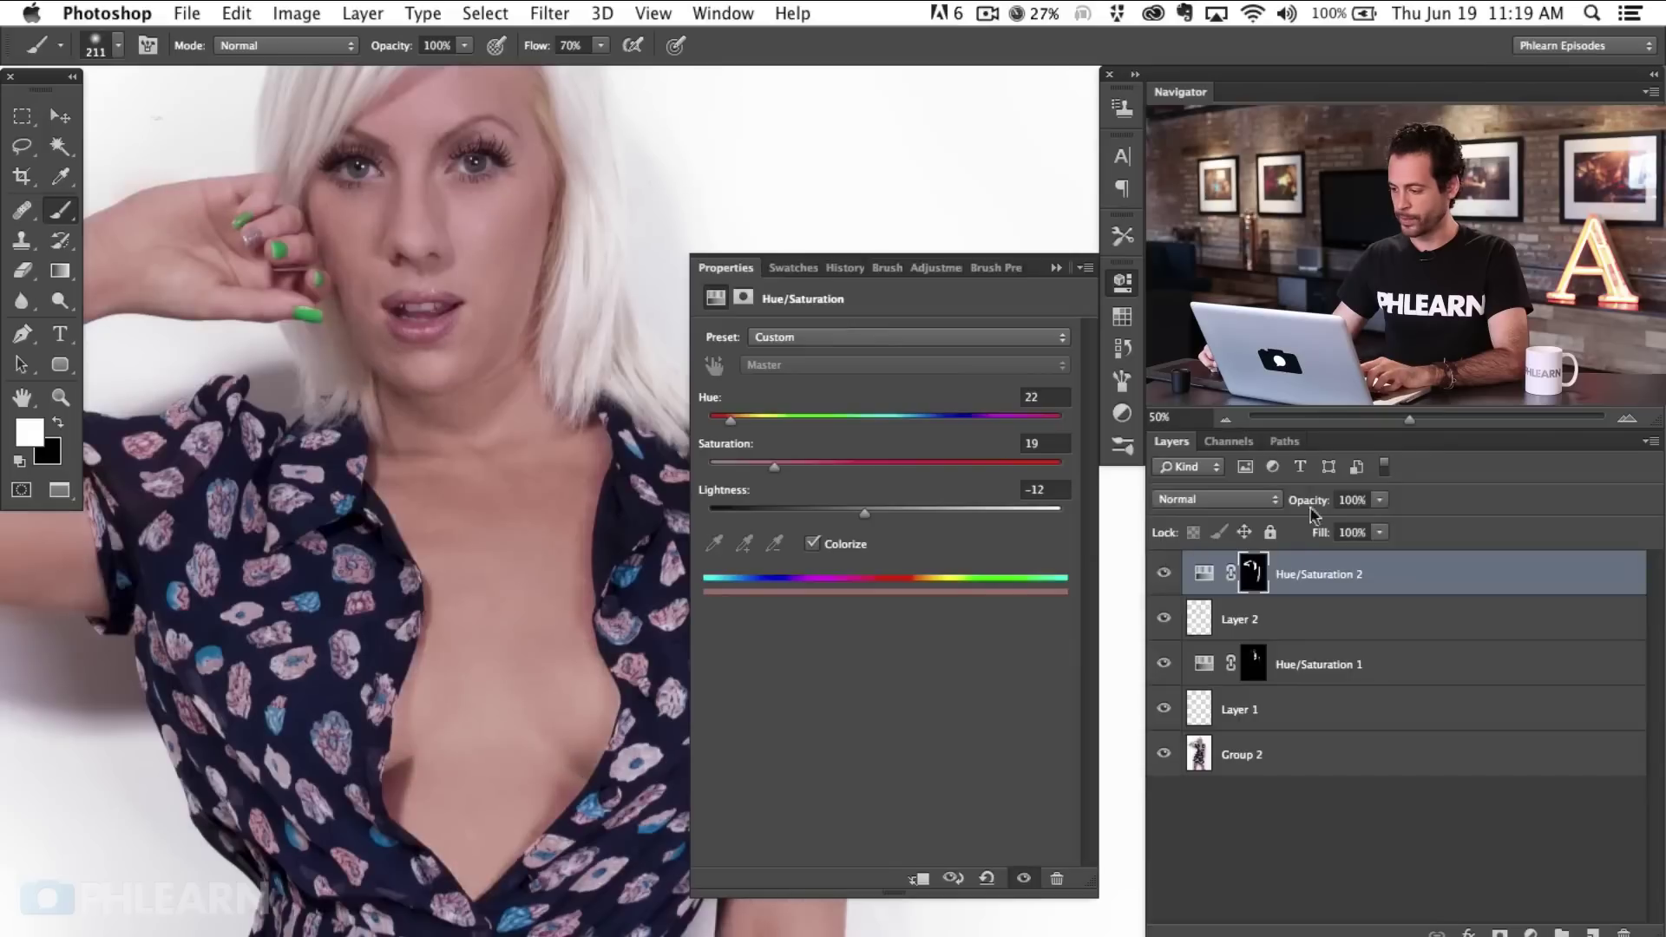
pyautogui.moveTo(1293, 507); pyautogui.dragTo(1284, 508)
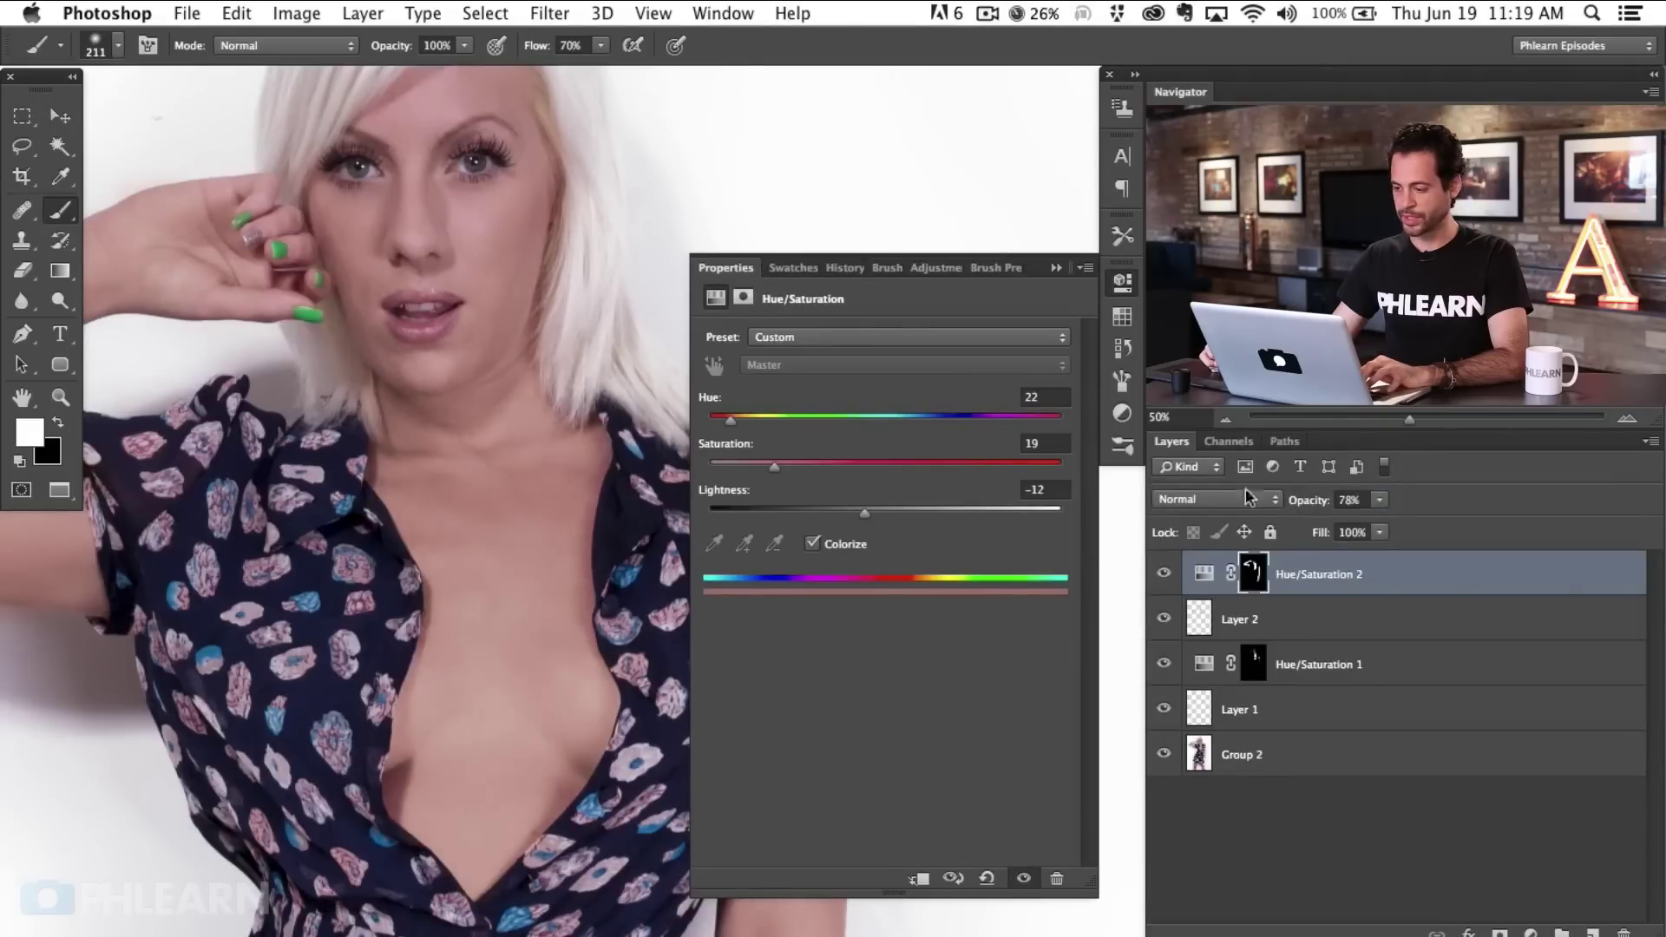
pyautogui.click(1121, 282)
pyautogui.moveTo(703, 681); pyautogui.dragTo(869, 689)
# - Compare the retouched portrait with the tint hidden and with every layer above Group 2 hidden
pyautogui.click(1163, 574)
pyautogui.click(1164, 574)
pyautogui.click(1166, 573)
pyautogui.click(1166, 574)
pyautogui.moveTo(946, 772); pyautogui.dragTo(924, 711)
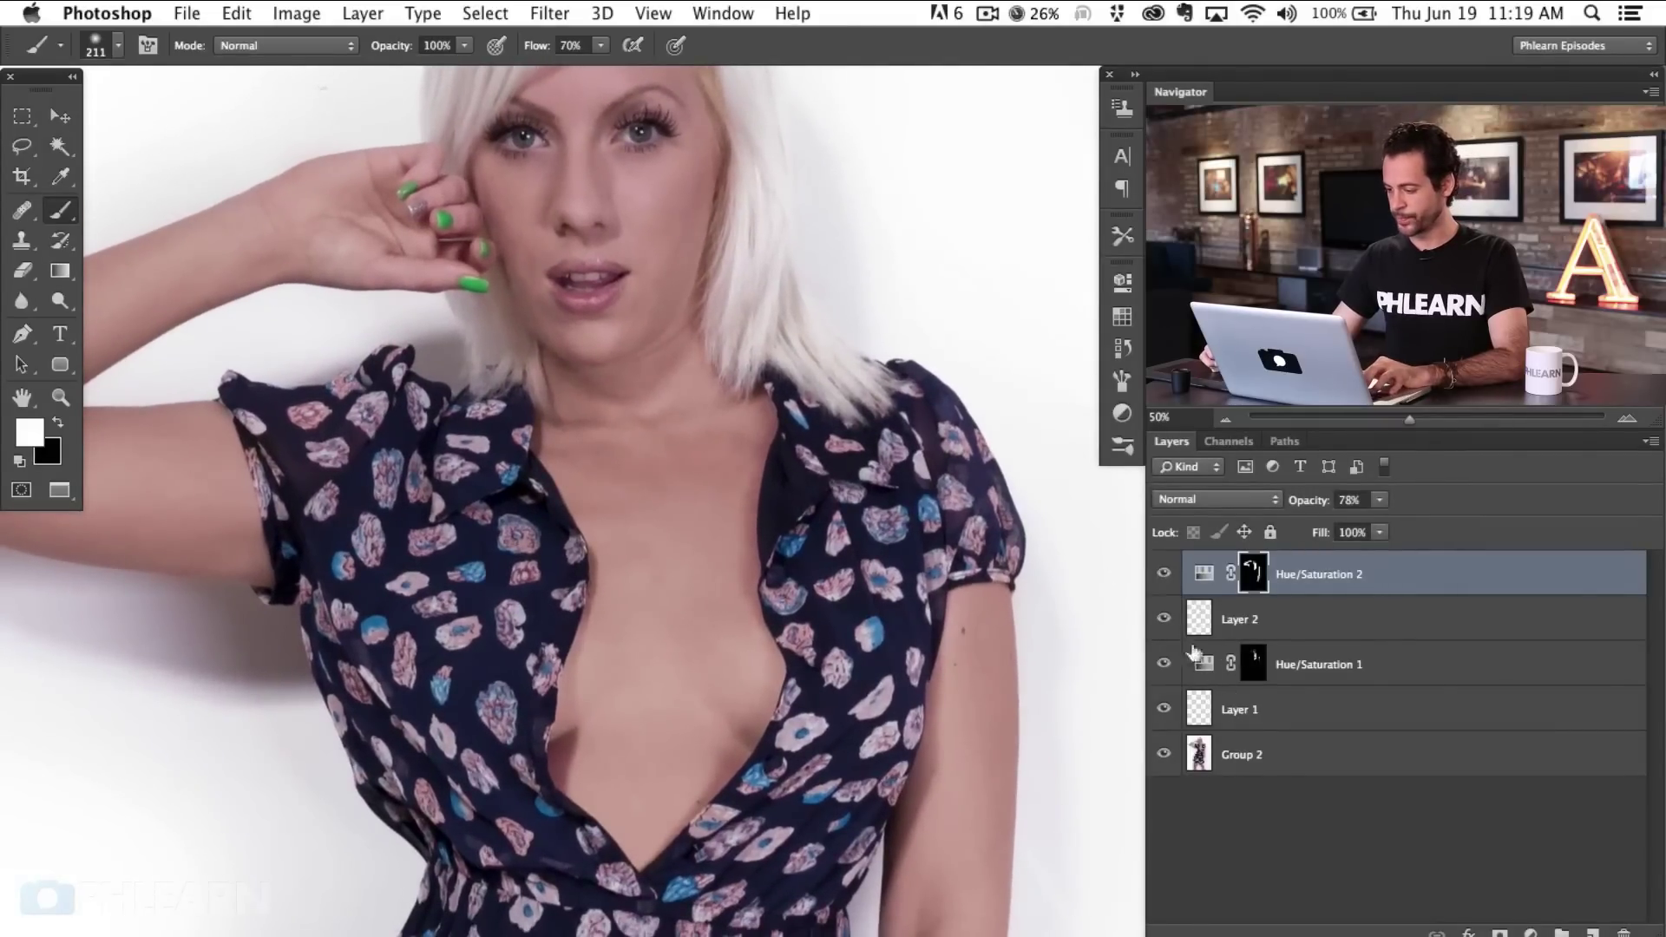
pyautogui.moveTo(818, 799); pyautogui.dragTo(794, 766)
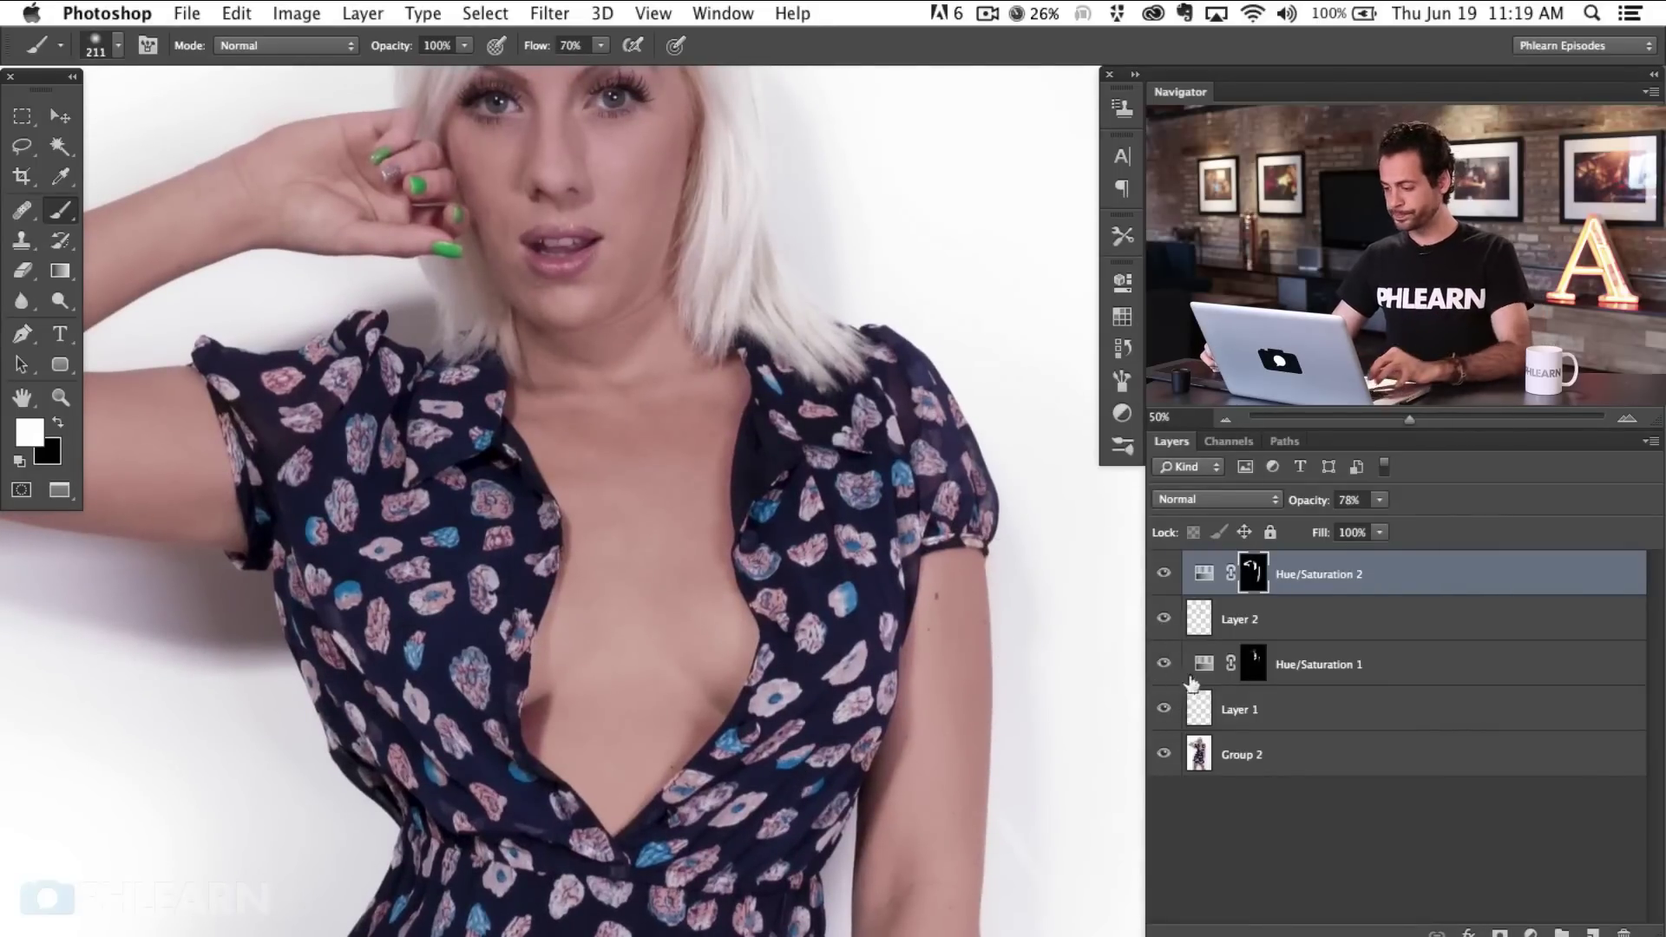
pyautogui.click(1165, 700)
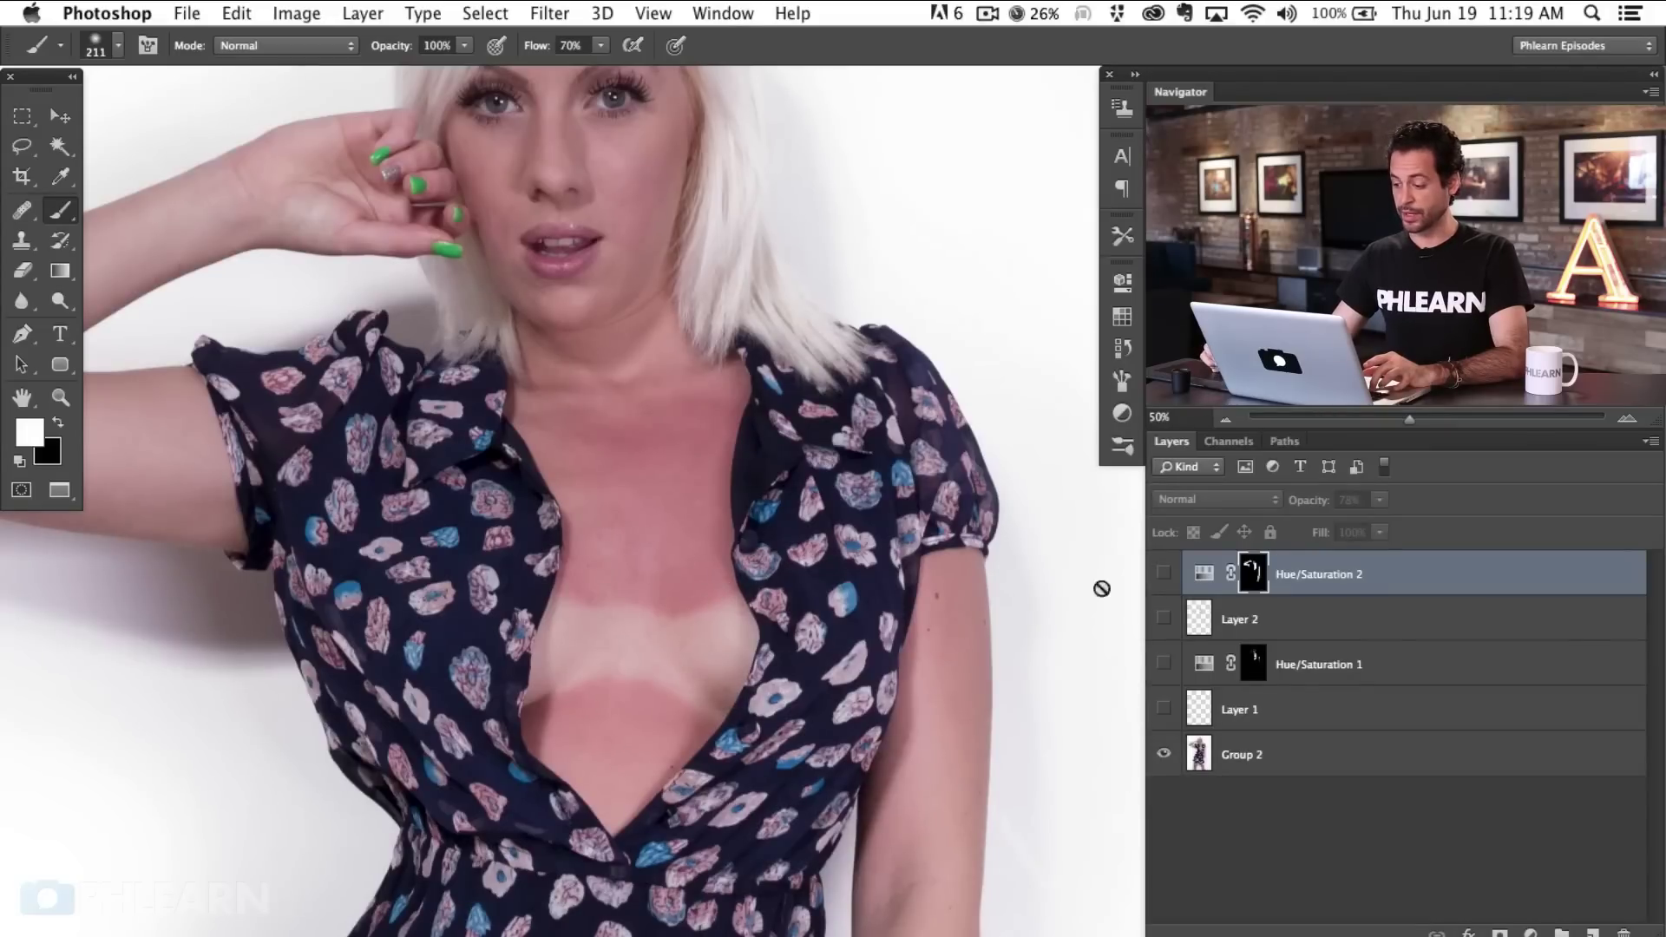
pyautogui.click(1165, 705)
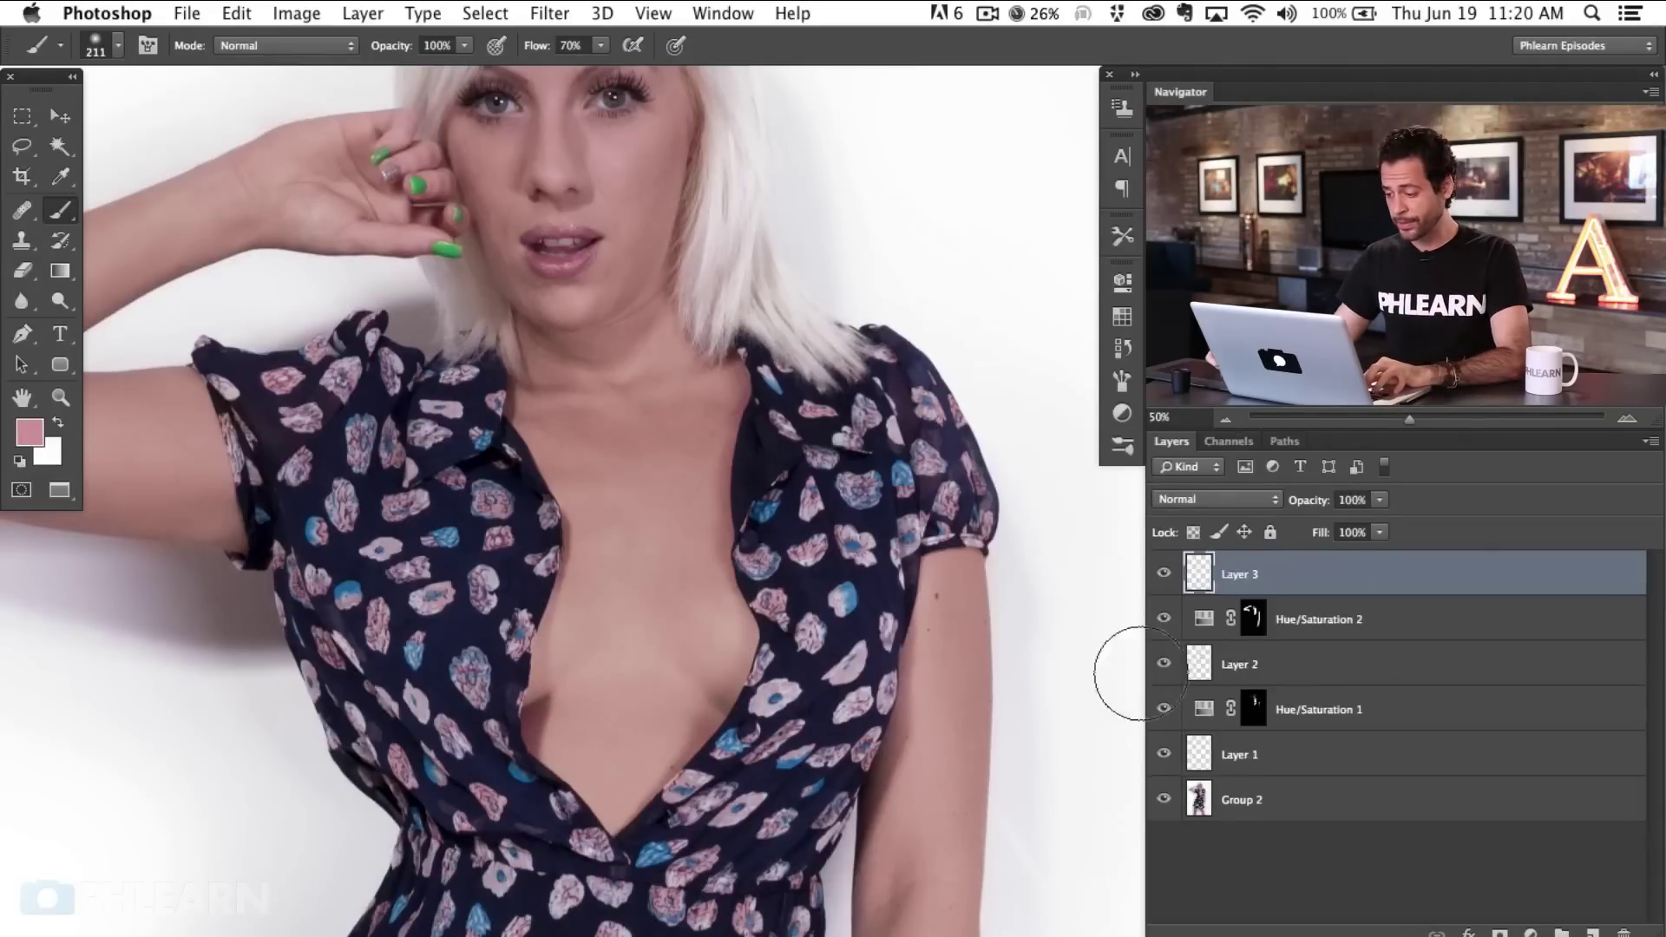
# - Add a Soft Light layer on top and paint soft black shading under the breasts at 10% flow
pyautogui.click(1173, 507)
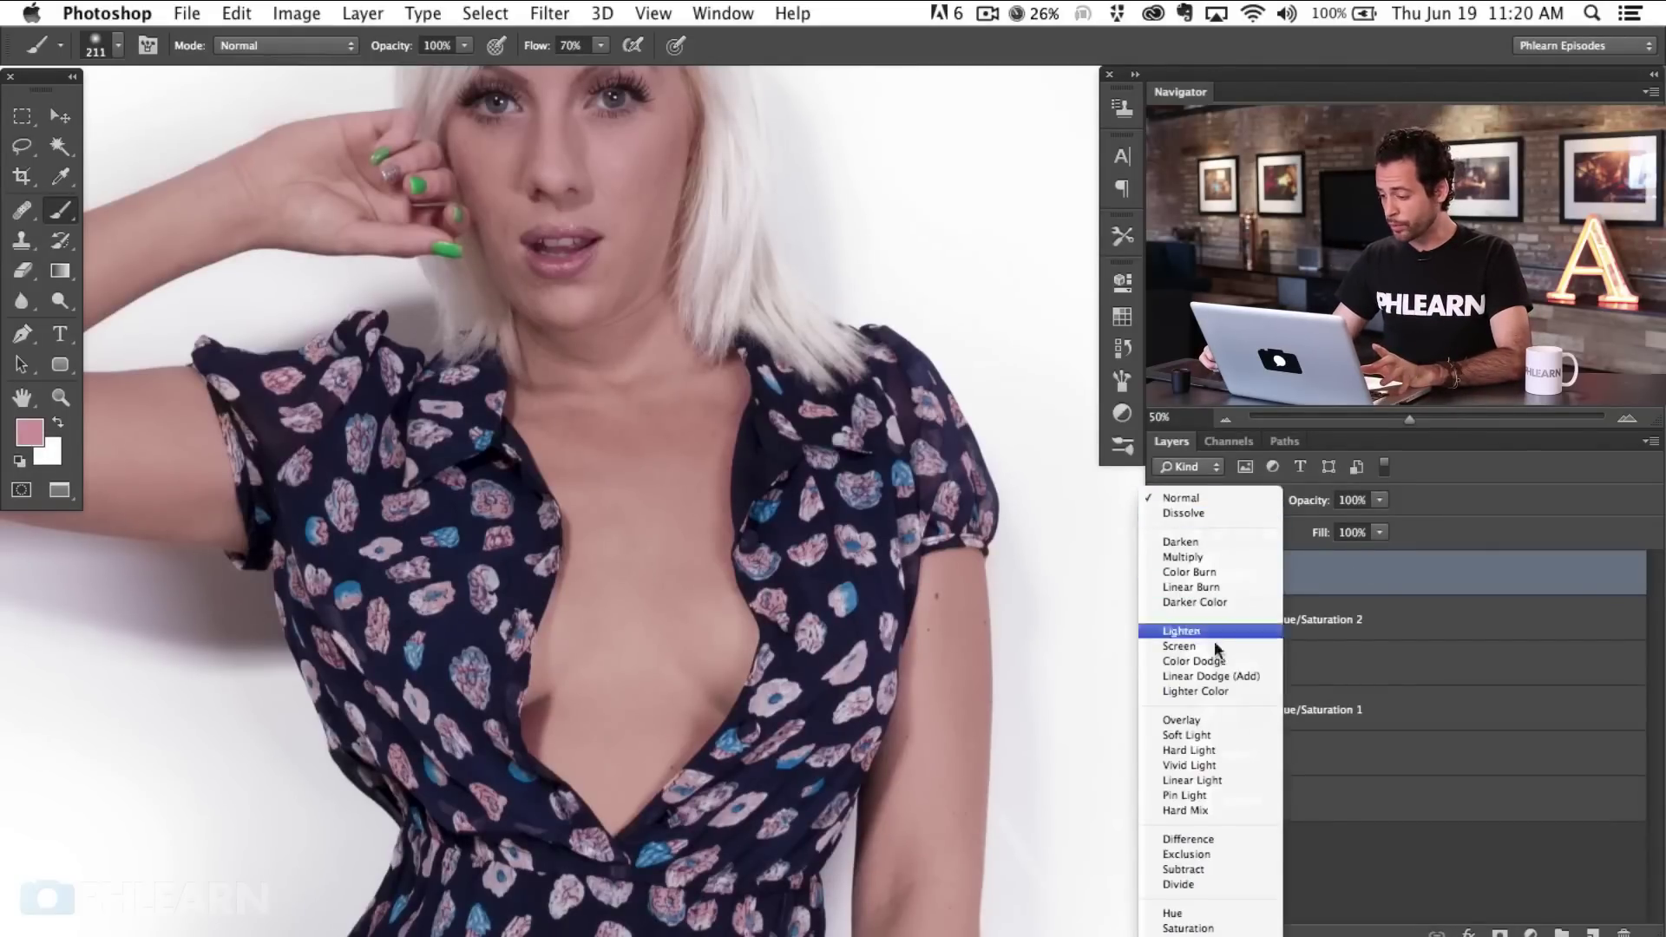
pyautogui.click(1210, 735)
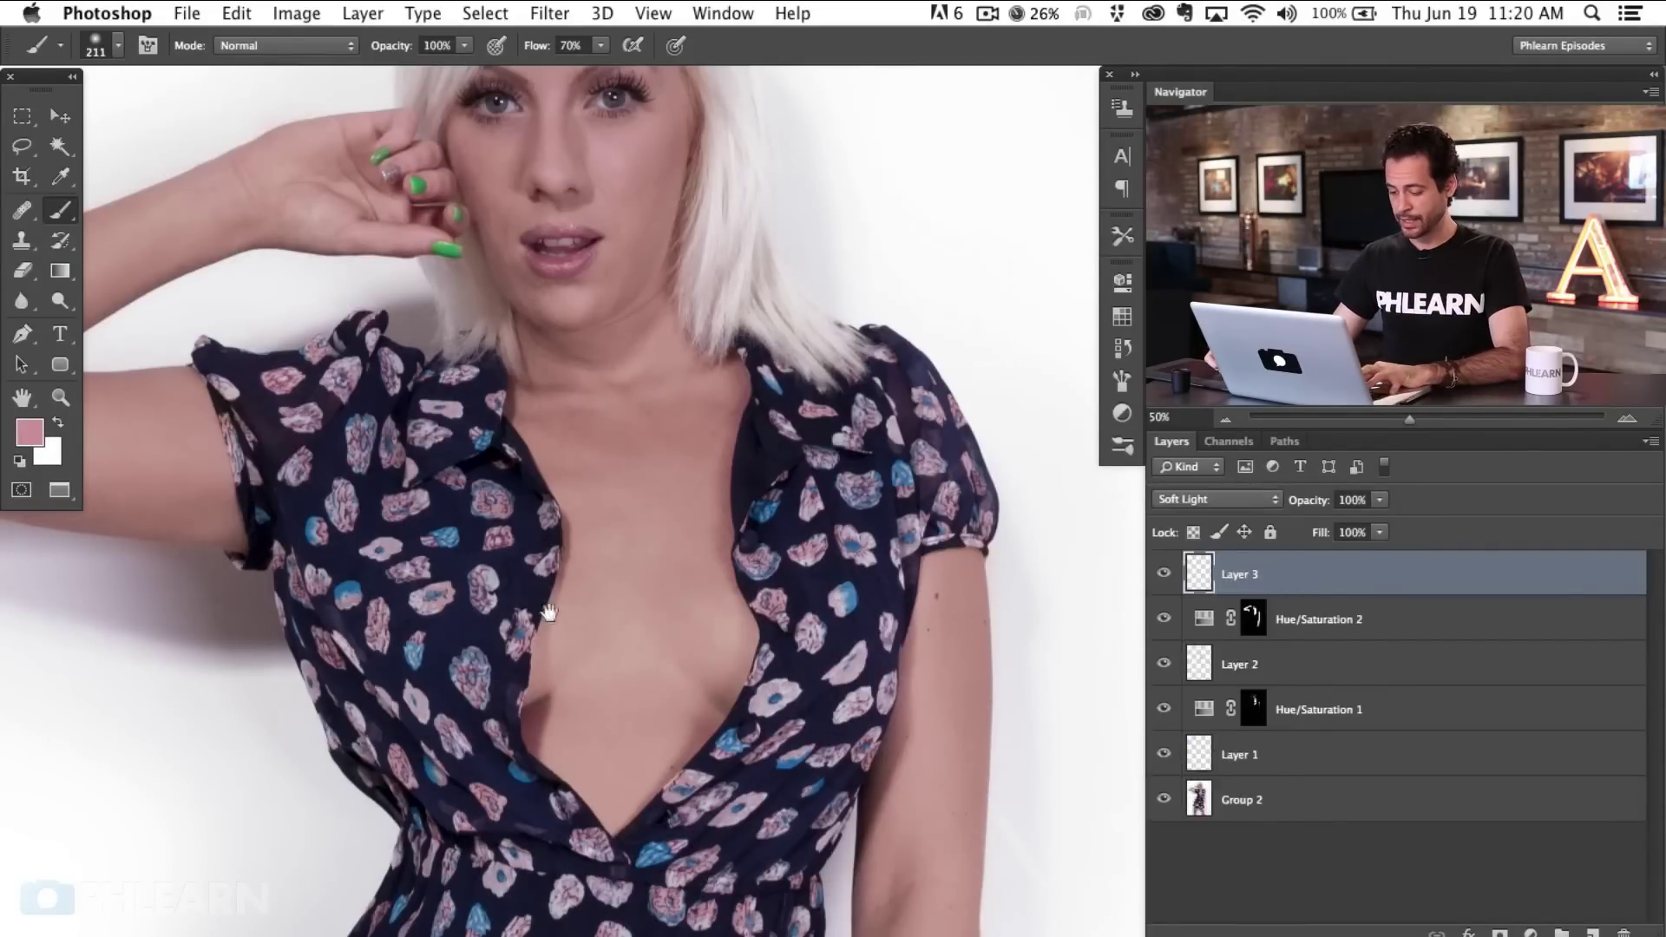
pyautogui.scroll(2, 558, 465)
pyautogui.press('d')
pyautogui.rightClick(640, 488)
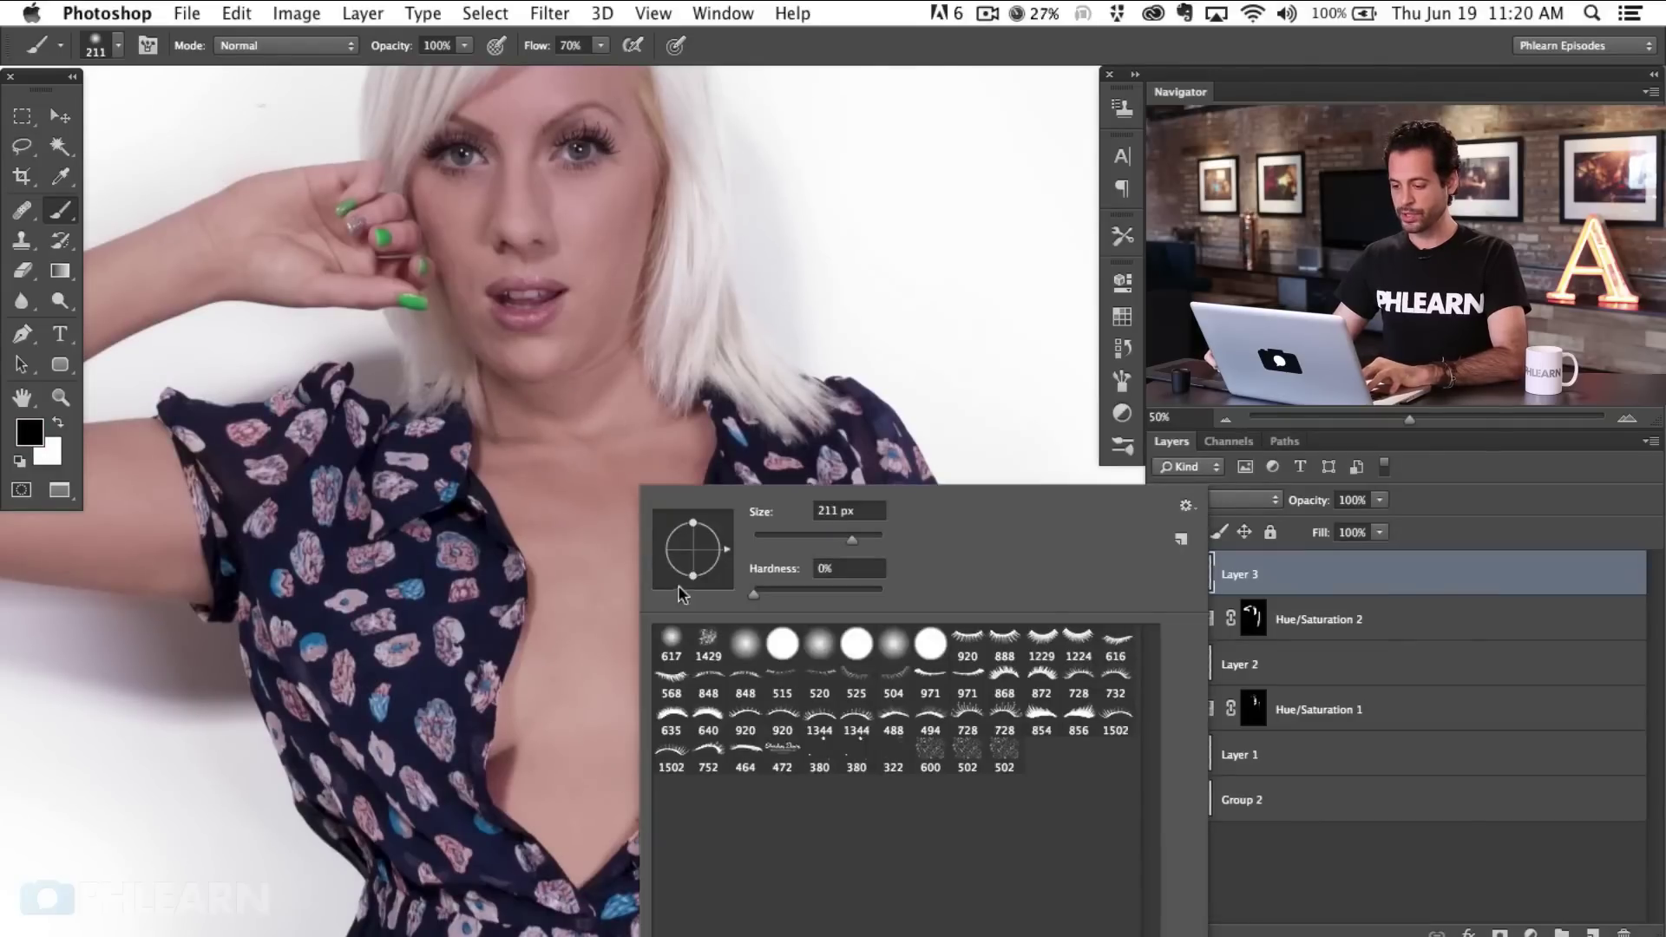
pyautogui.click(510, 673)
pyautogui.moveTo(699, 716); pyautogui.dragTo(597, 712)
pyautogui.moveTo(610, 692); pyautogui.dragTo(613, 458)
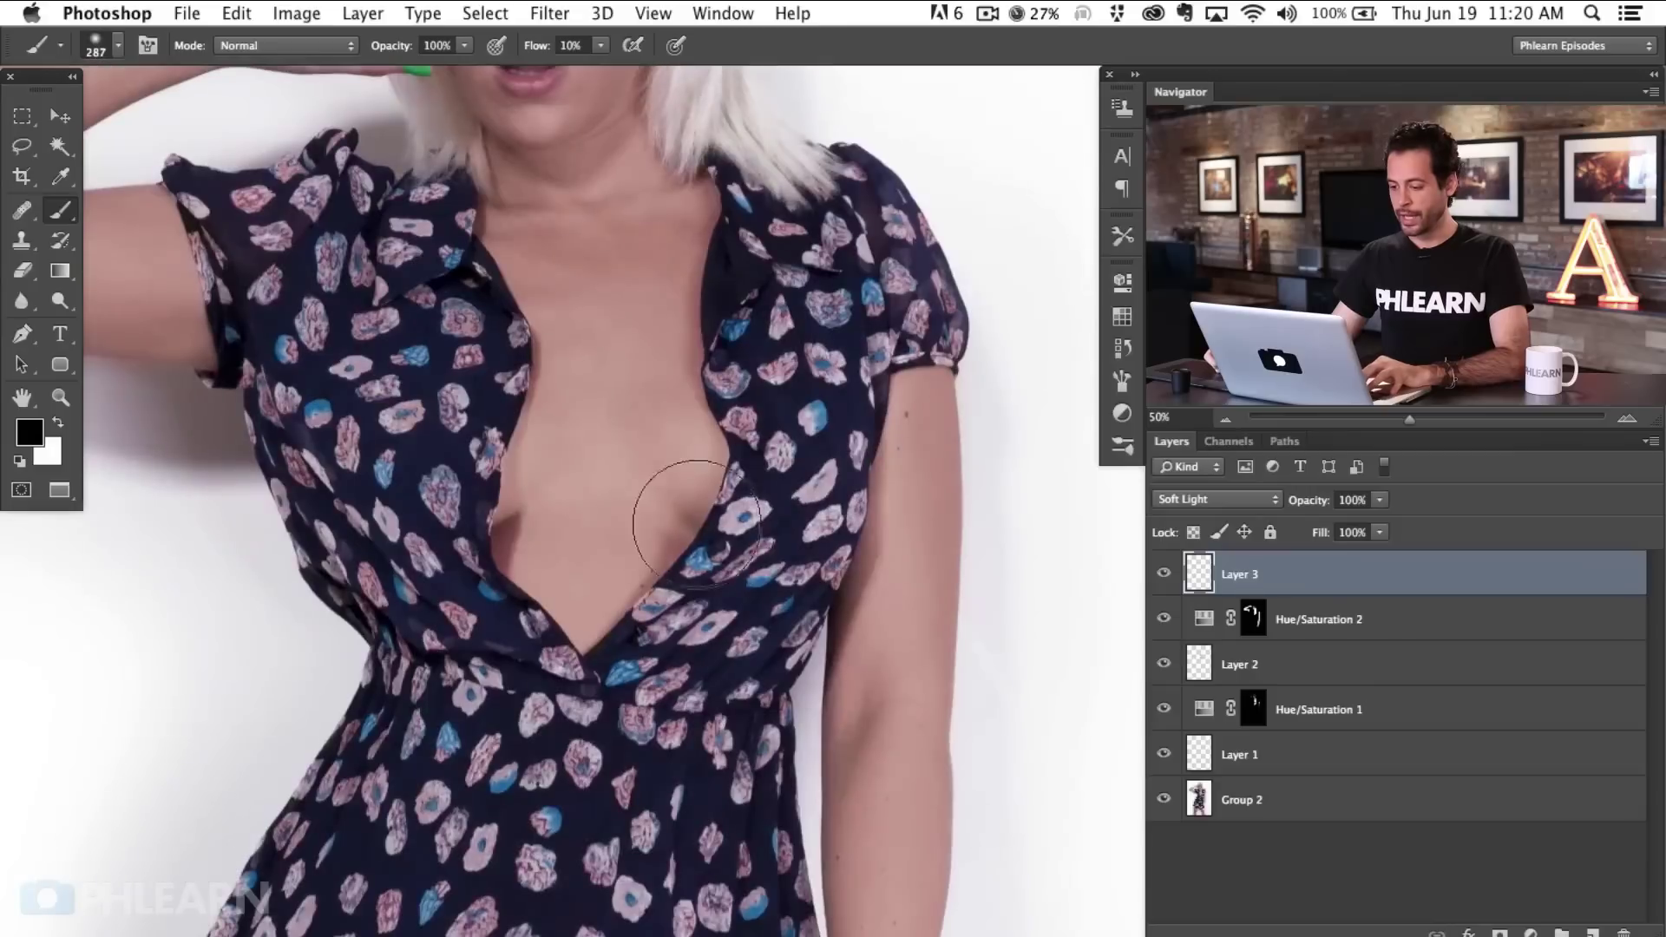
pyautogui.moveTo(677, 510); pyautogui.dragTo(676, 515)
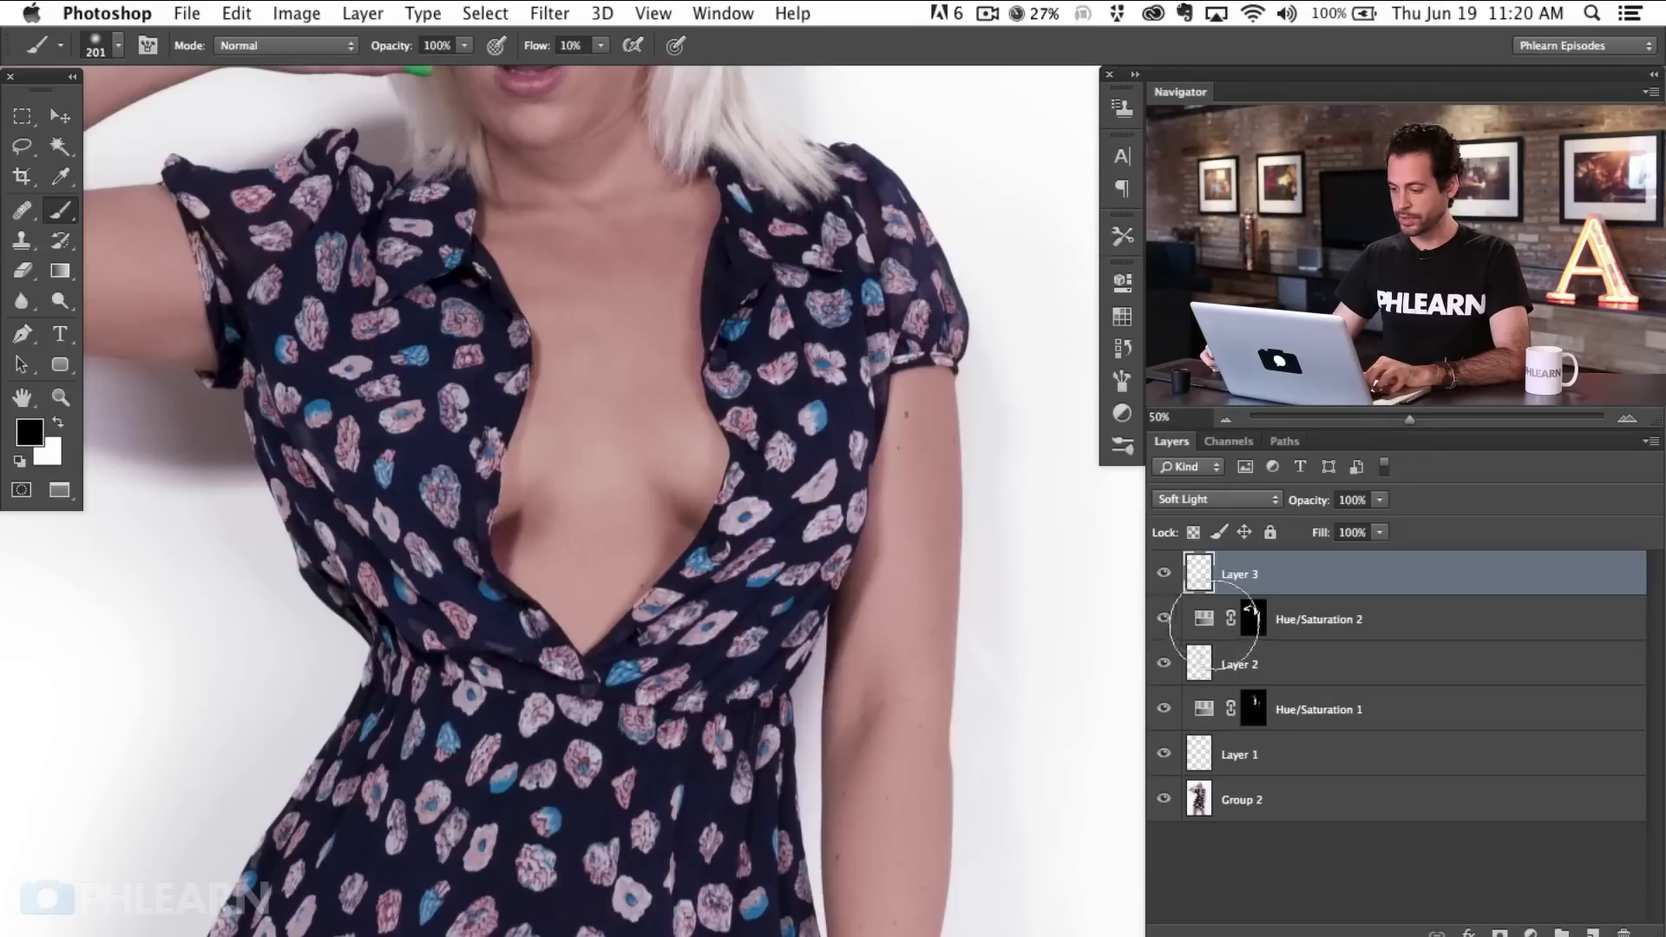
# - Check the shading on Layer 3 against the unshaded chest and brush soft white highlights over the breasts with a large brush
pyautogui.click(1163, 572)
pyautogui.click(1163, 573)
pyautogui.click(1163, 572)
pyautogui.click(1163, 572)
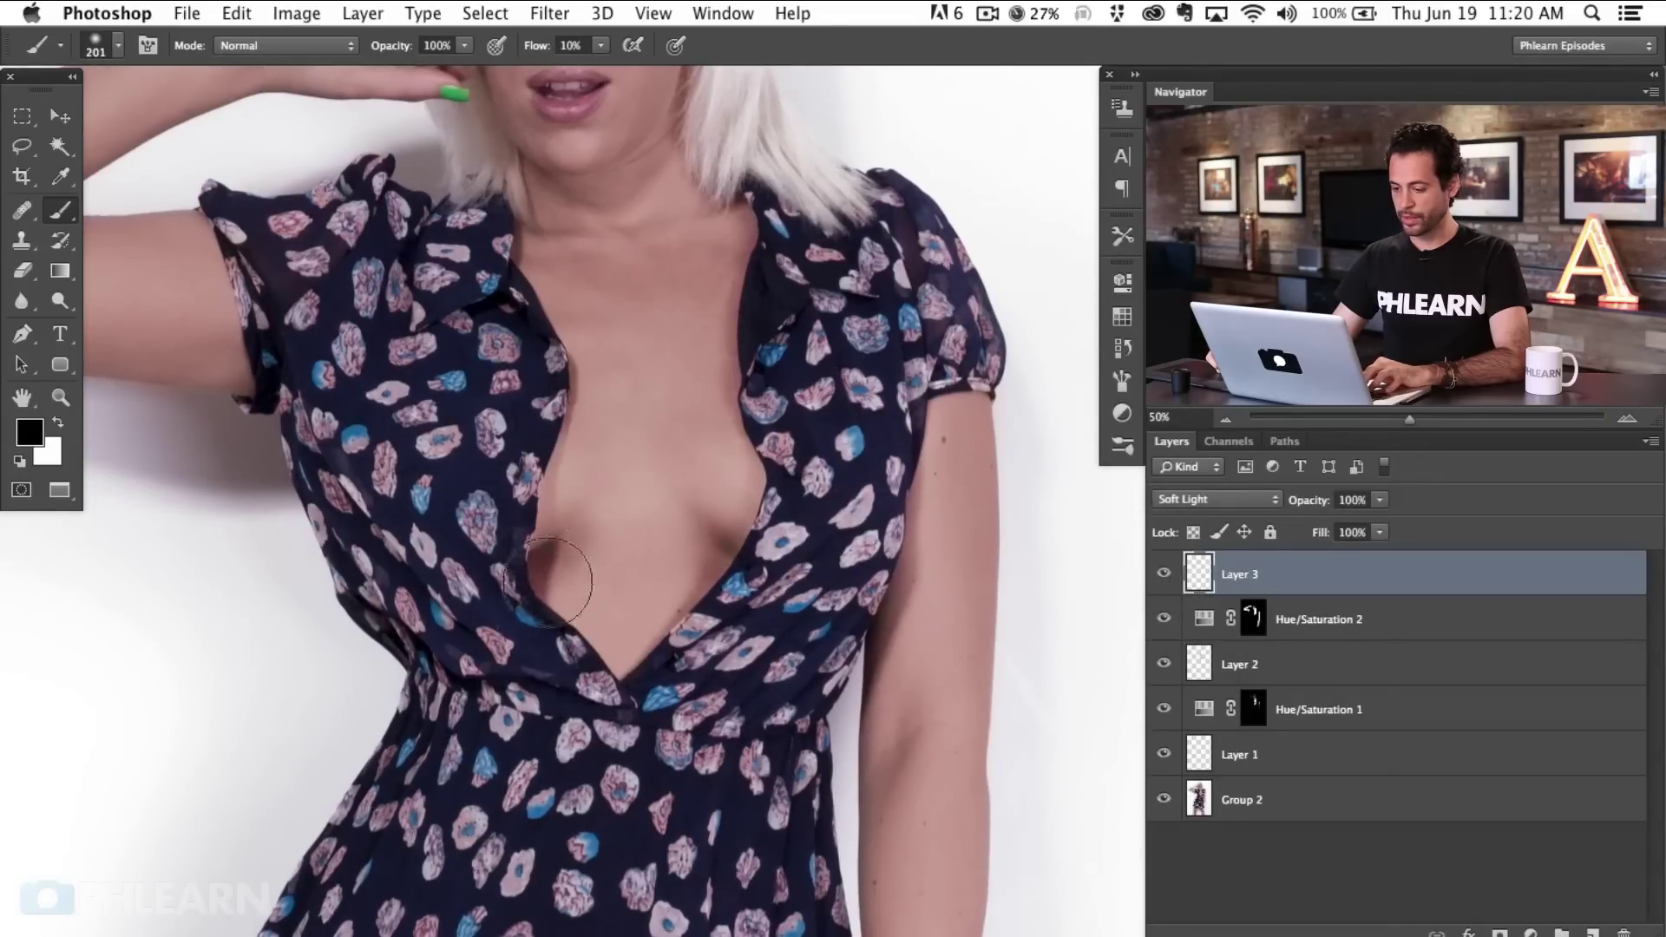
pyautogui.press('x')
pyautogui.moveTo(572, 469); pyautogui.dragTo(625, 473)
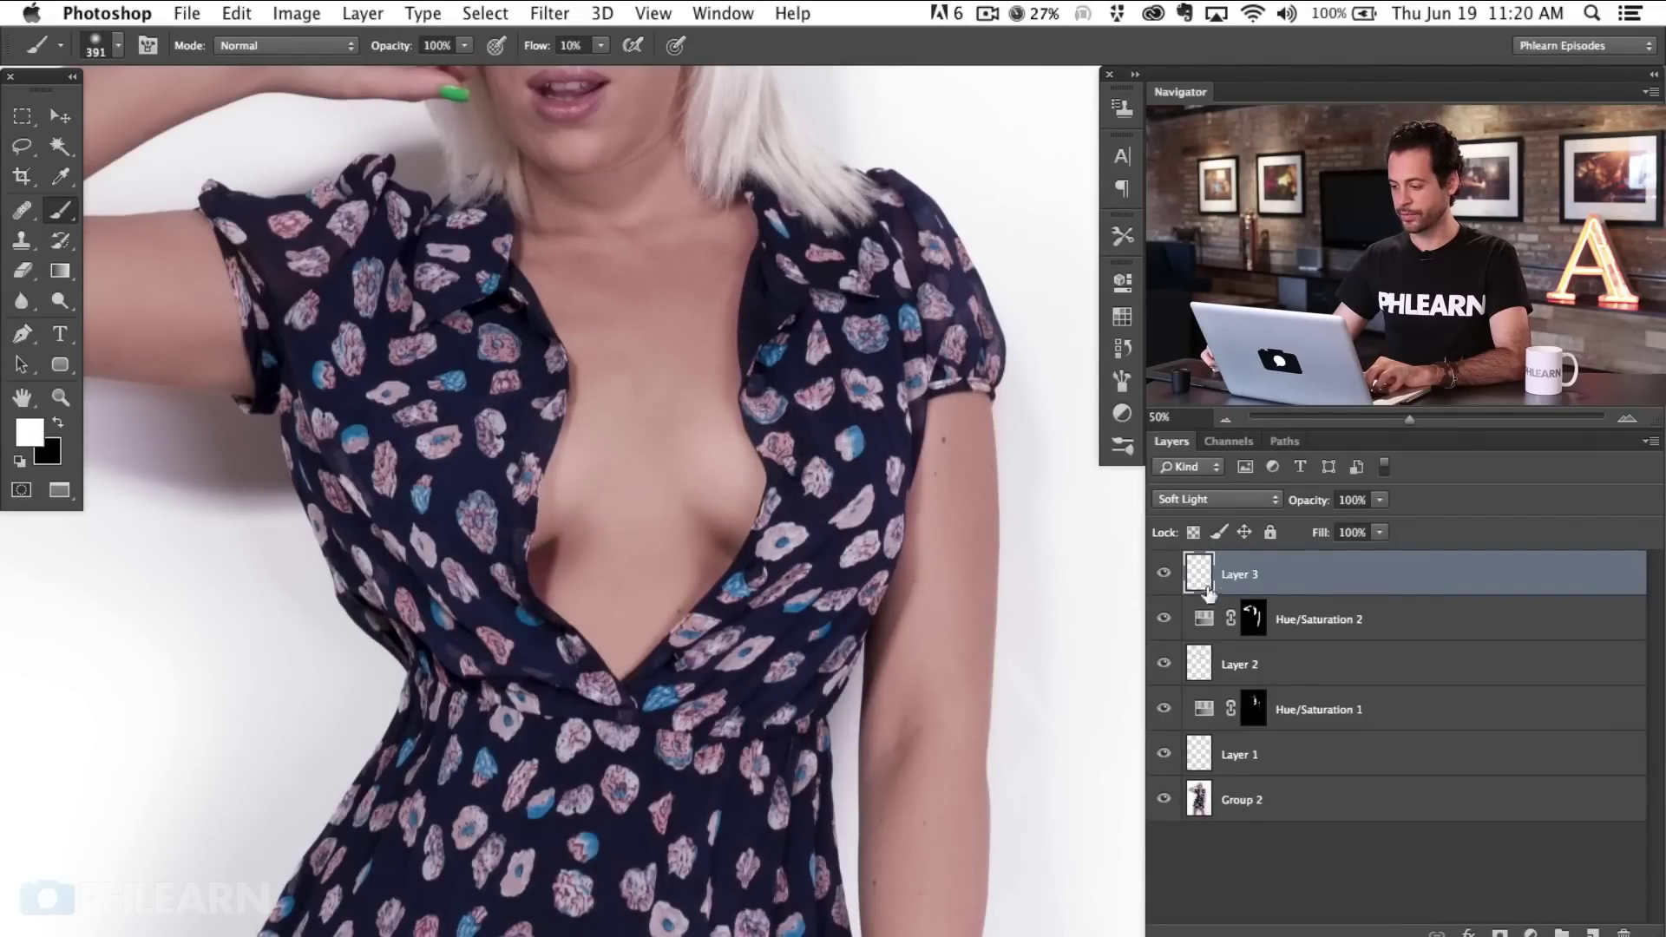
# - Compare the chest with the Soft Light shading on Layer 3 shown and hidden, and reduce that layer's opacity to 74%
pyautogui.click(1161, 574)
pyautogui.click(1161, 573)
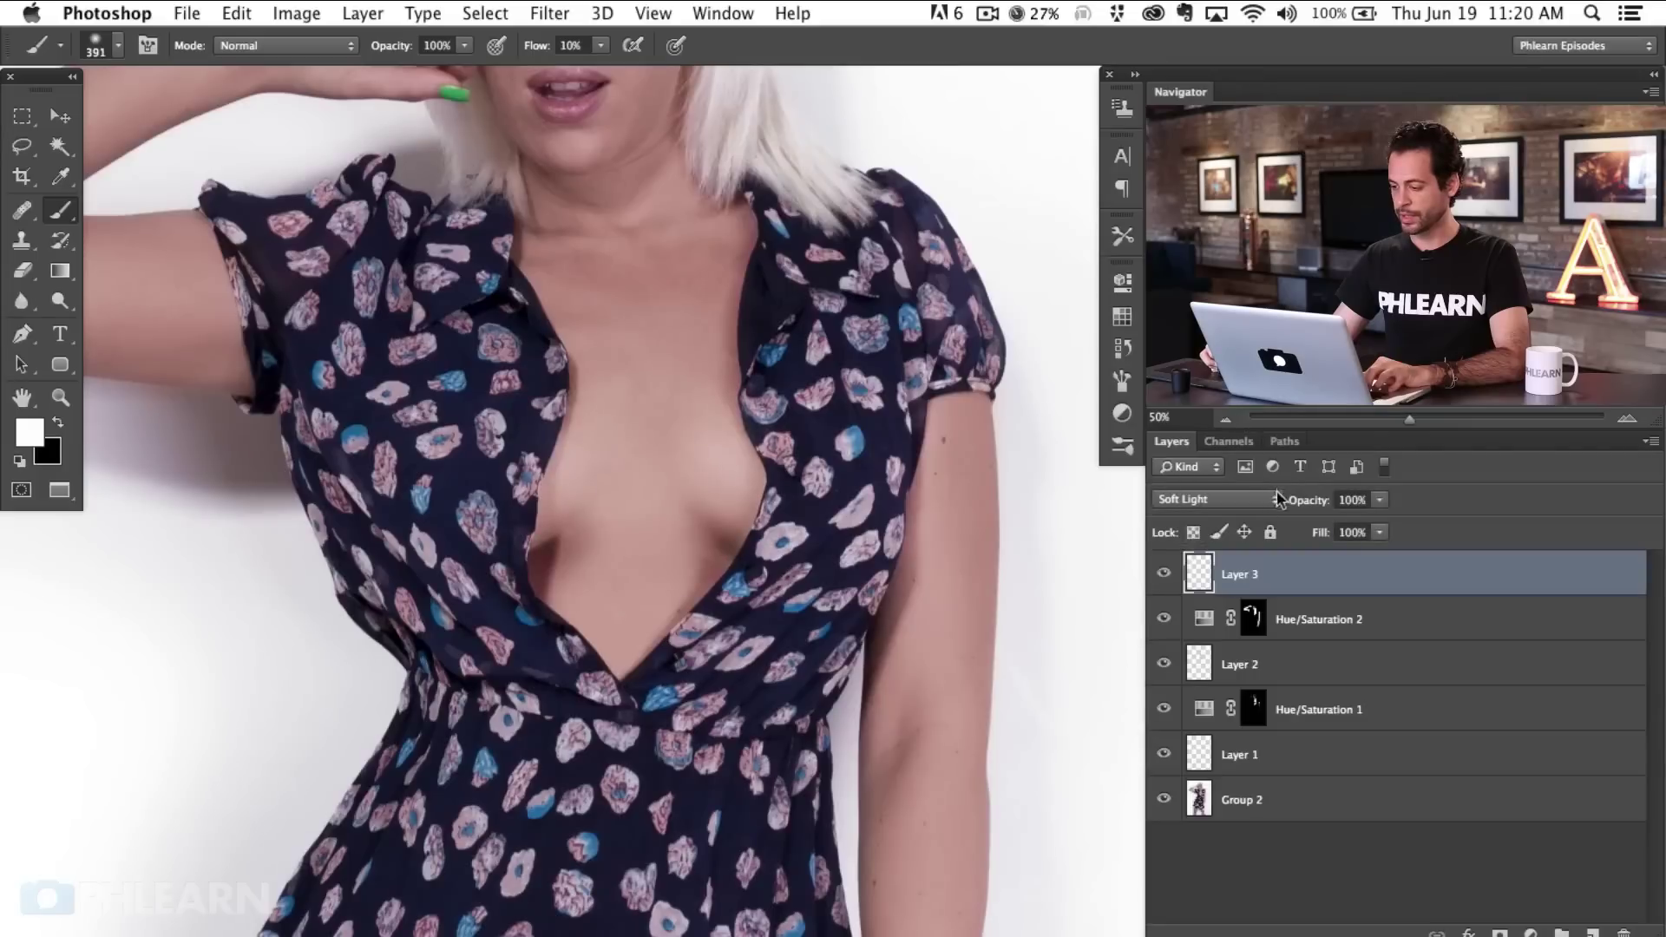
pyautogui.click(1164, 573)
pyautogui.click(1164, 573)
pyautogui.click(1163, 573)
pyautogui.click(1164, 573)
pyautogui.click(1163, 573)
pyautogui.click(1163, 573)
# - Compare the retouched portrait with every layer above Group 2 hidden and restore their visibility
pyautogui.moveTo(956, 609); pyautogui.dragTo(1071, 804)
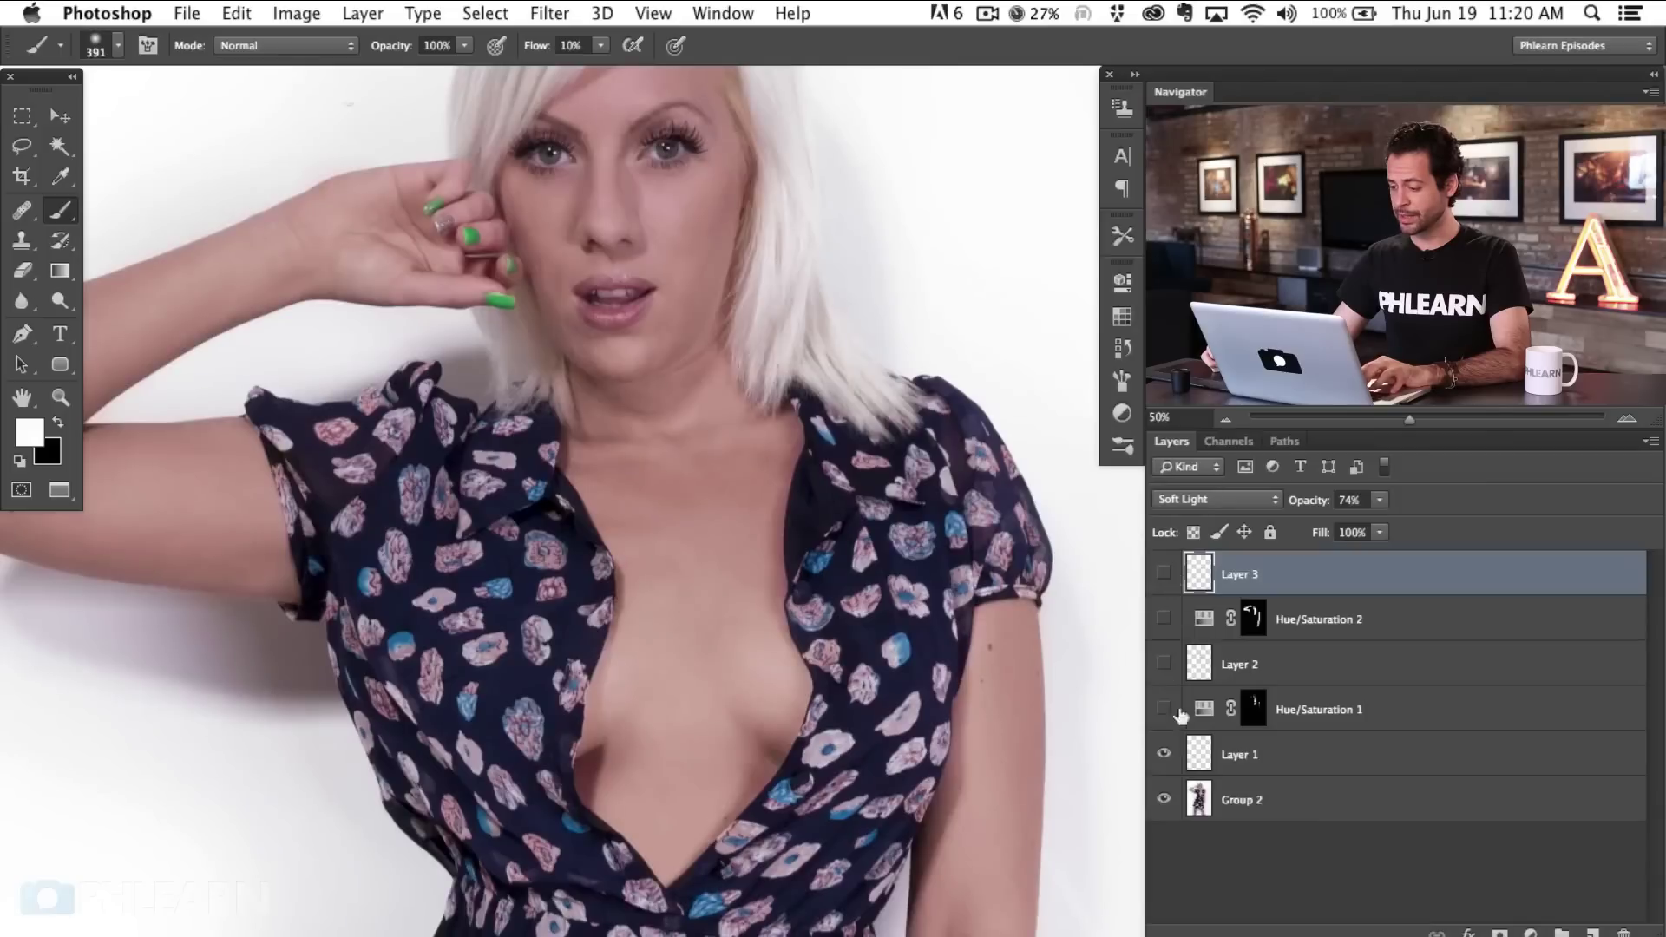
pyautogui.keyDown('alt'); pyautogui.click(1164, 799); pyautogui.keyUp('alt')
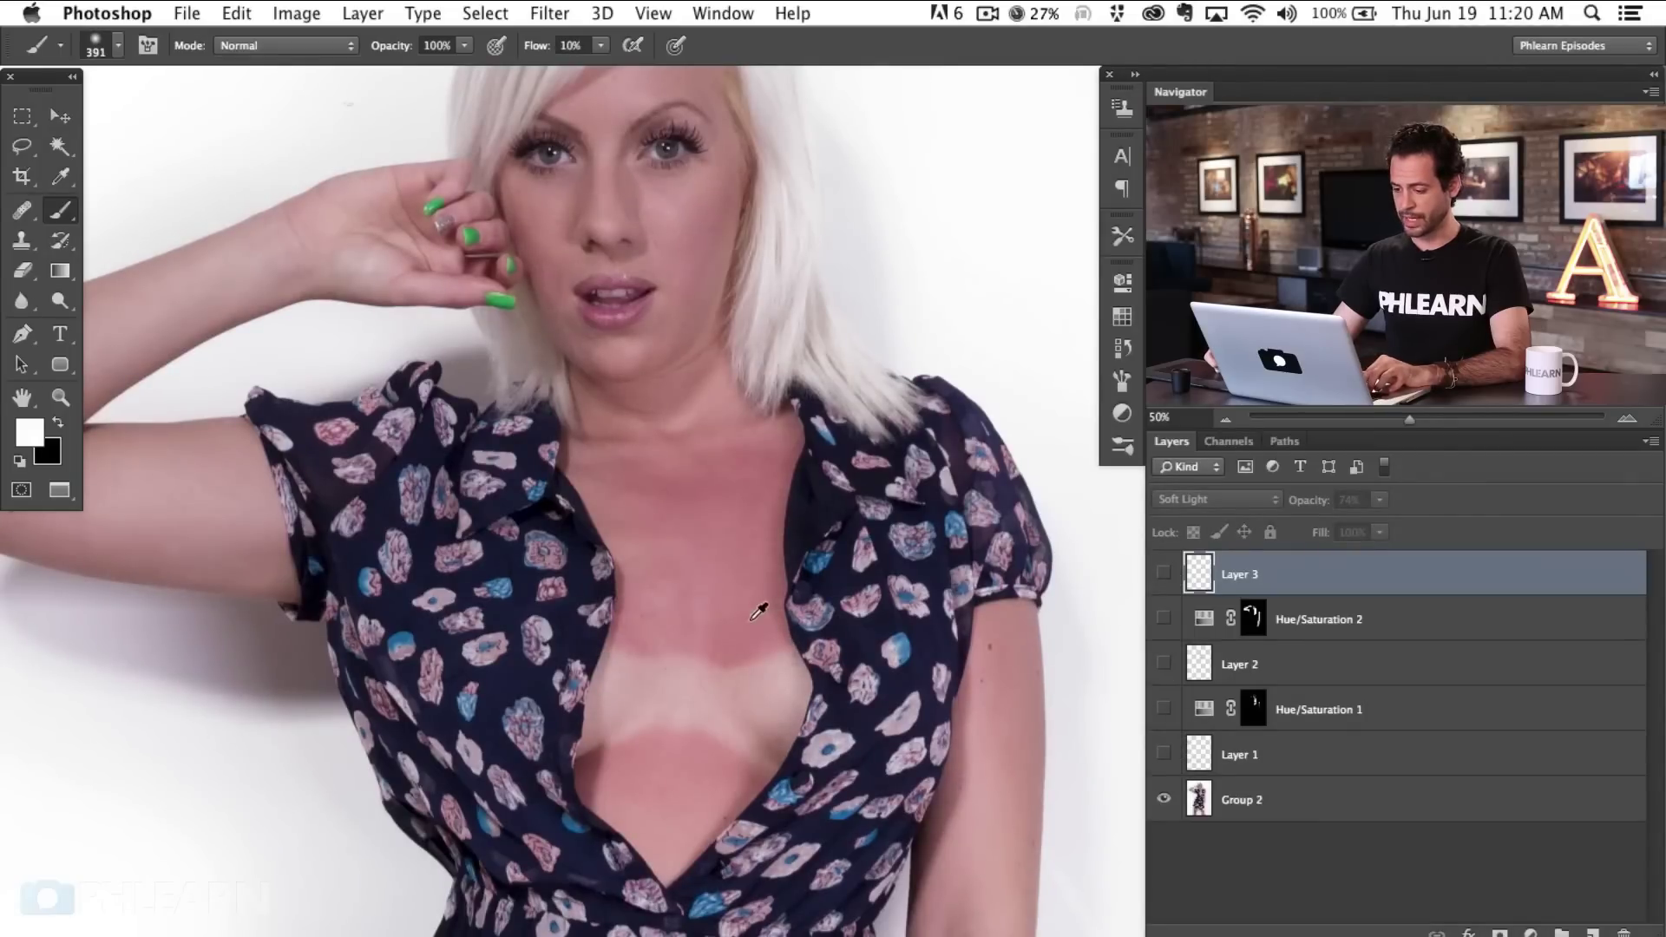
pyautogui.moveTo(1164, 754); pyautogui.dragTo(1164, 580)
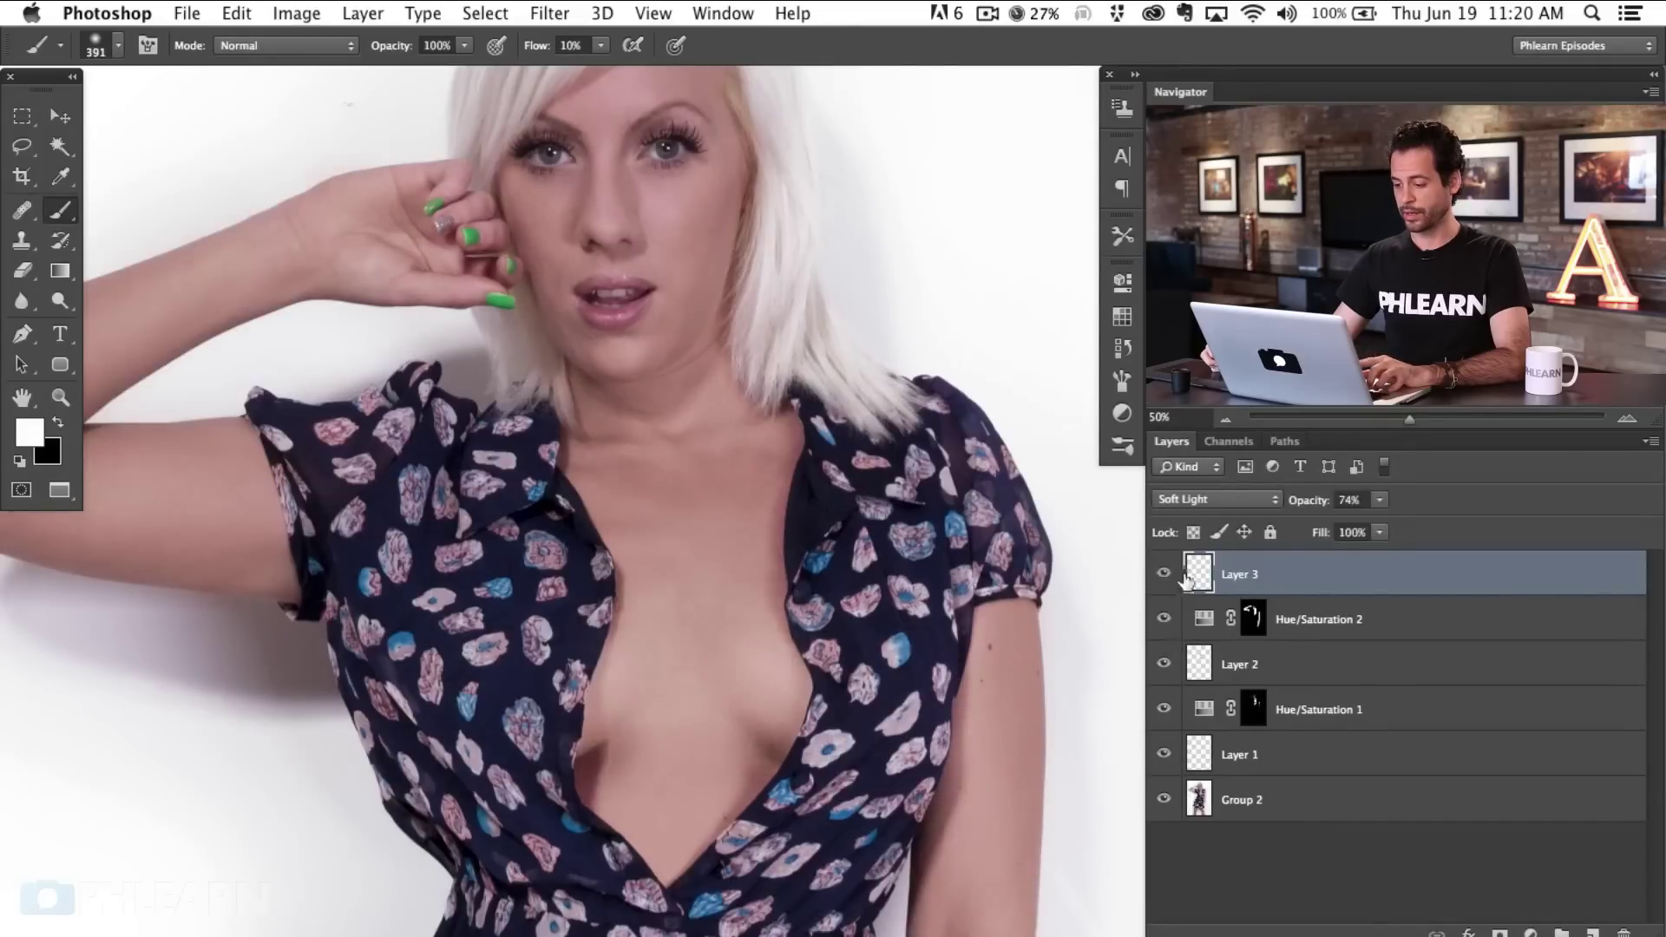
# - Check the skin with the Hue/Saturation 2 tint hidden and shown, and set Layer 3's opacity to 66%
pyautogui.moveTo(946, 752); pyautogui.dragTo(1014, 789)
pyautogui.click(1164, 620)
pyautogui.click(1164, 619)
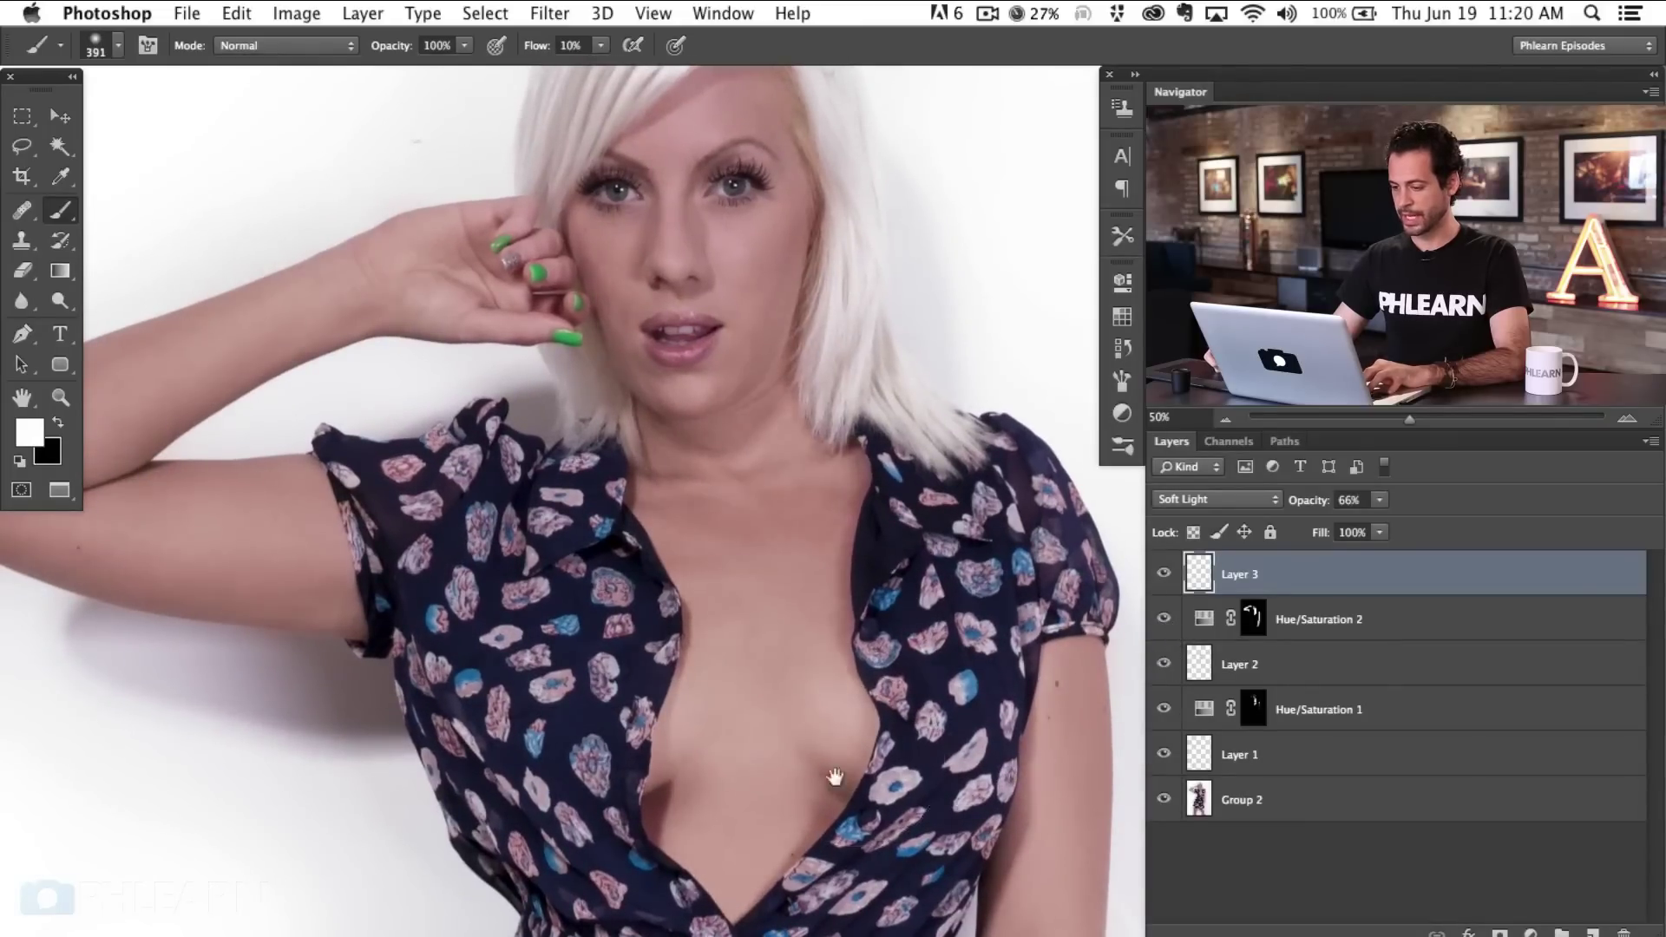
pyautogui.moveTo(835, 777); pyautogui.dragTo(871, 768)
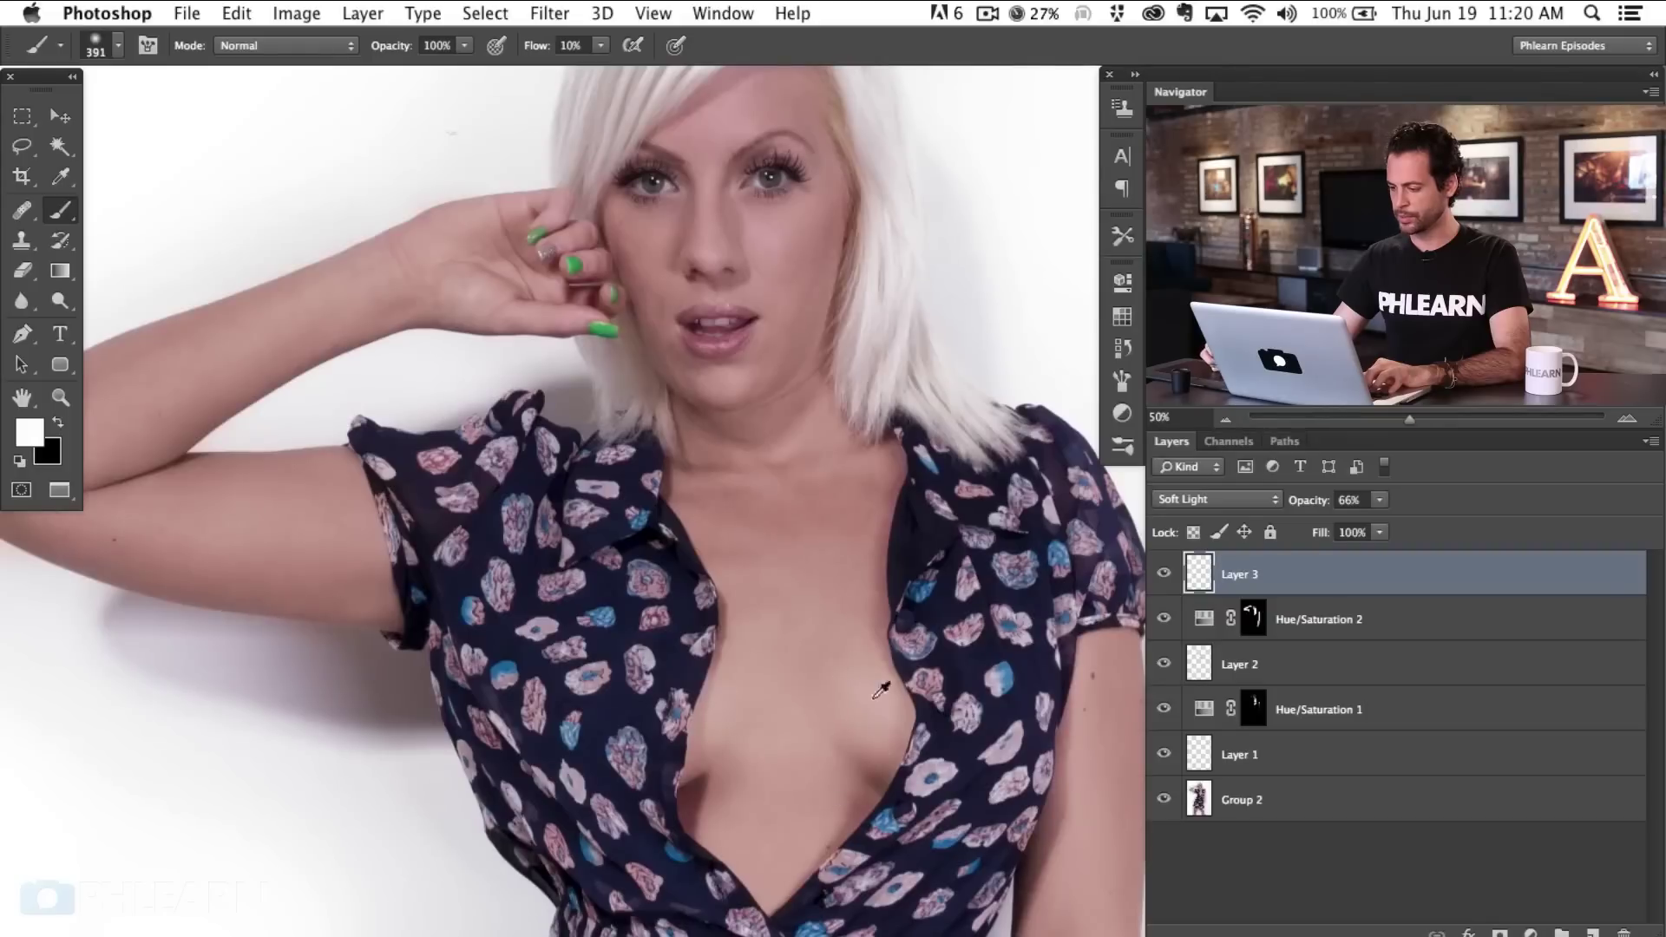
# - Add a Curves adjustment on top that darkens the midtones from input 138 to output 117, and invert its mask to black
pyautogui.click(1531, 932)
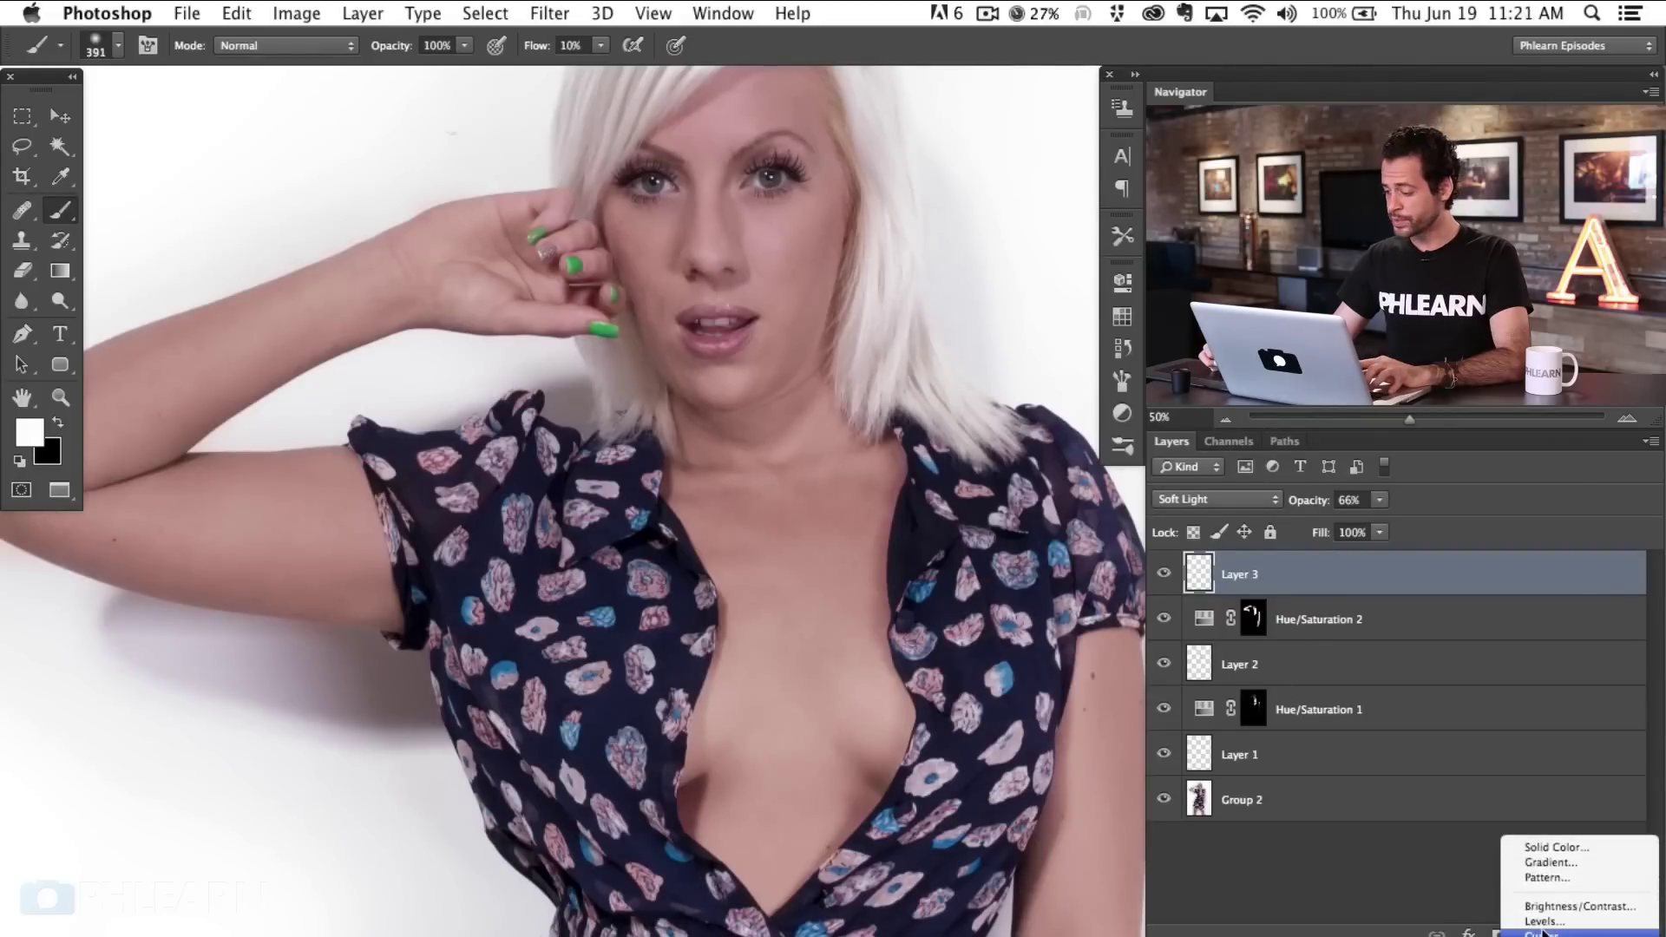
pyautogui.click(1557, 934)
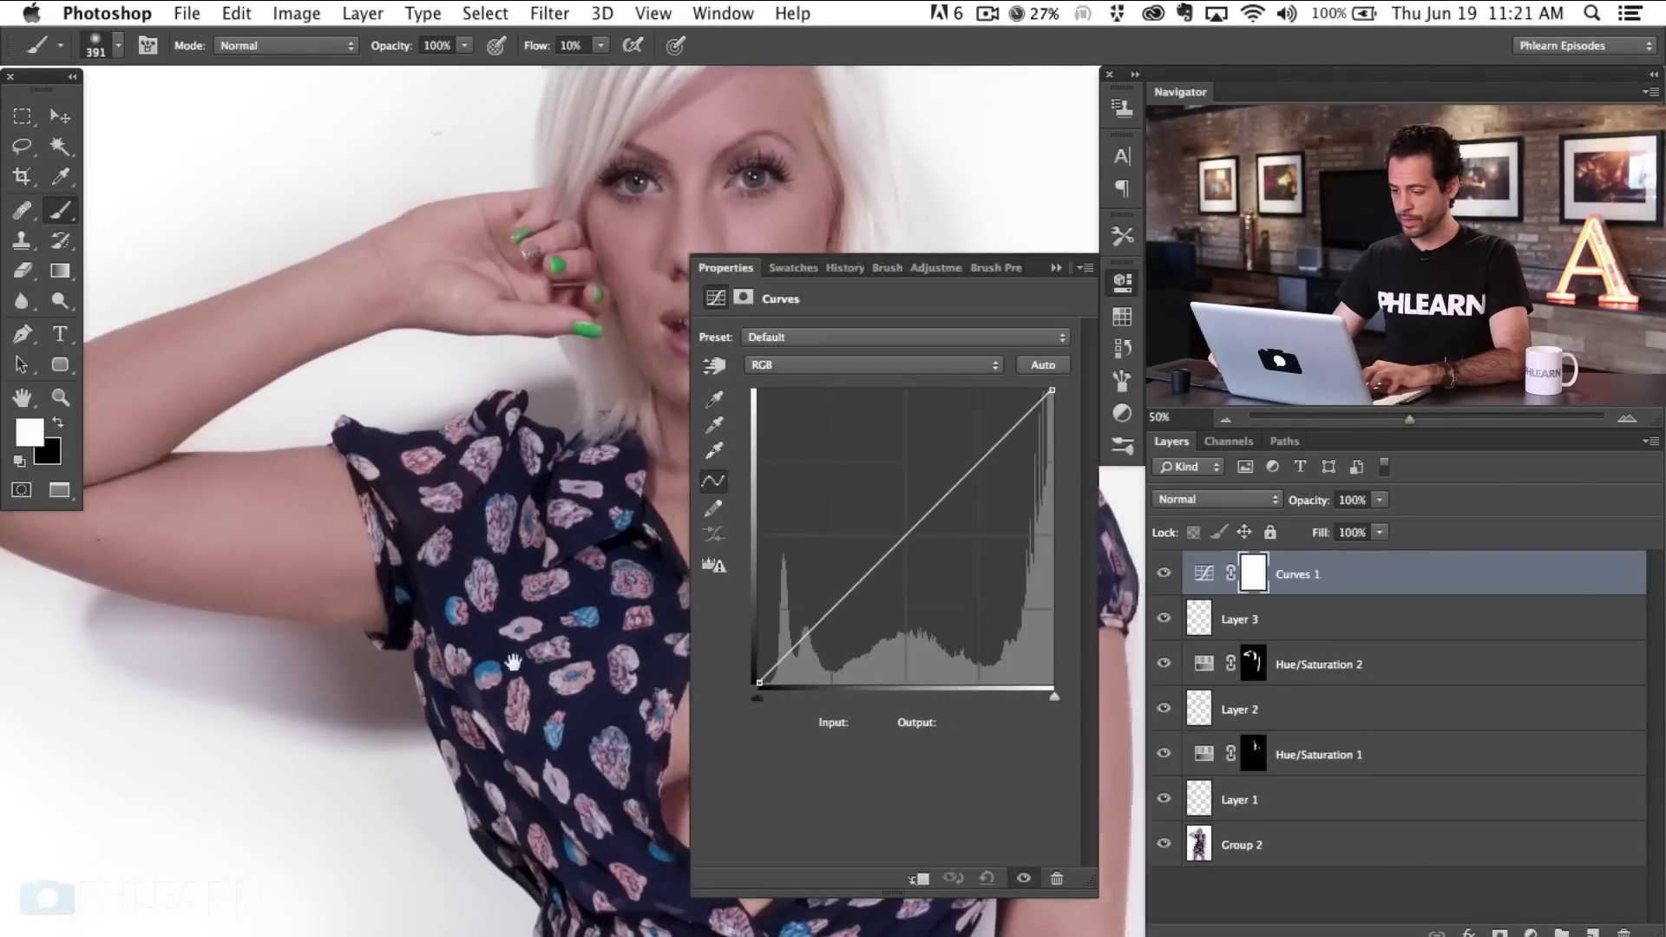
pyautogui.hscroll(5, 946, 526)
pyautogui.moveTo(937, 526); pyautogui.dragTo(918, 549)
pyautogui.press('super+i')
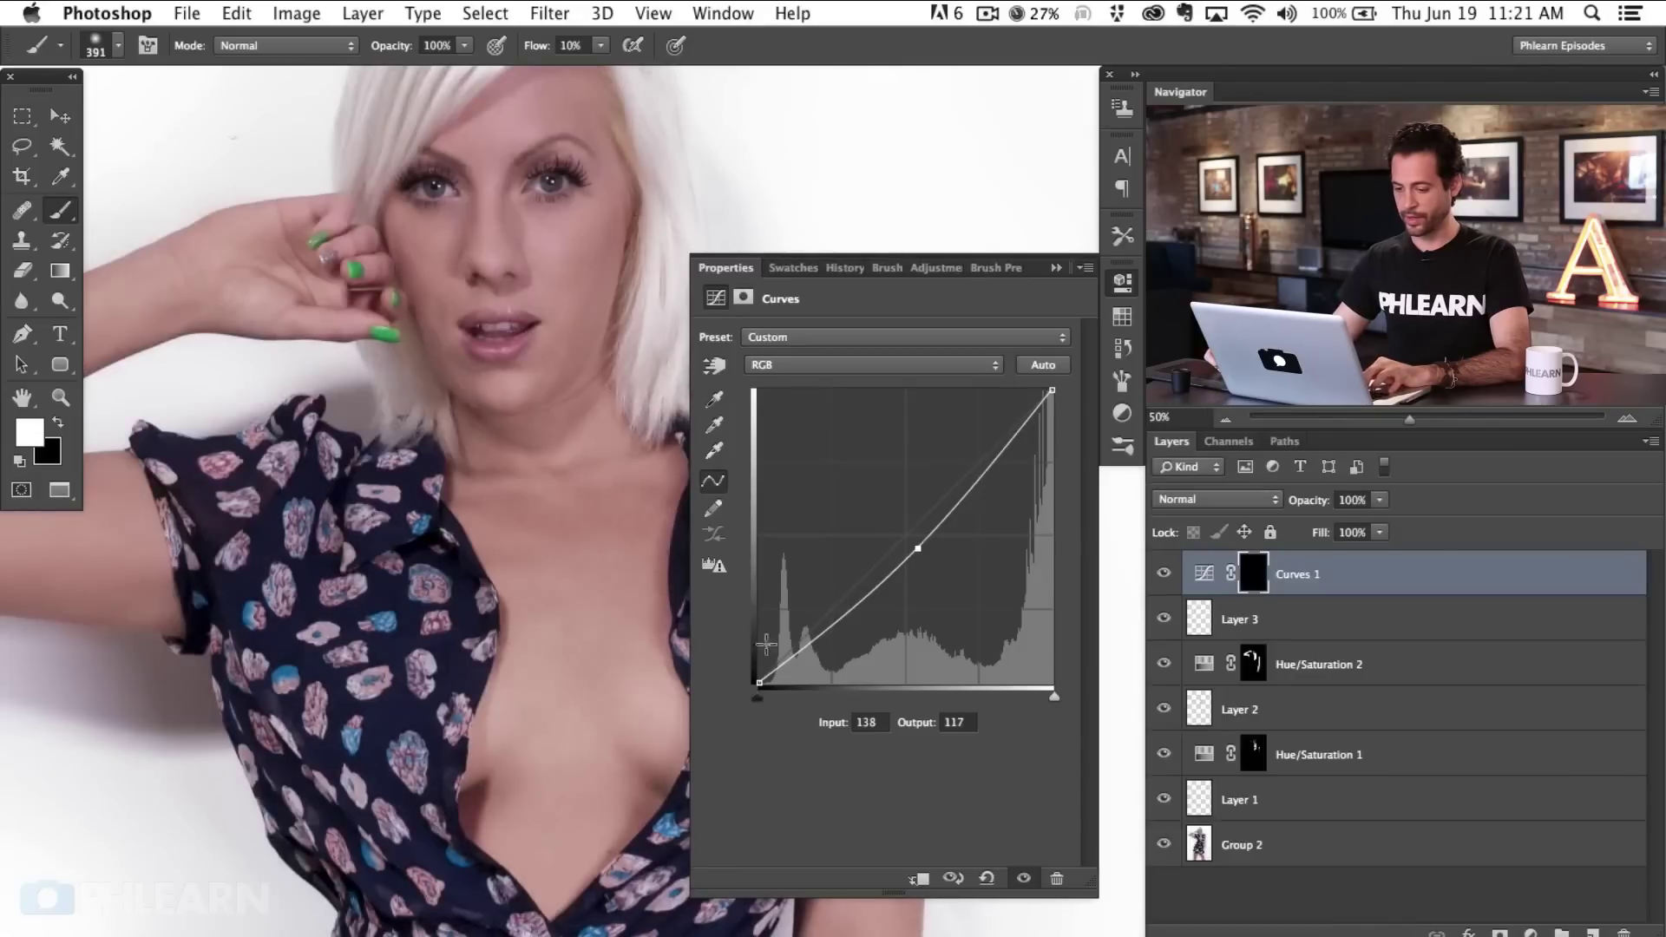
# - Paint soft white on the Curves 1 mask over the chest, compare it hidden and shown, and refine with a size 260 brush
pyautogui.moveTo(595, 737)
pyautogui.mouseDown()
pyautogui.moveTo(623, 688)
pyautogui.moveTo(626, 518)
pyautogui.moveTo(581, 673)
pyautogui.moveTo(576, 613)
pyautogui.mouseUp()
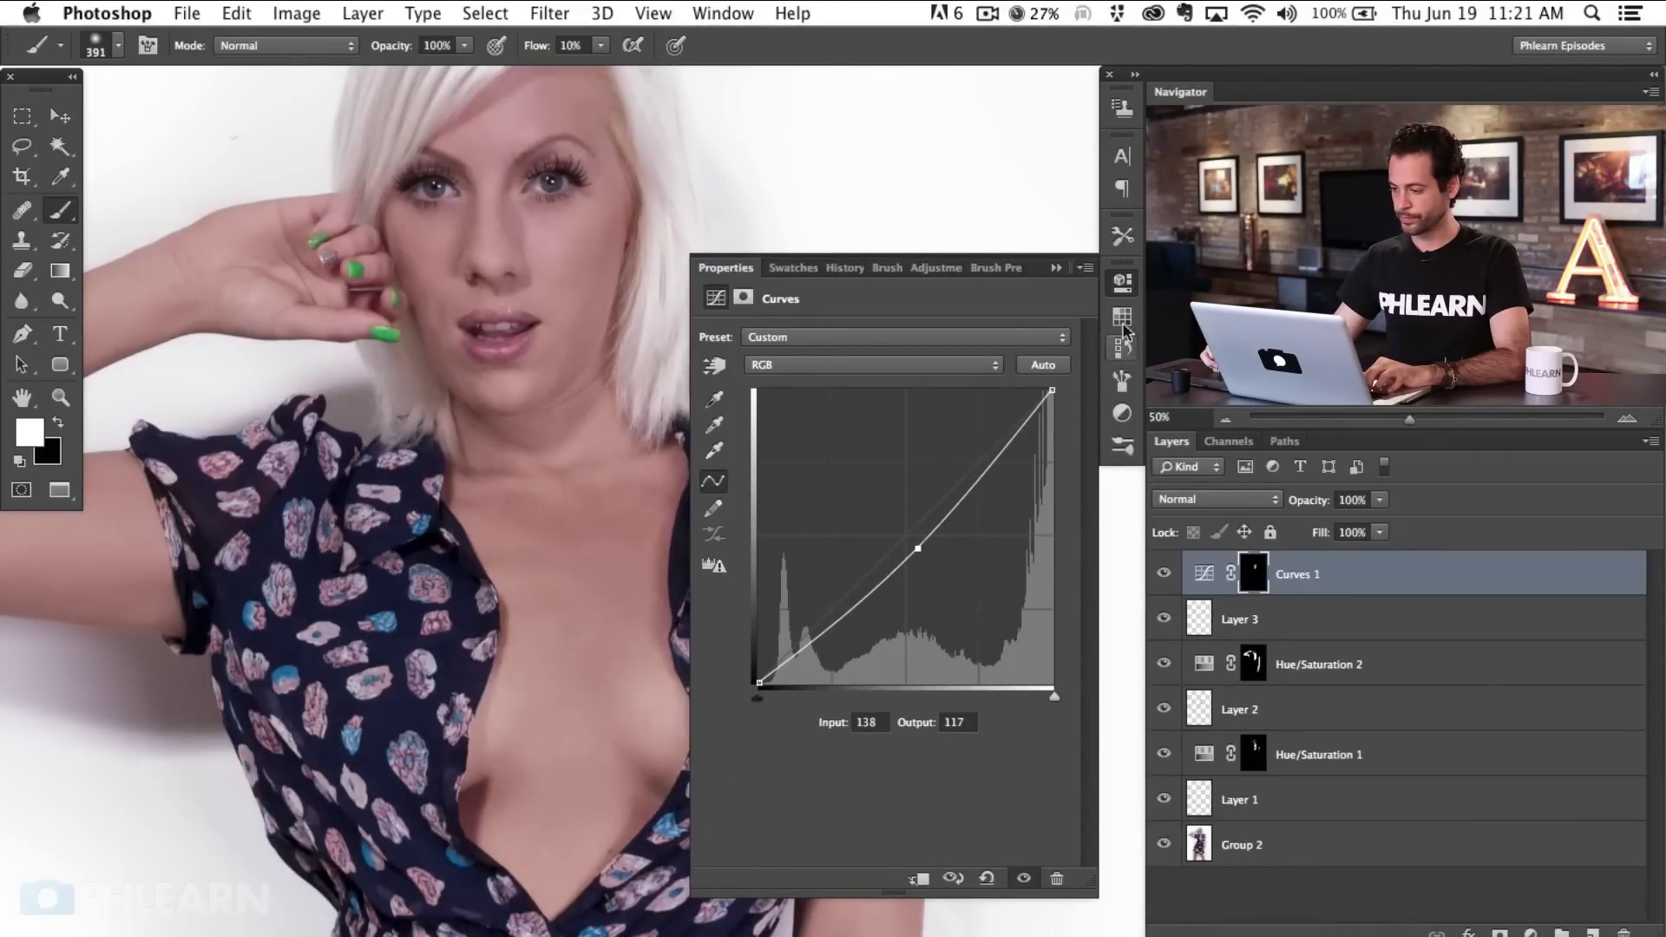
pyautogui.click(1123, 332)
pyautogui.click(1164, 573)
pyautogui.click(1163, 573)
pyautogui.click(1163, 574)
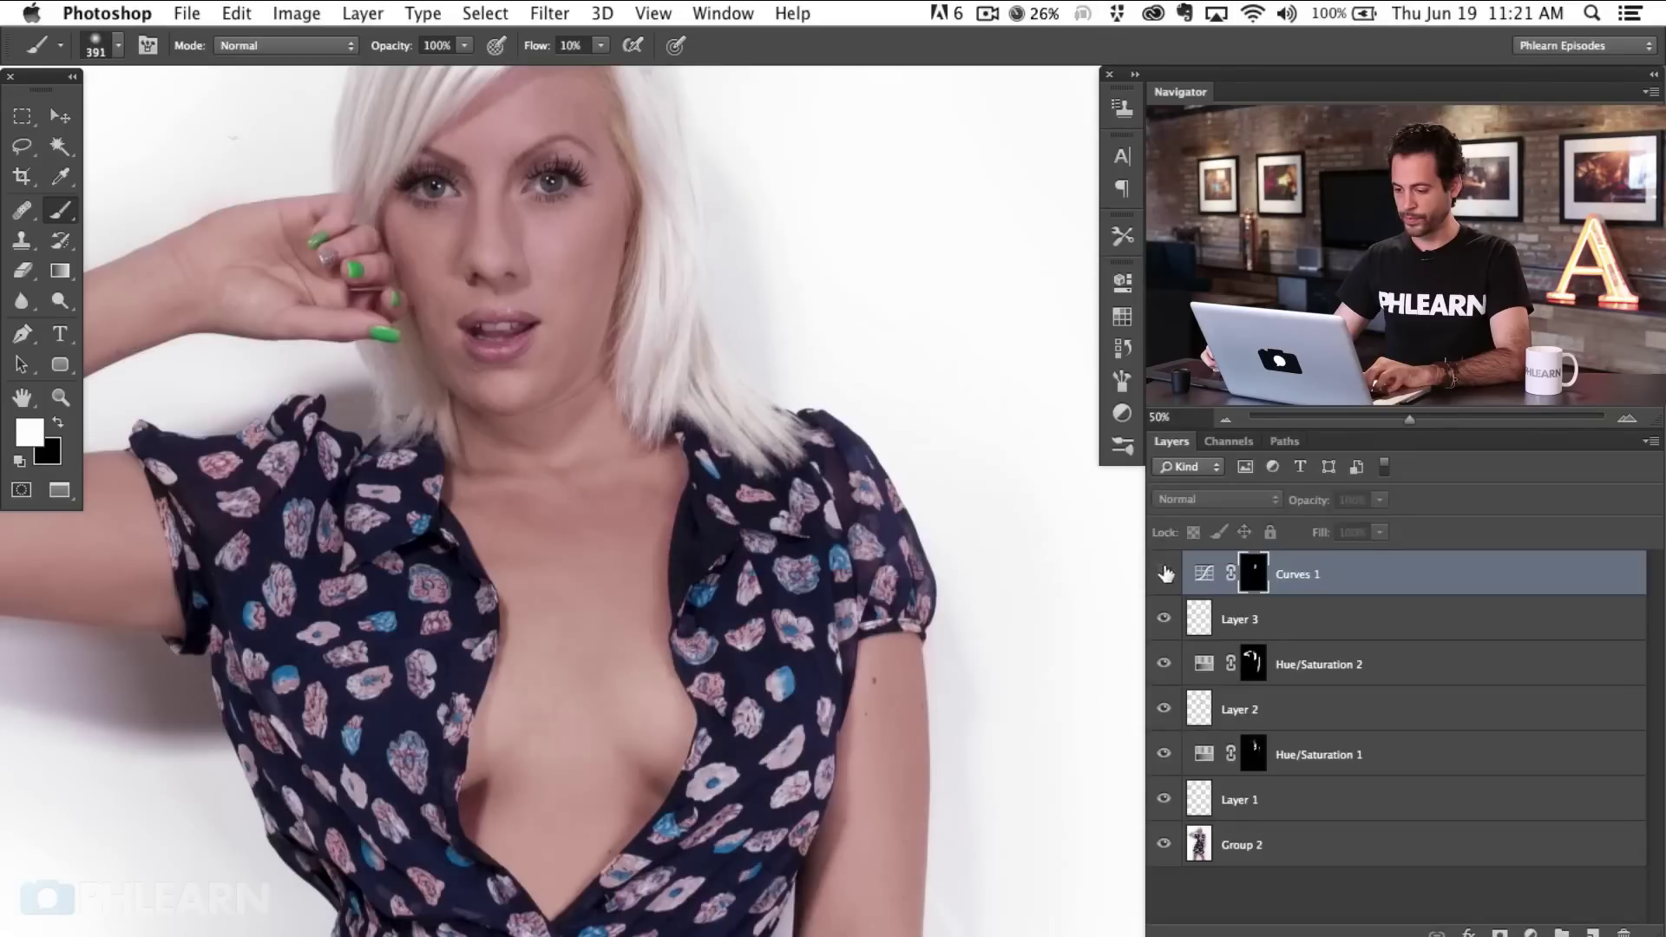
pyautogui.click(1163, 573)
pyautogui.press('[')
pyautogui.press('[')
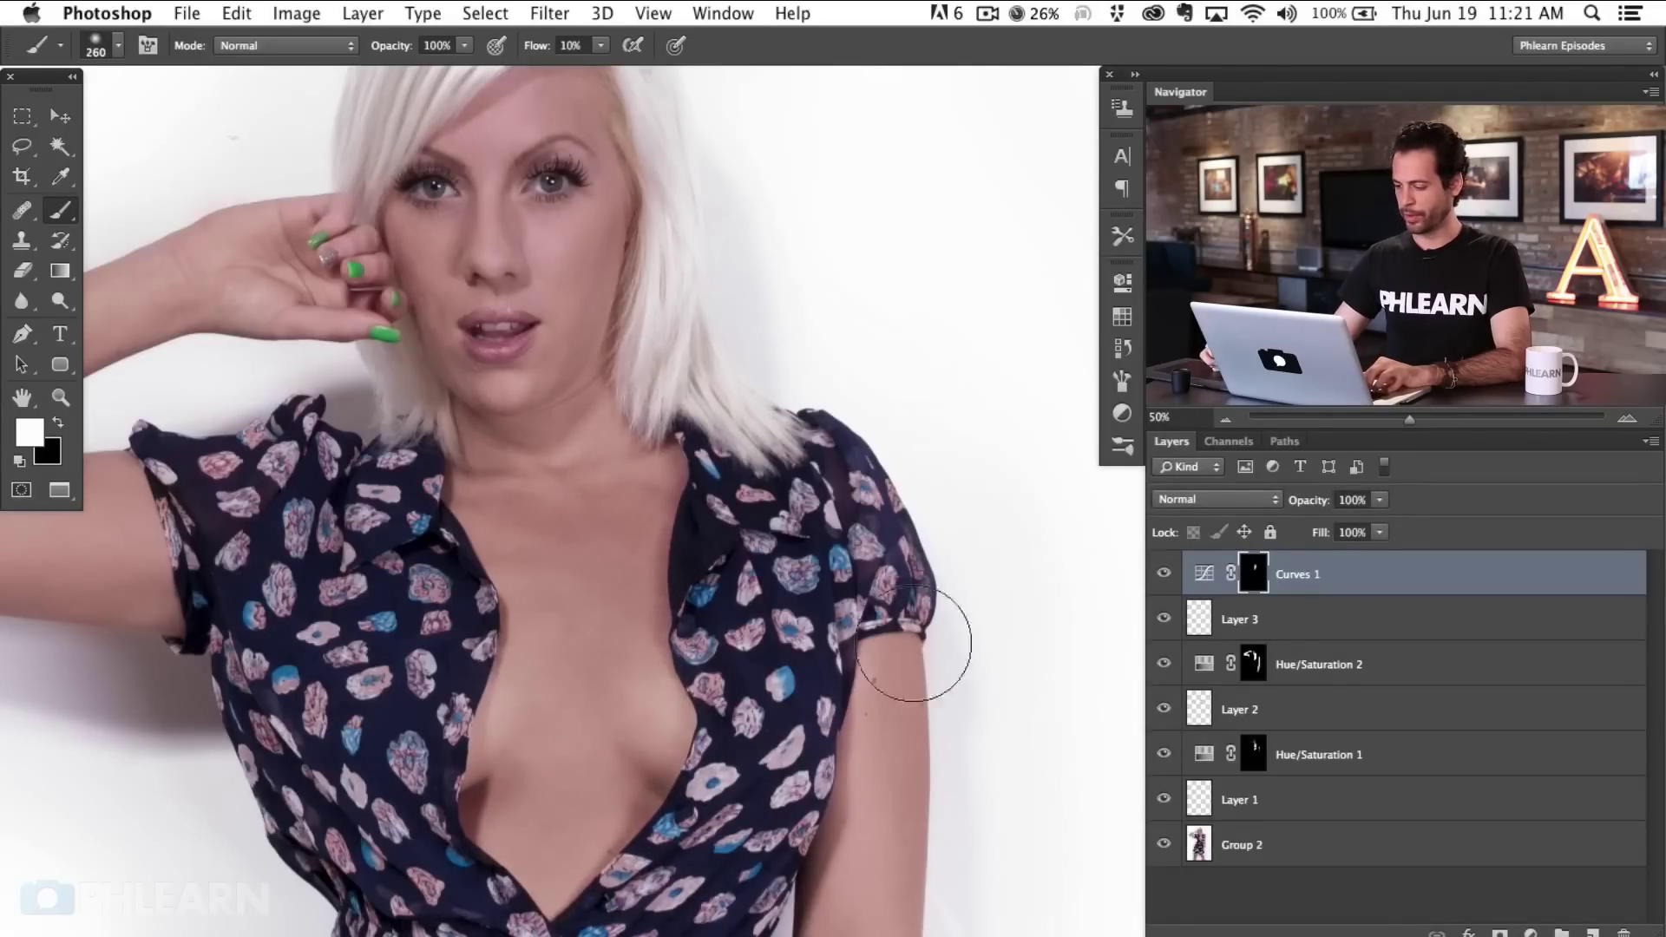
# - Compare the skin with the upper layers and the Hue/Saturation 2 tint hidden, and reduce that tint layer's opacity to 65%
pyautogui.moveTo(765, 680); pyautogui.dragTo(886, 667)
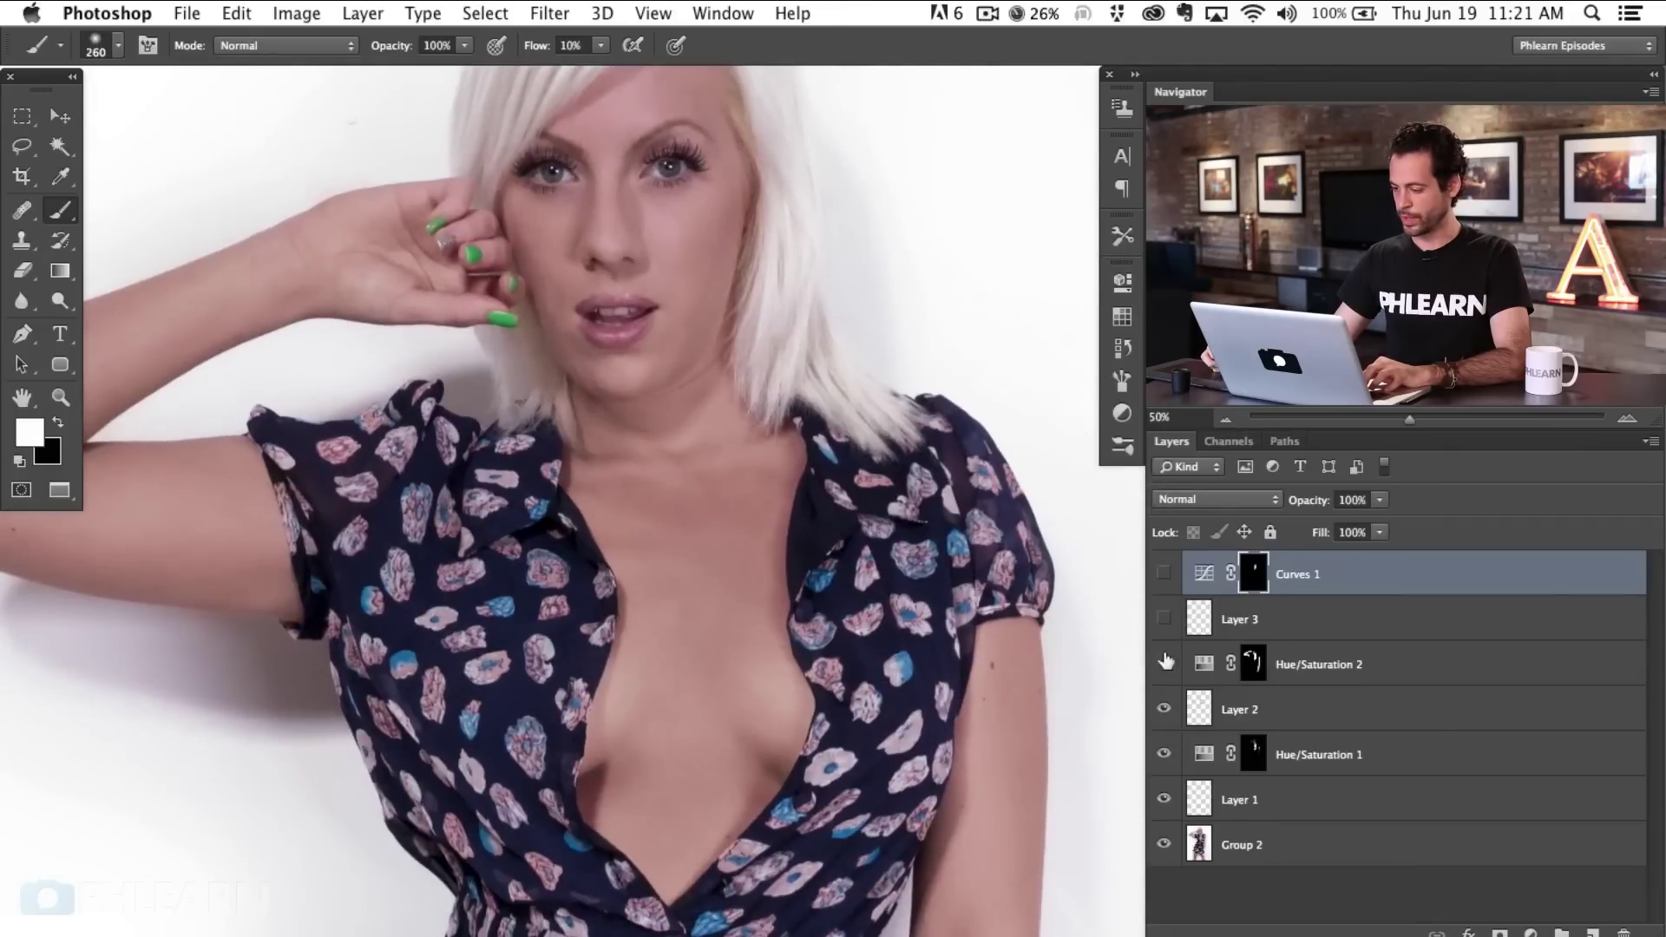
pyautogui.click(1165, 663)
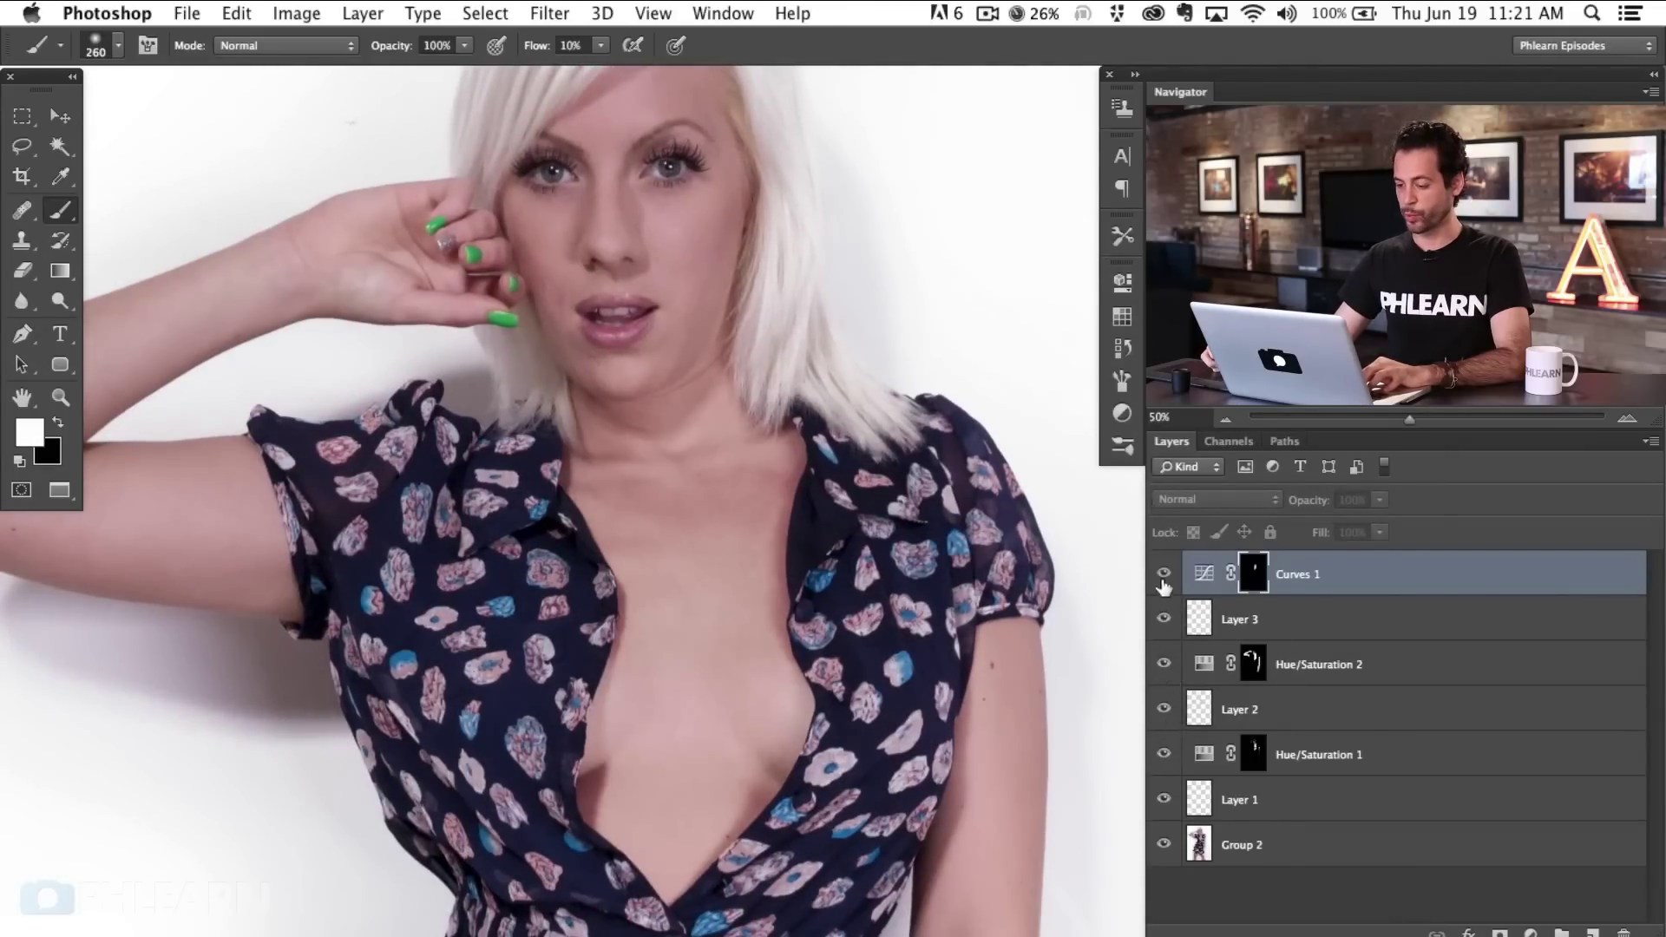
pyautogui.moveTo(935, 690); pyautogui.dragTo(983, 723)
pyautogui.click(1164, 664)
pyautogui.click(1163, 665)
pyautogui.click(1316, 673)
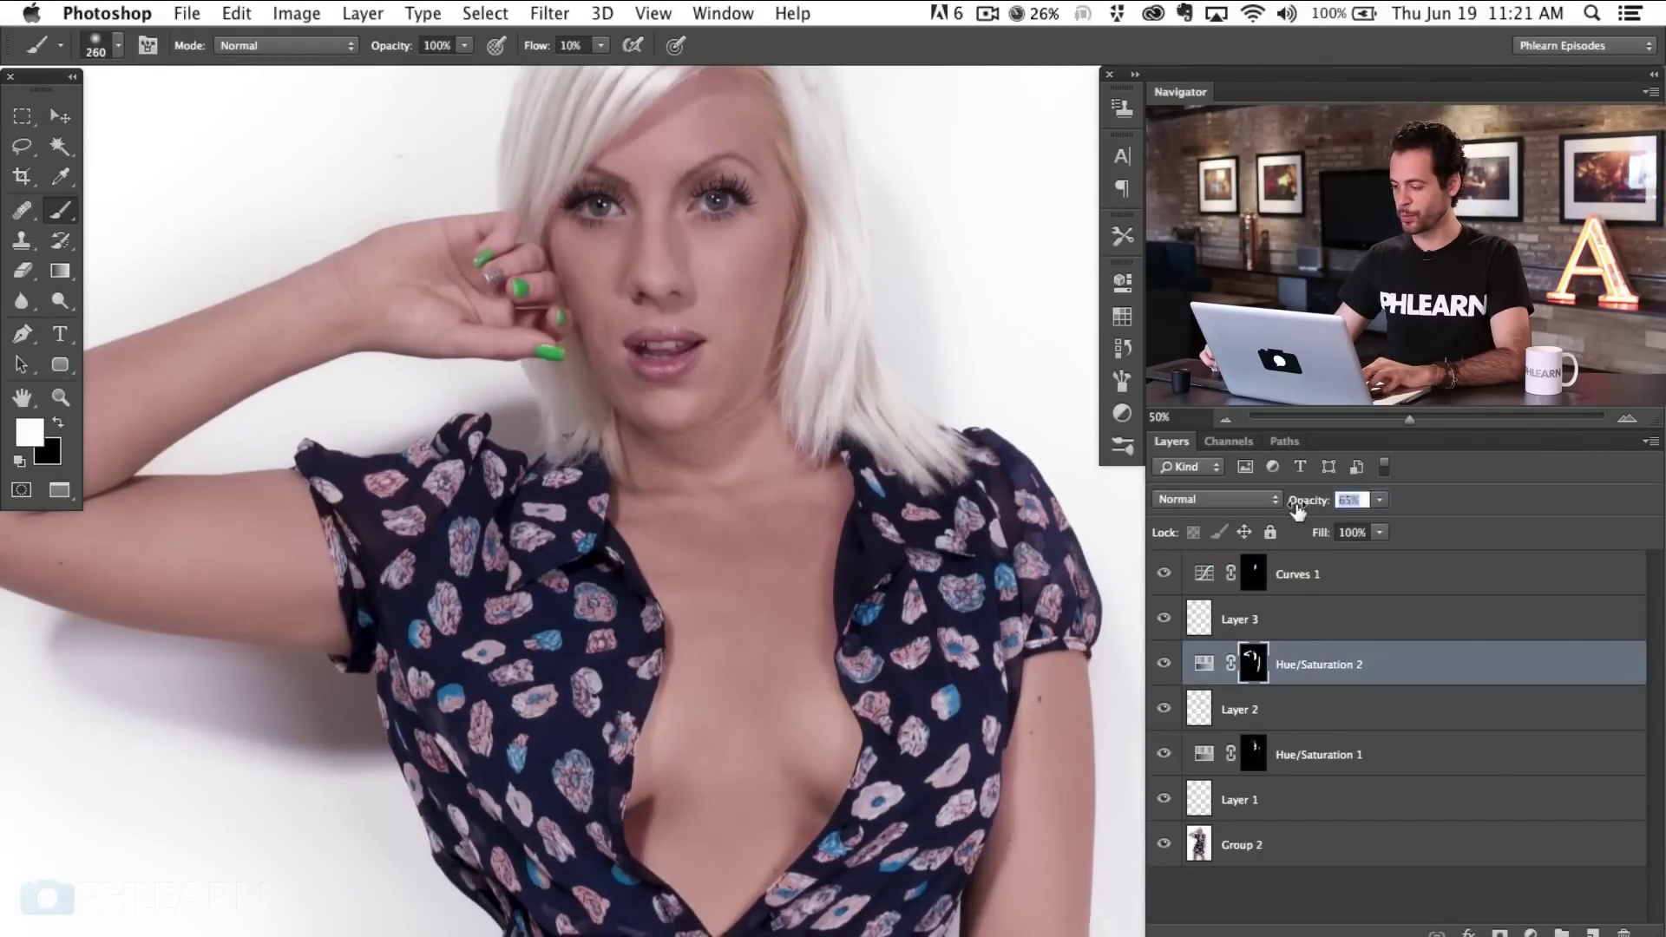
# - Group all the retouching layers from Curves 1 down to Layer 1
pyautogui.click(1328, 573)
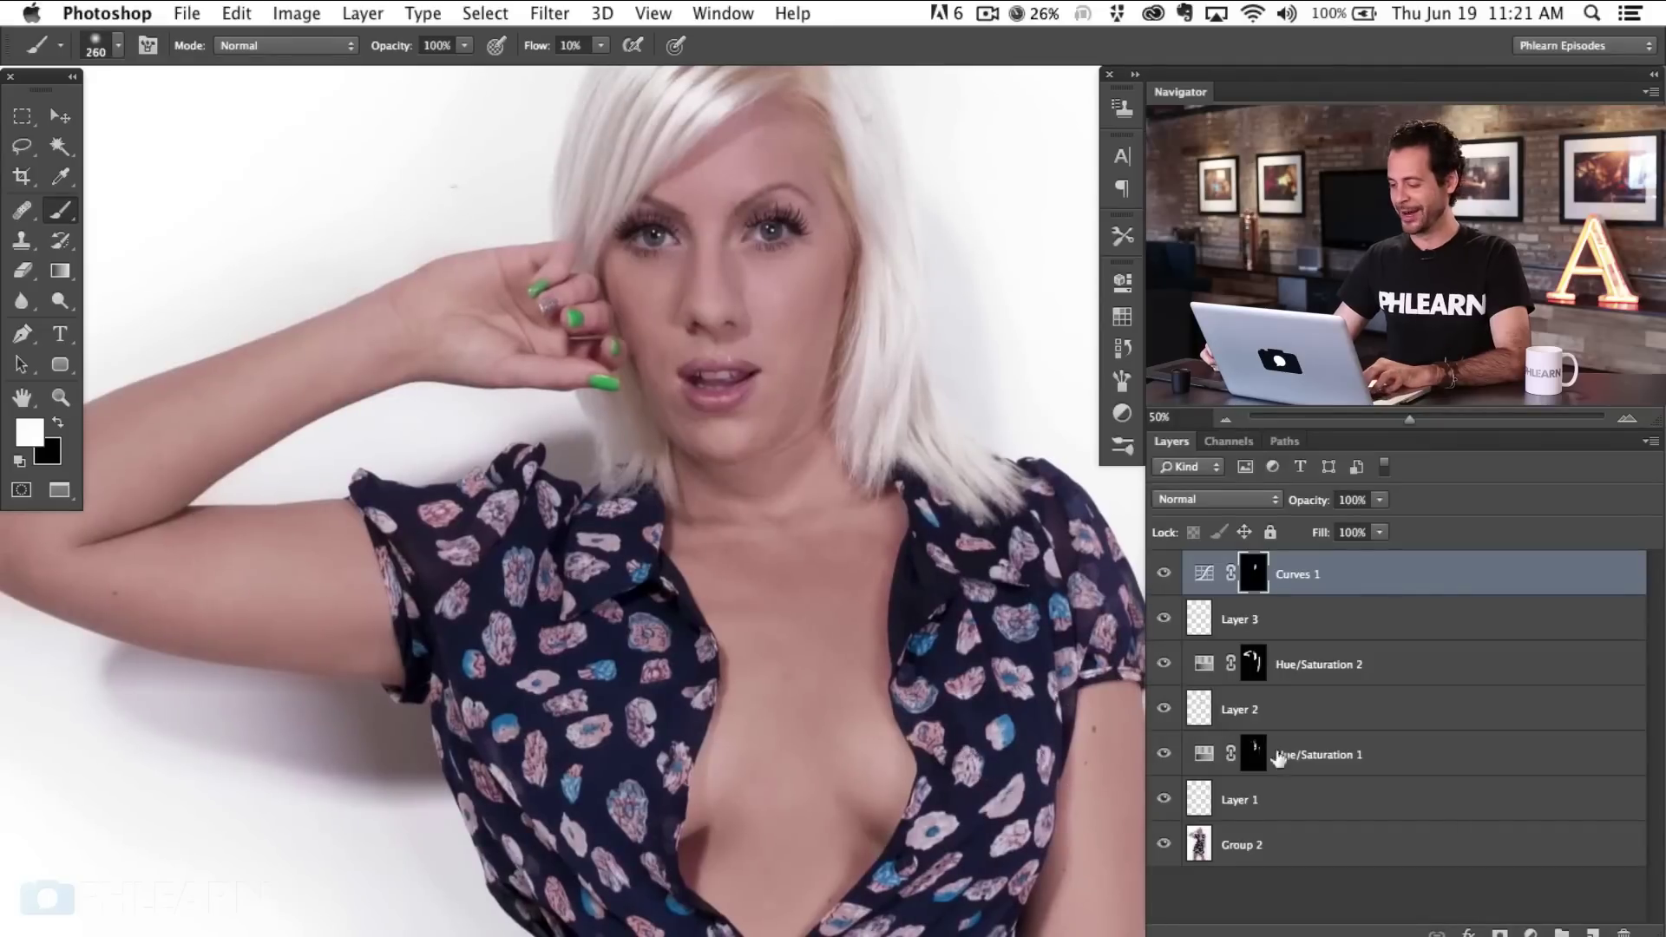
pyautogui.keyDown('shift'); pyautogui.click(1340, 805); pyautogui.keyUp('shift')
pyautogui.press('super+g')
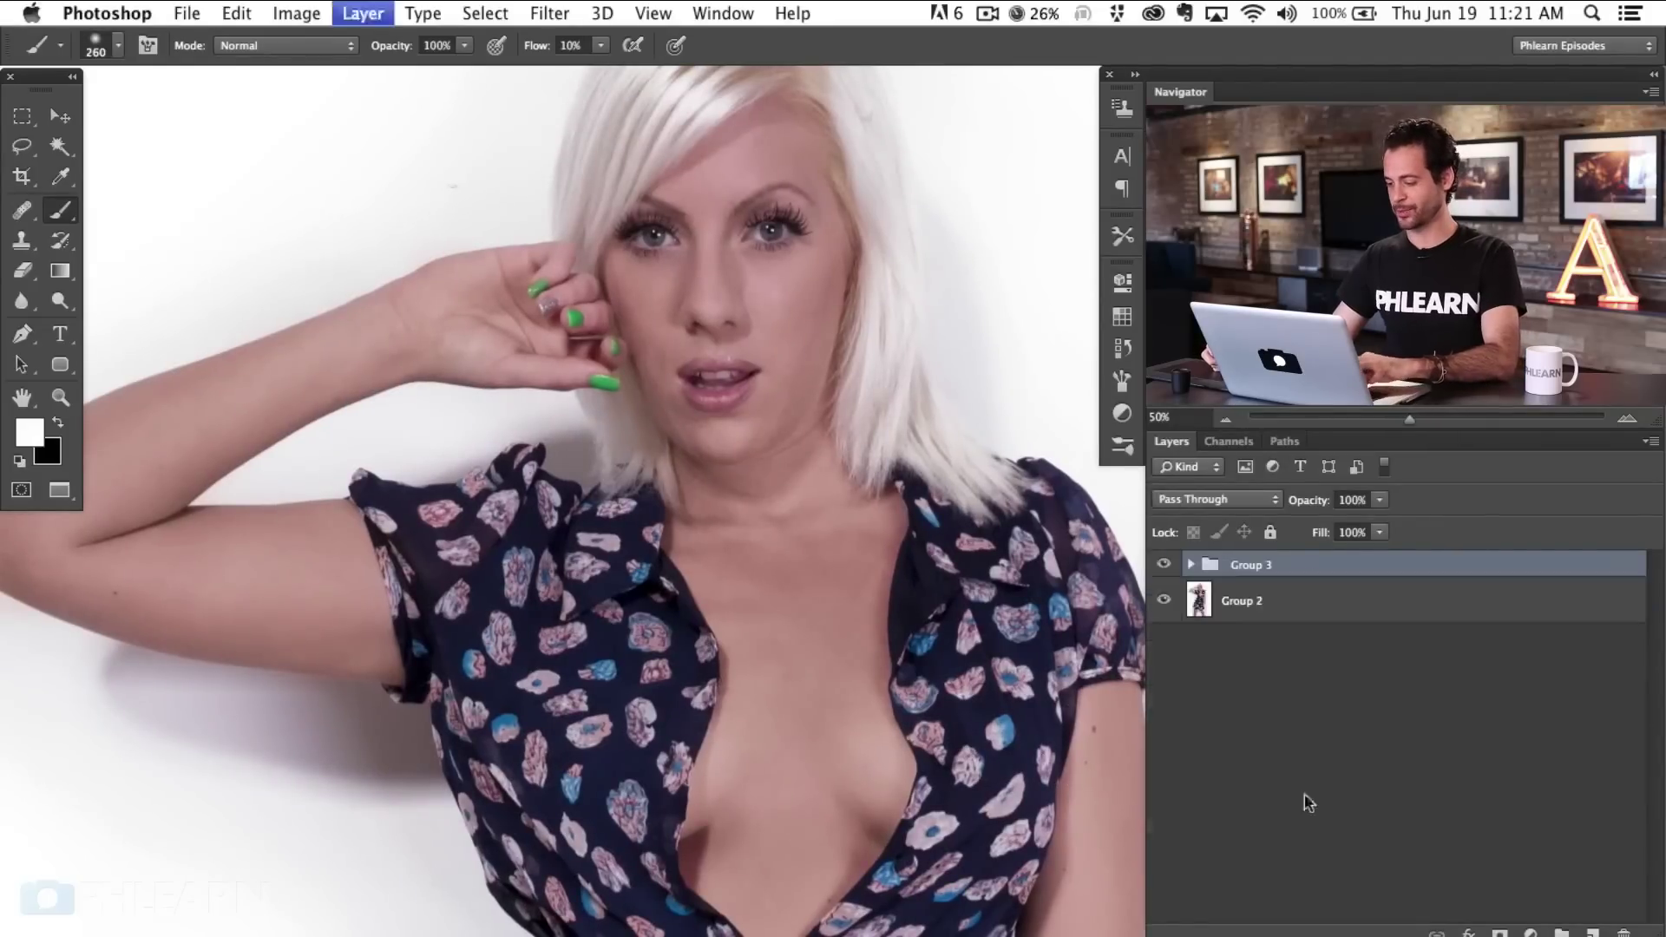
# - View the portrait in full screen and compare it before and after the grouped retouching
pyautogui.moveTo(1028, 820)
pyautogui.mouseDown()
pyautogui.moveTo(989, 815)
pyautogui.moveTo(1036, 785)
pyautogui.mouseUp()
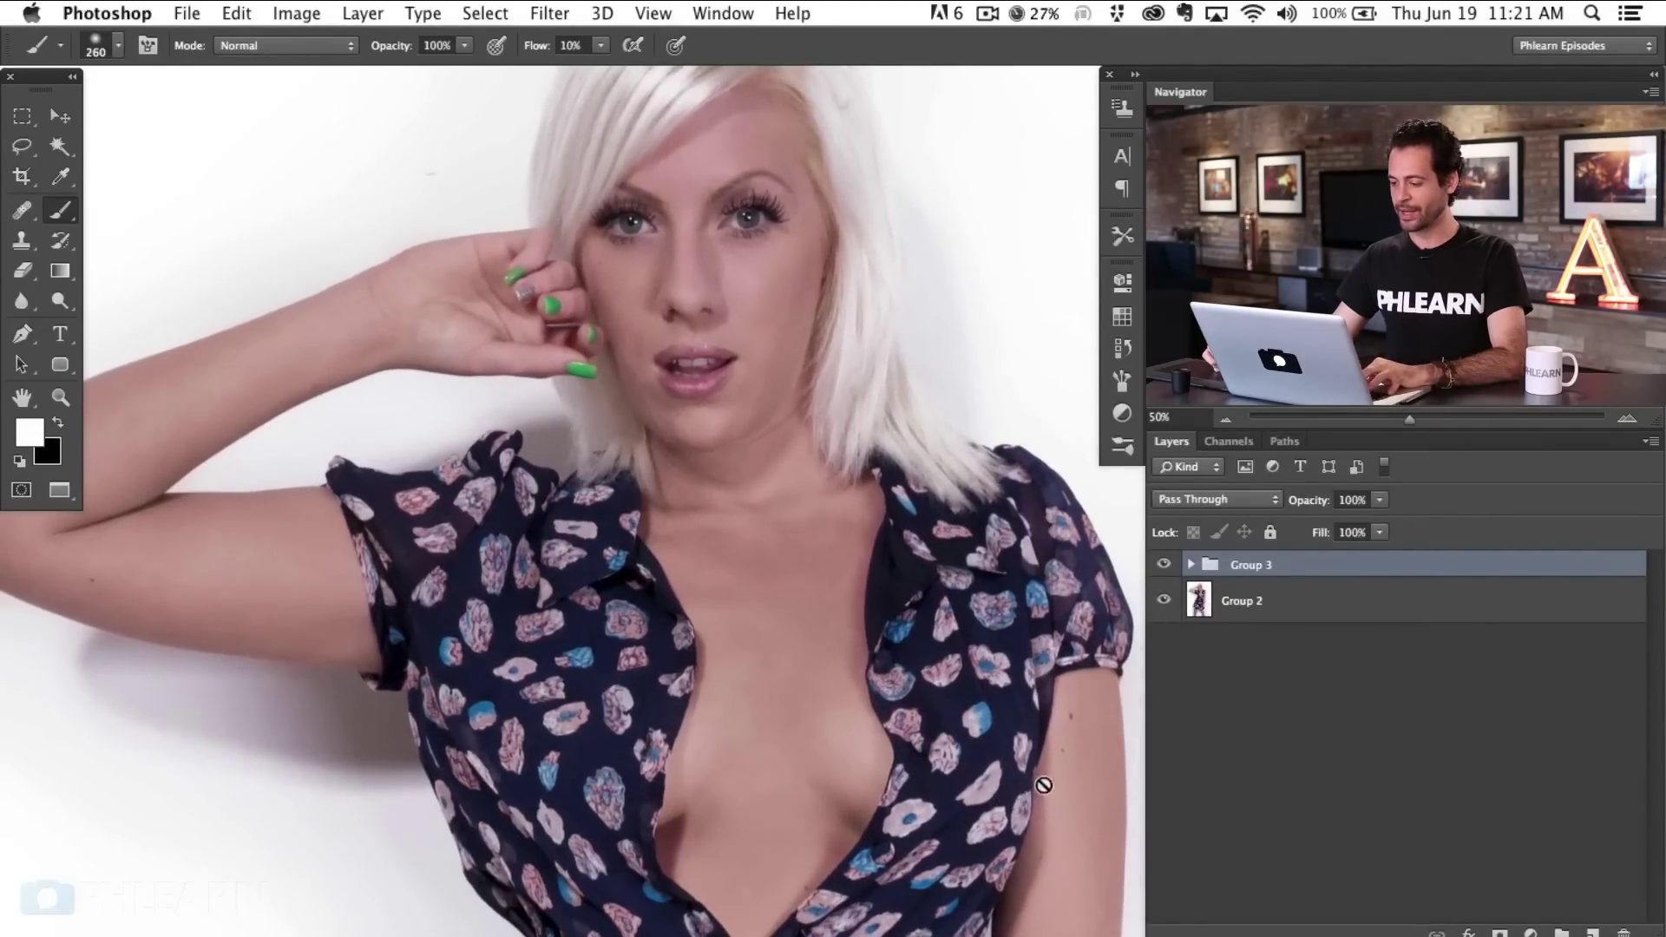
pyautogui.press('f')
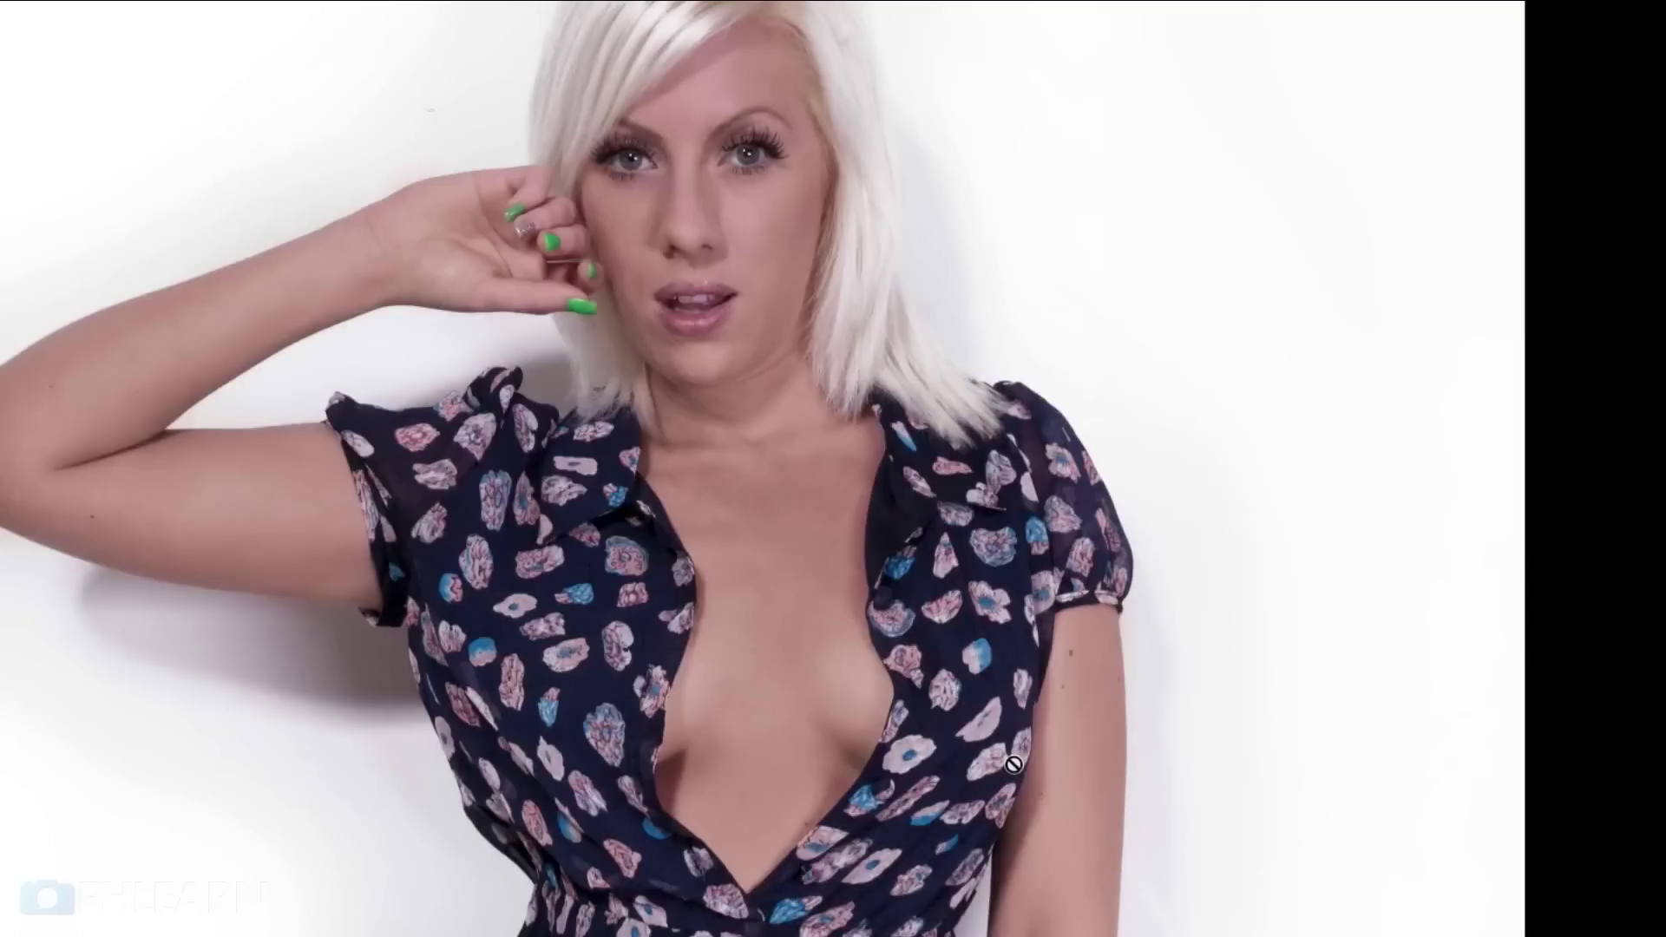
pyautogui.moveTo(728, 754); pyautogui.dragTo(840, 749)
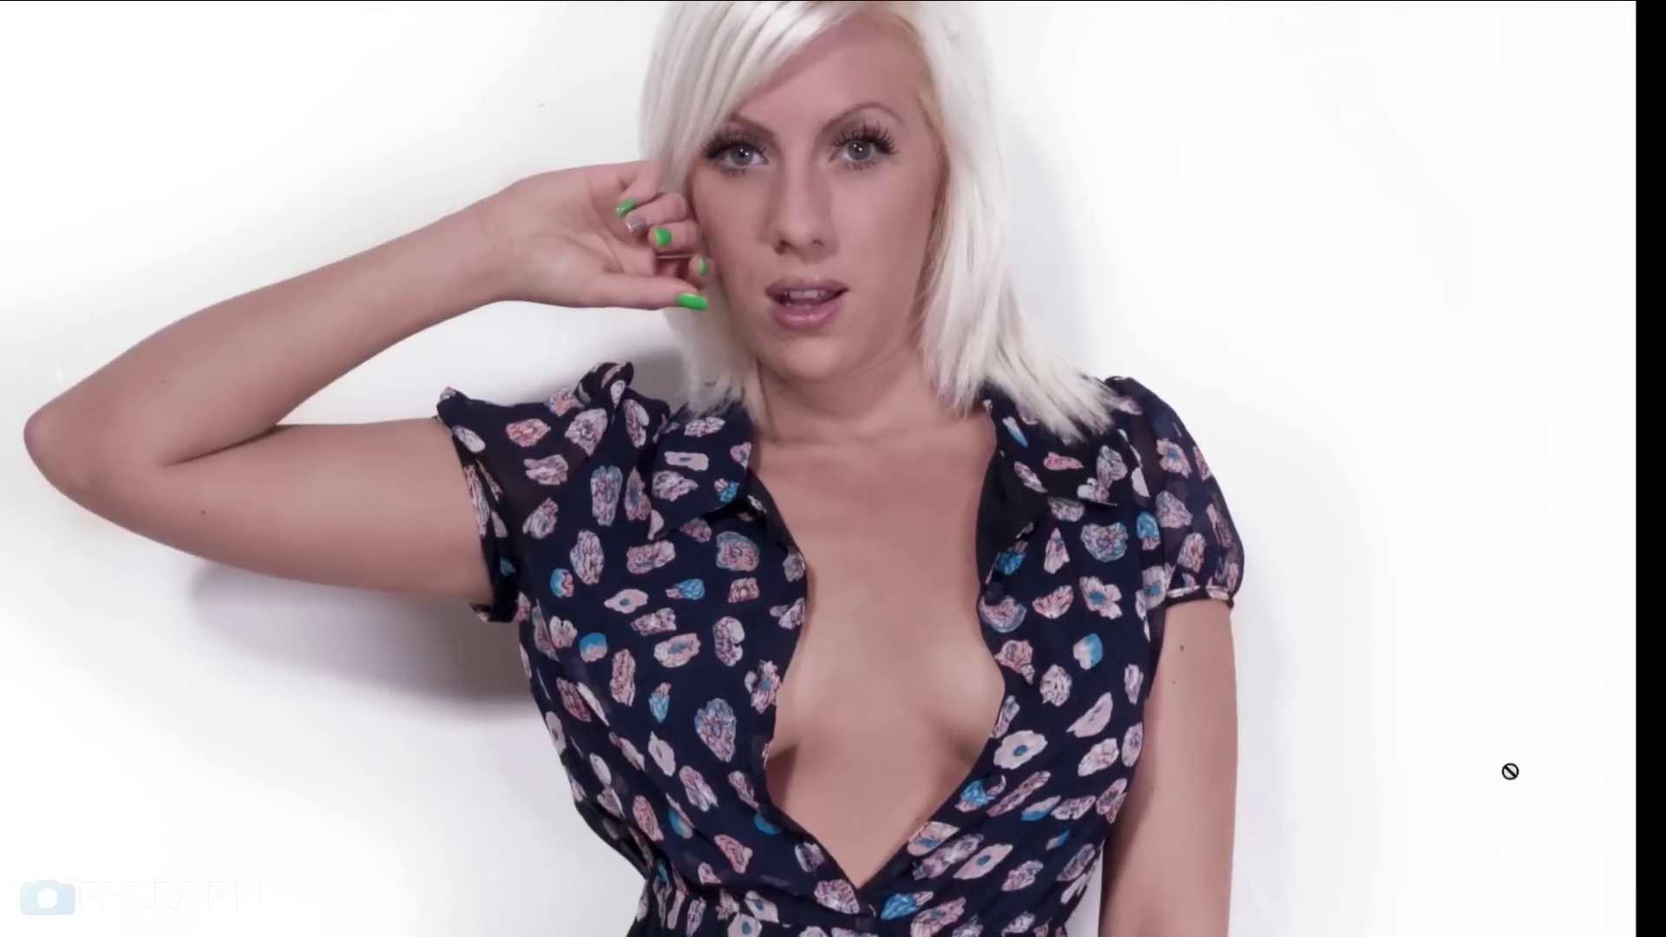
pyautogui.hotkey('ctrl', 'z')
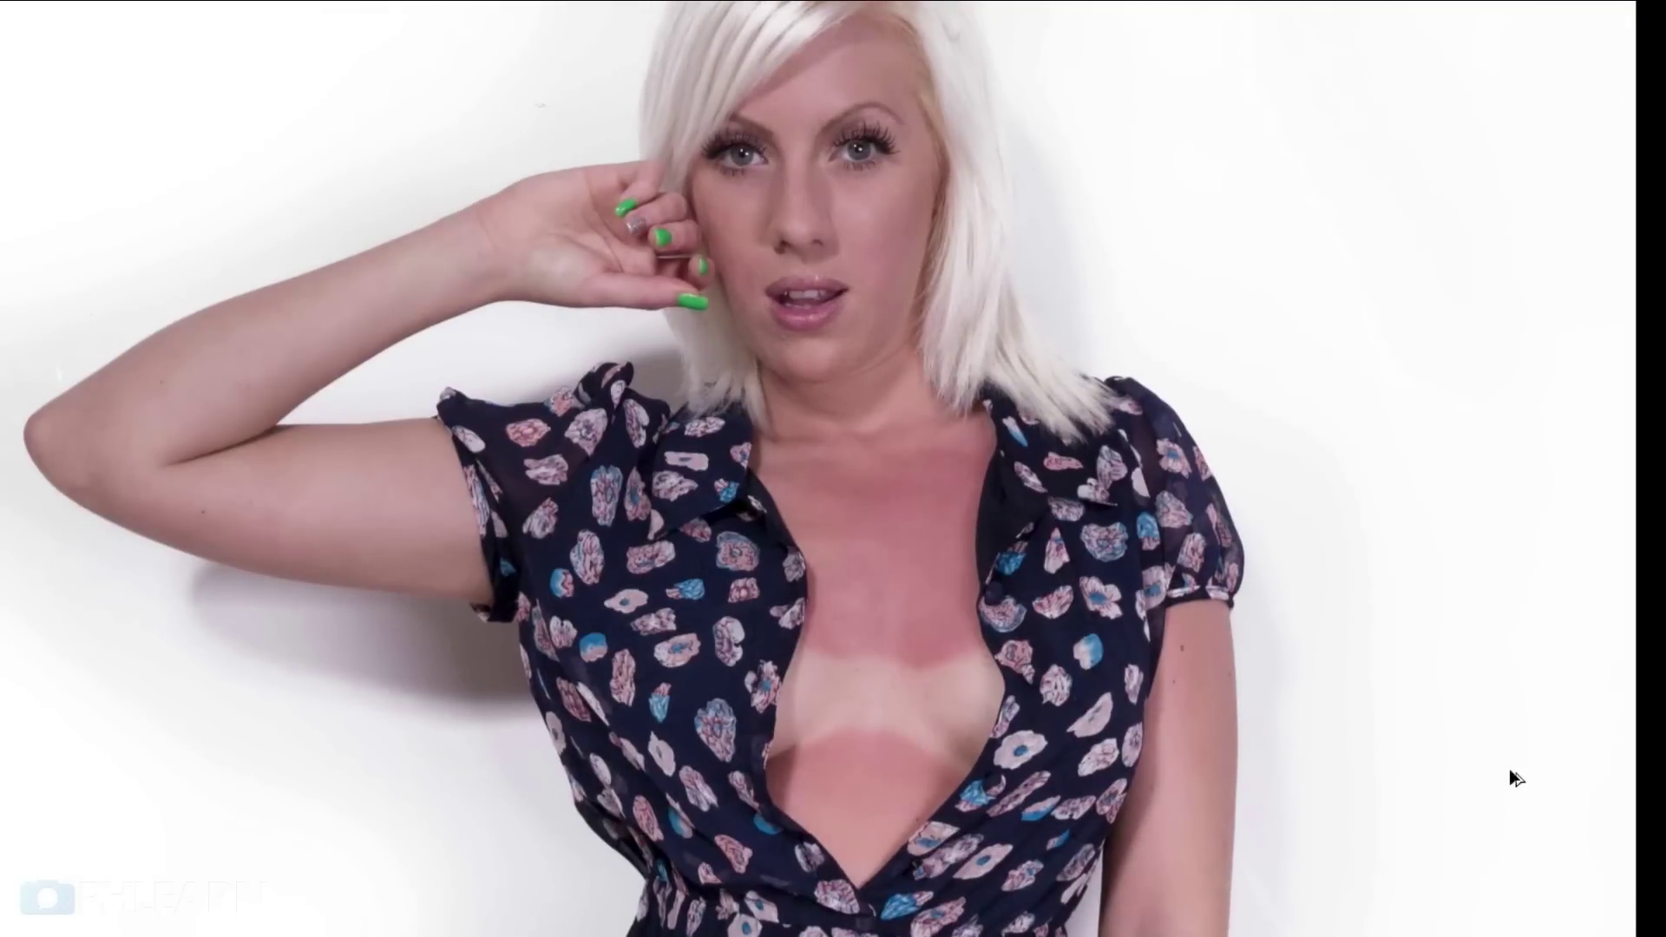
pyautogui.hotkey('ctrl', 'z')
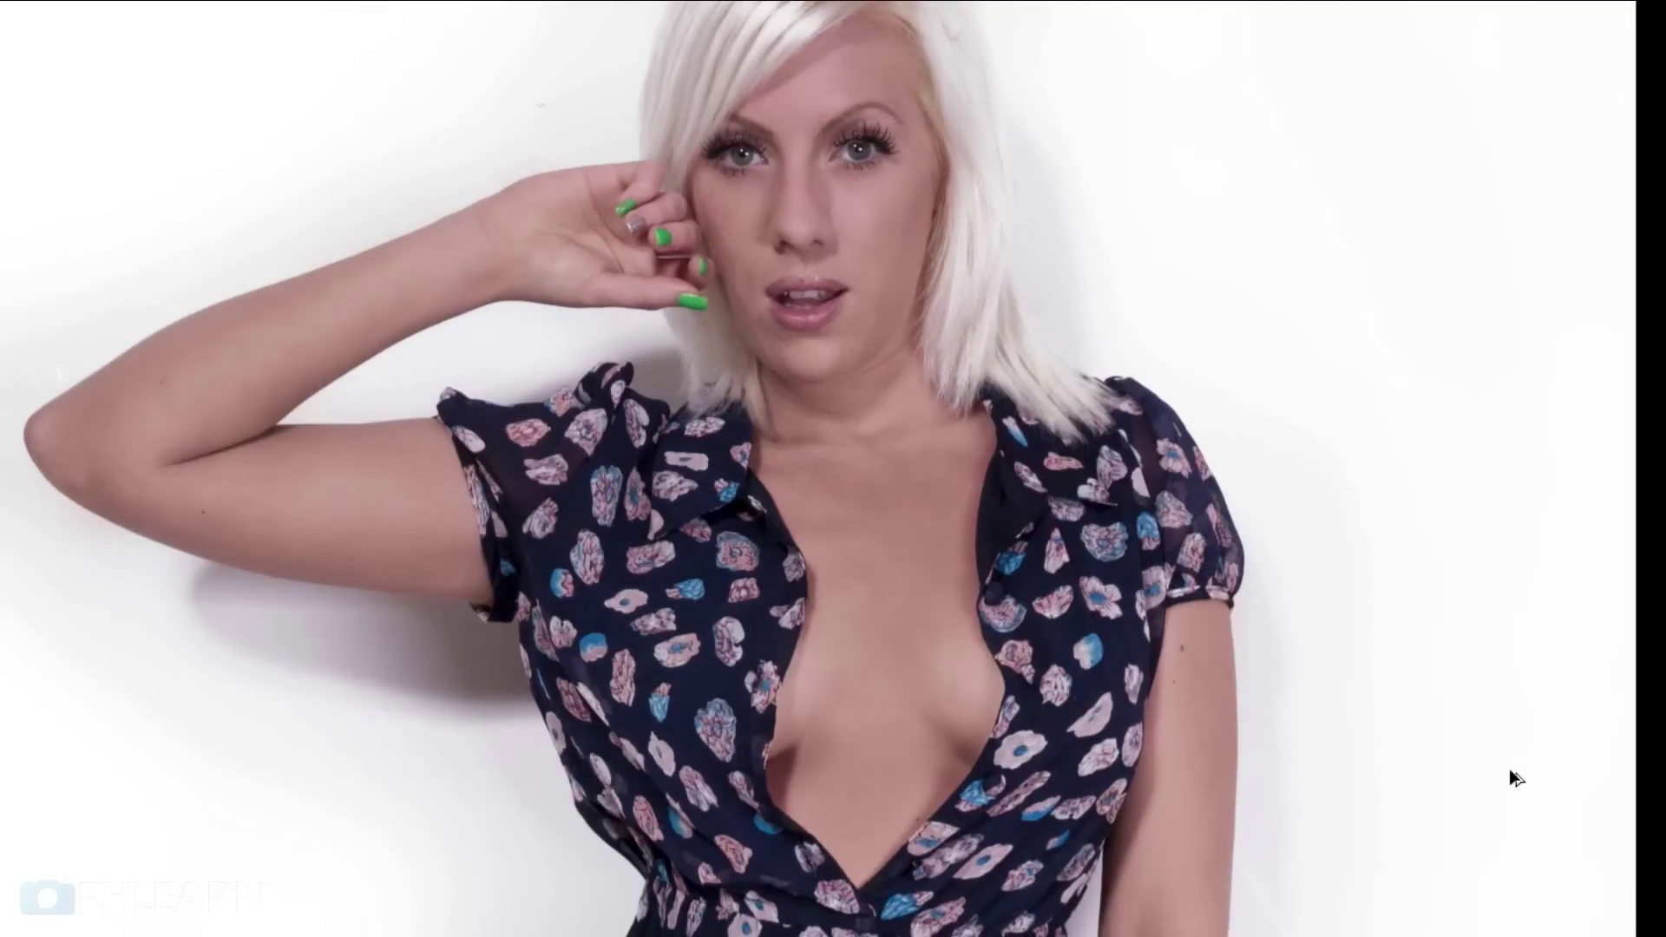
pyautogui.hotkey('ctrl', 'z')
pyautogui.hotkey('ctrl', 'z')
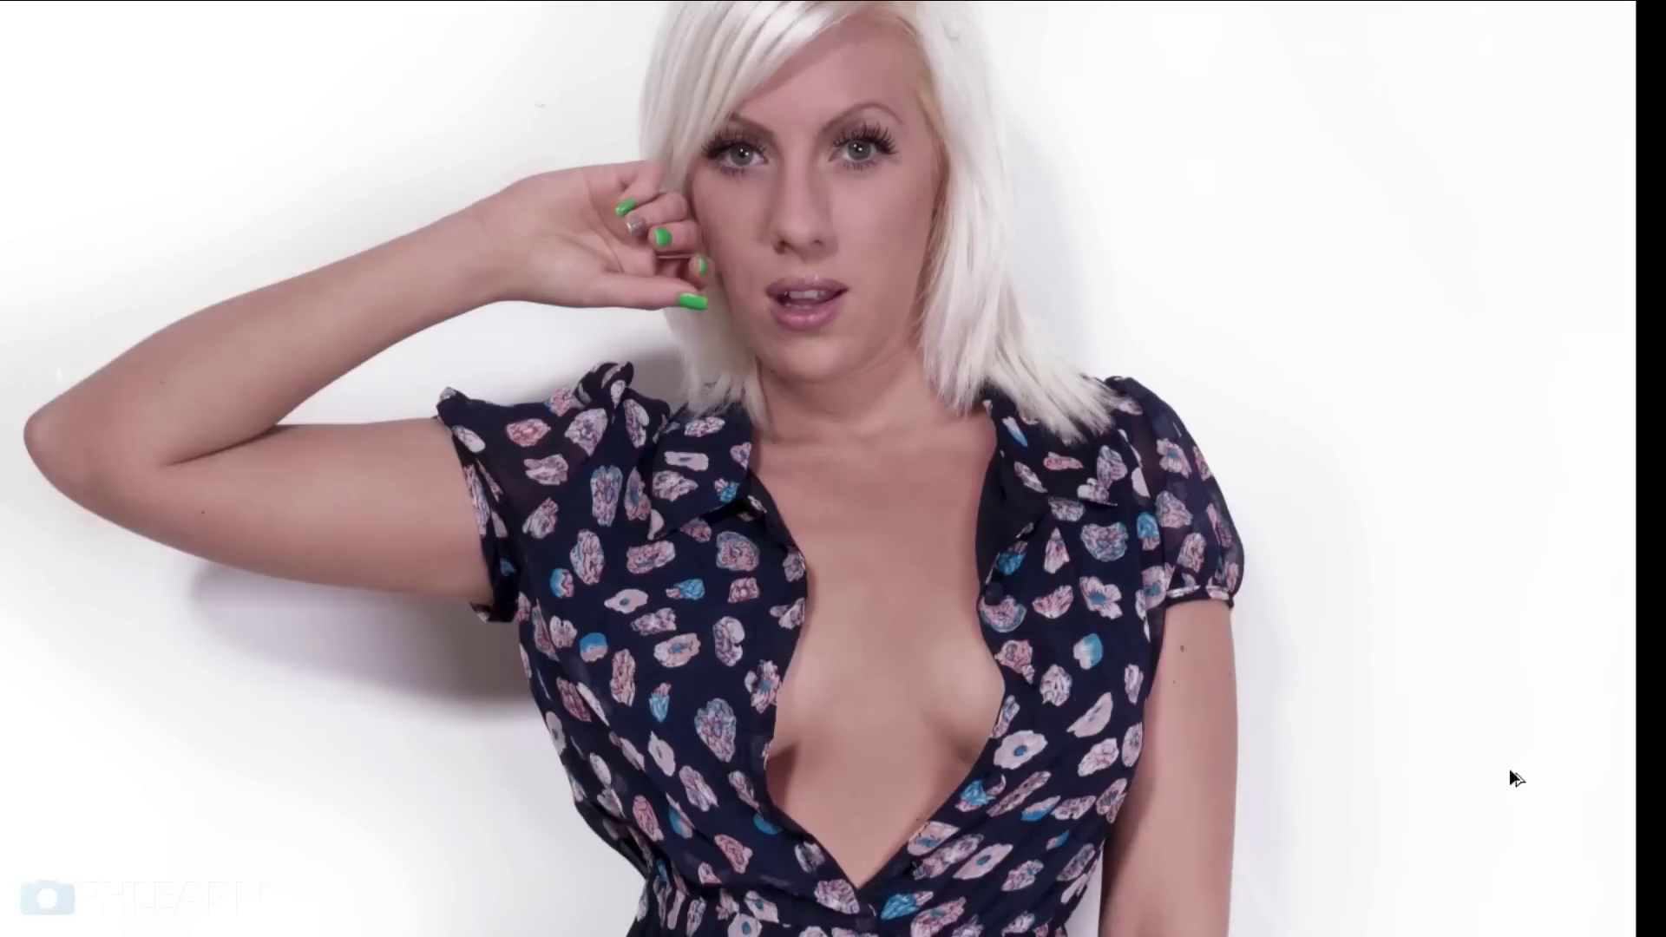